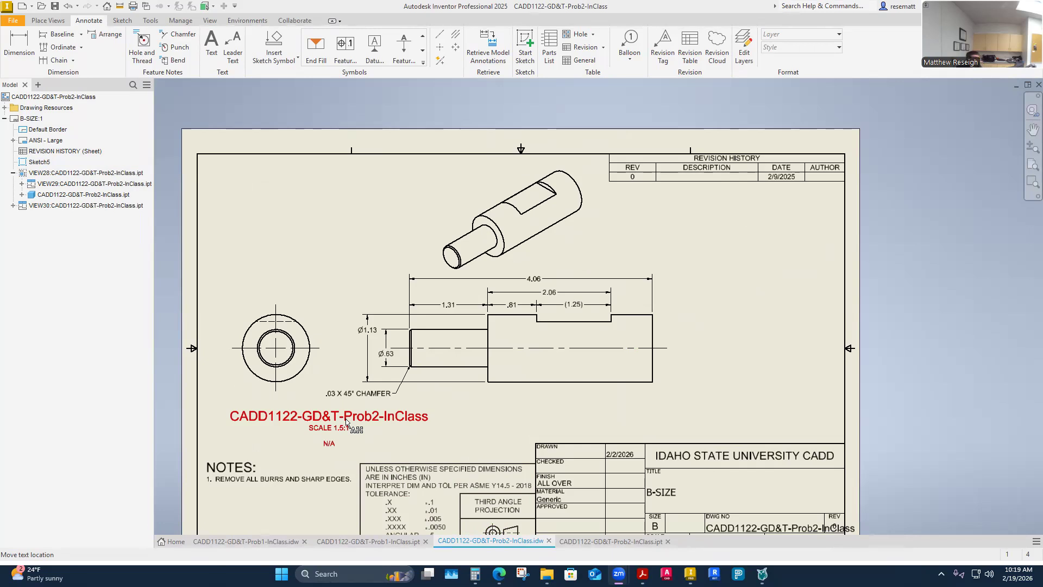
Compare the shaft drawing's dimensions with the reference PDF CADD1122-GD&T-Prob2 in Acrobat, then return to the Inventor drawing
scroll(486, 372, "down", 1)
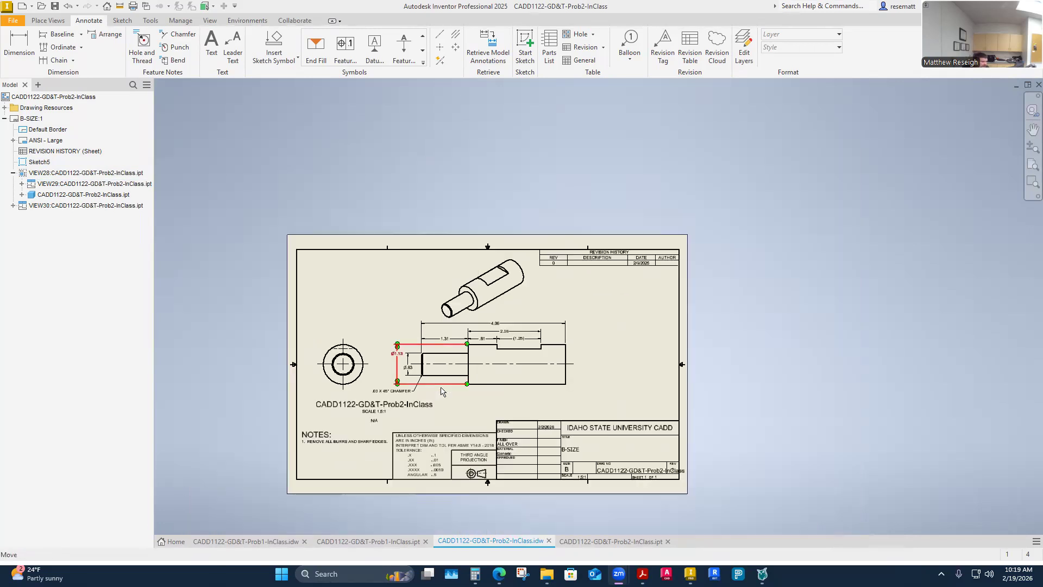
scroll(444, 386, "up", 5)
scroll(446, 379, "down", 3)
scroll(555, 281, "up", 4)
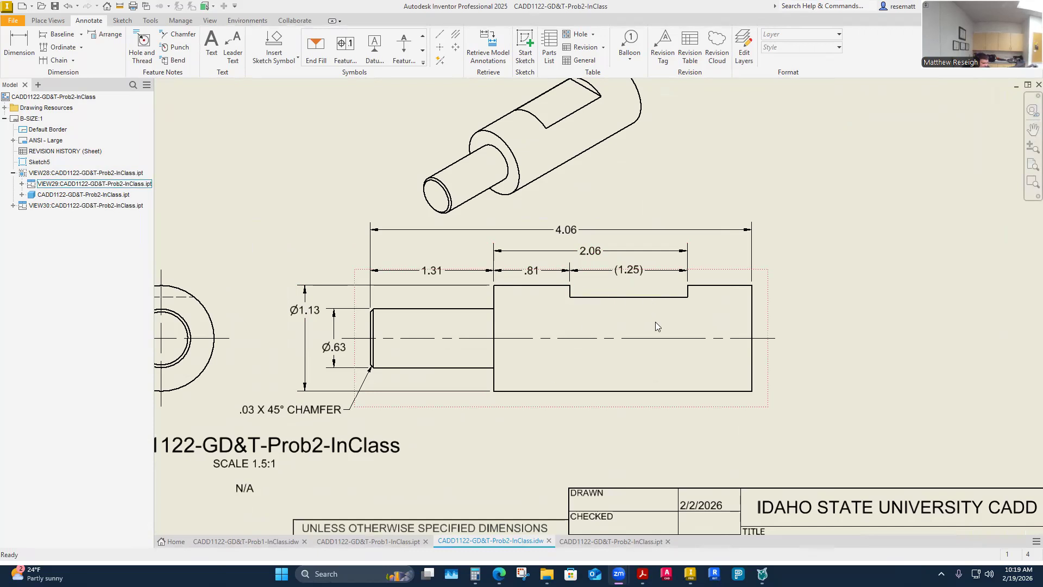
mouse_move(643, 574)
left_click(646, 517)
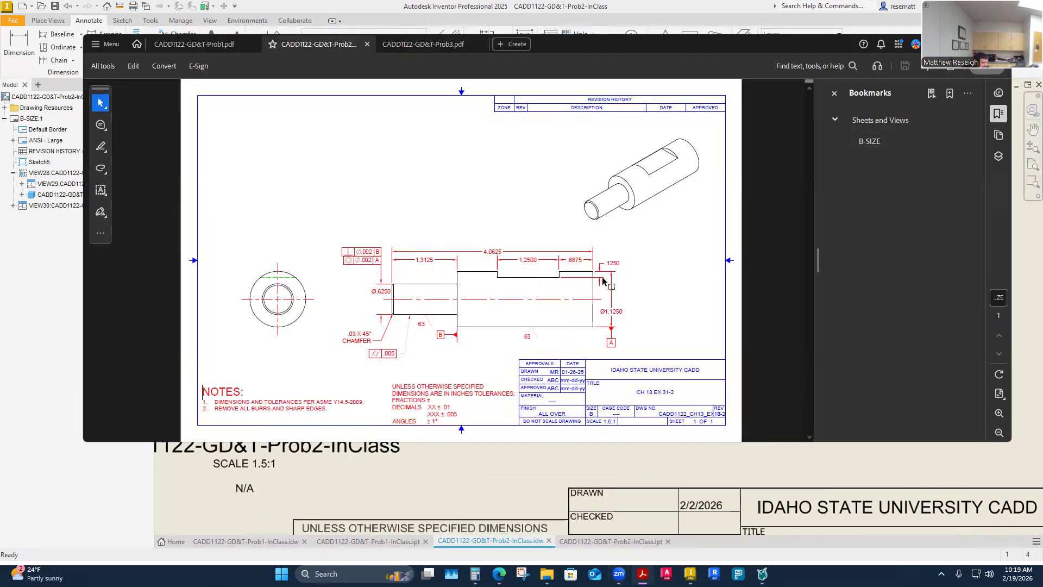
mouse_move(642, 573)
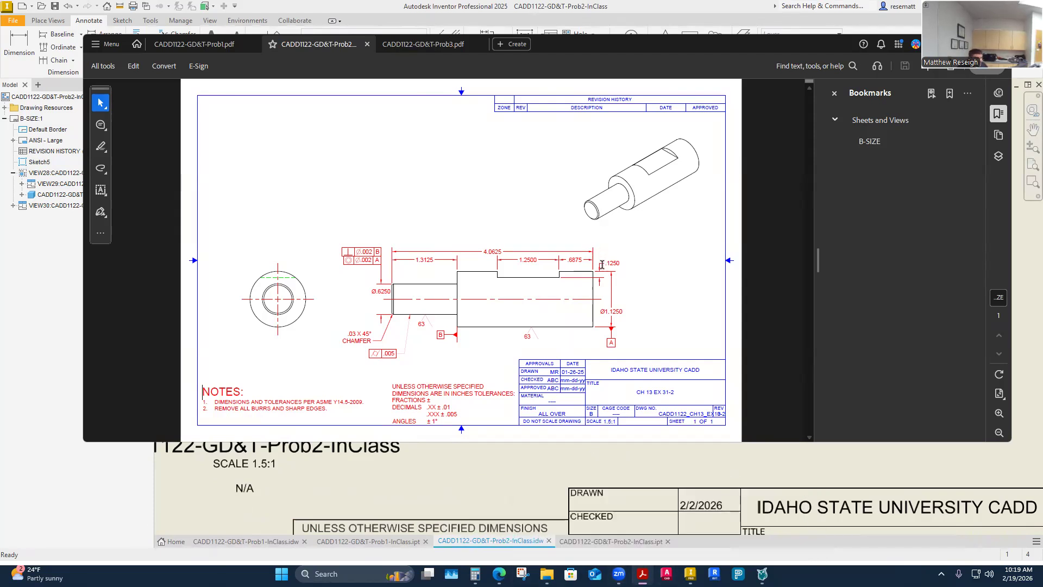
left_click(690, 574)
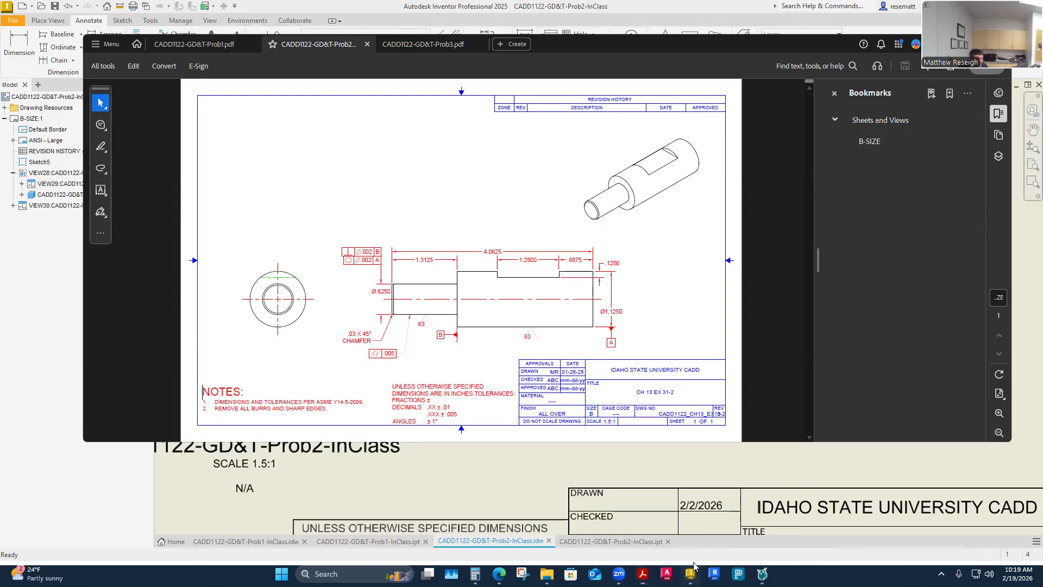
scroll(644, 419, "up", 2)
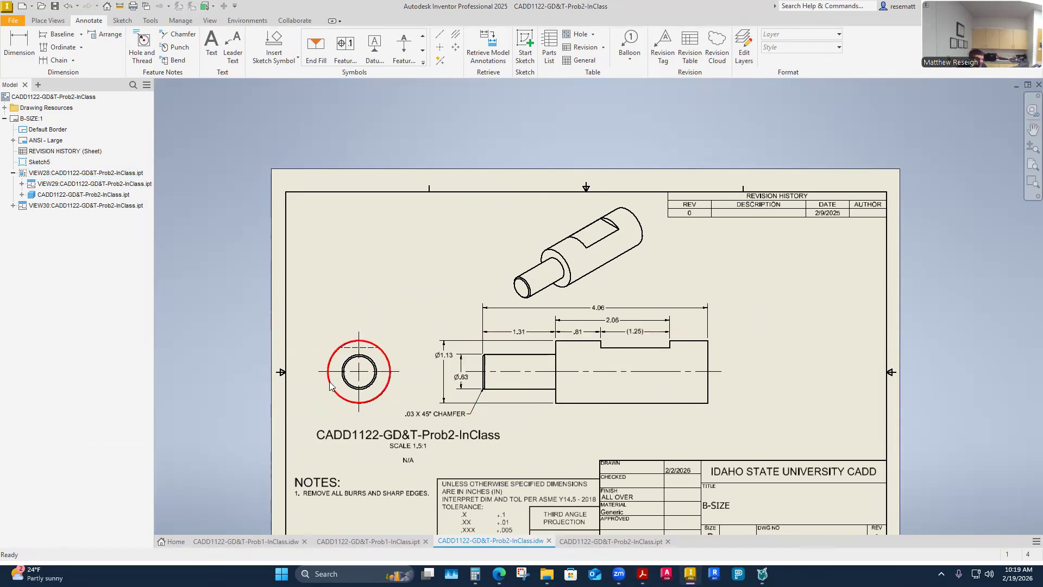
scroll(592, 383, "down", 2)
scroll(632, 374, "up", 6)
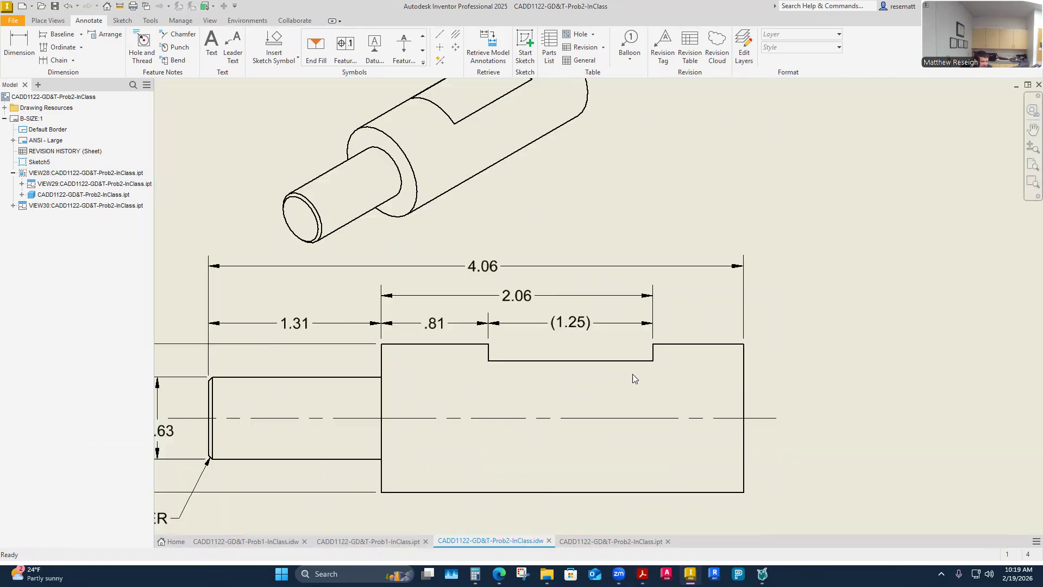
scroll(633, 375, "down", 3)
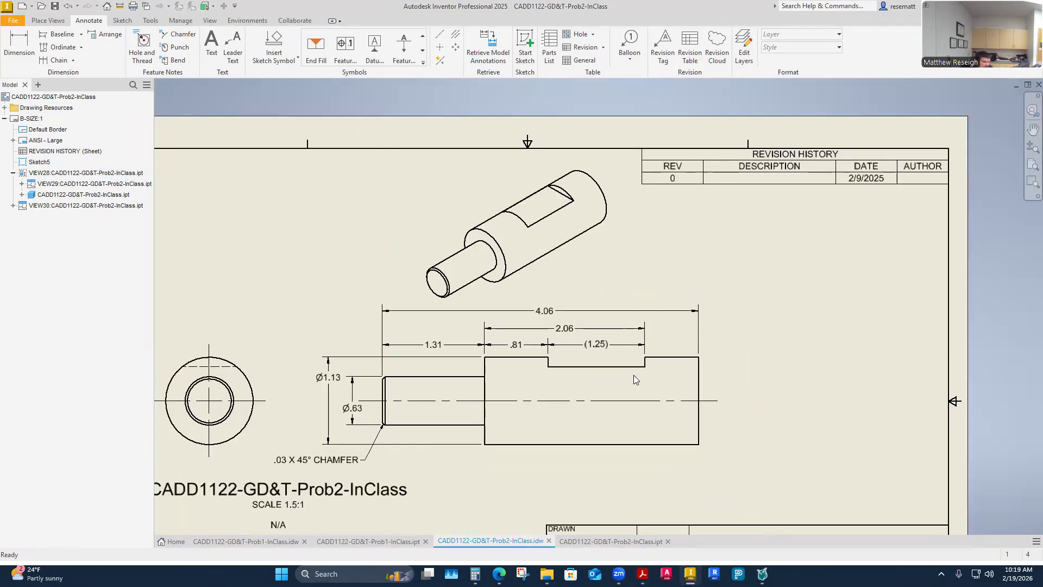
scroll(671, 368, "up", 1)
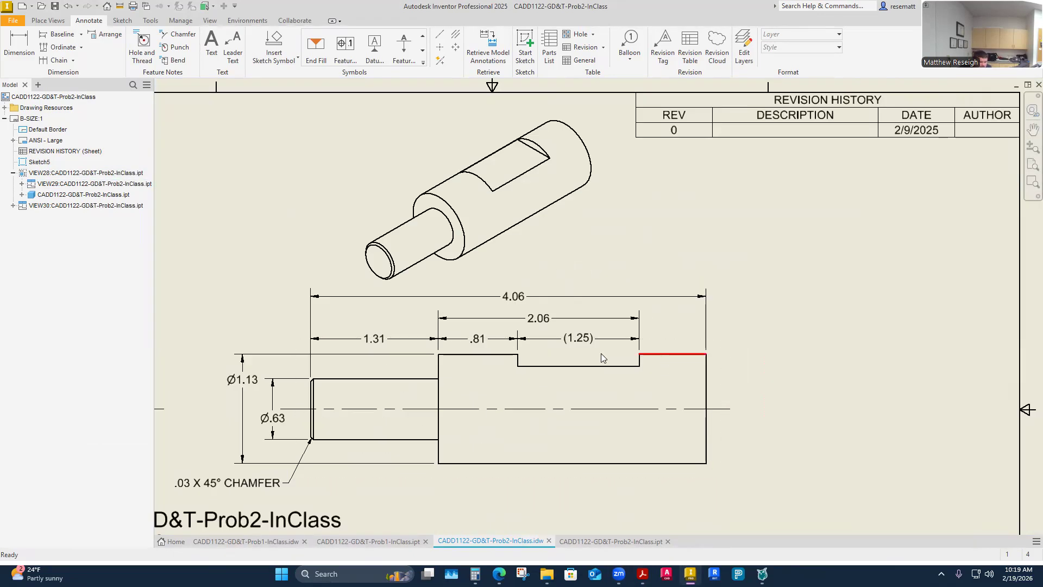
Dimension the height from the shaft's centerline to the floor of the notch, placing it just beyond the large end of the shaft
left_click(503, 356)
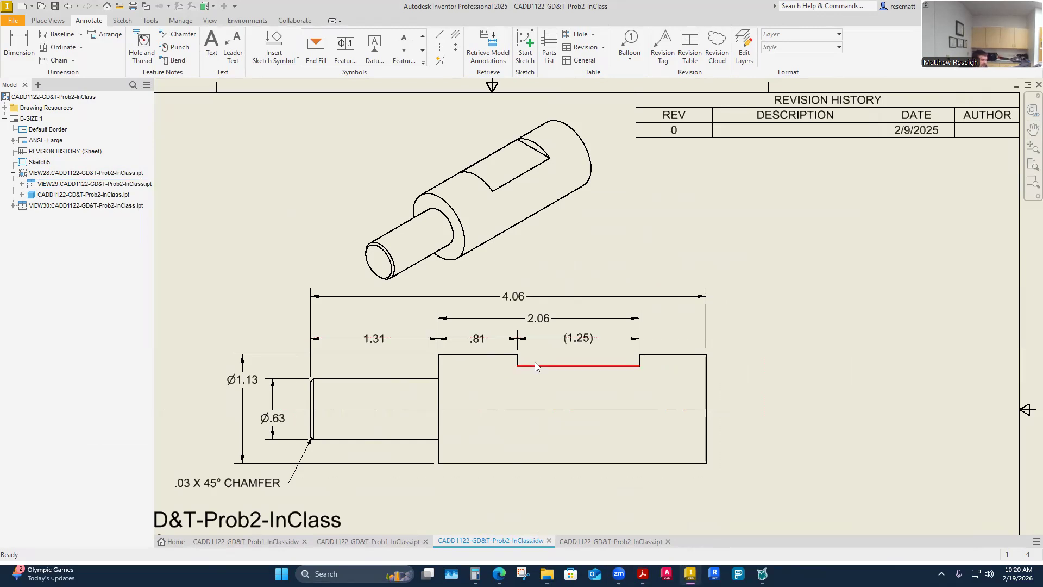
key("d")
left_click(629, 408)
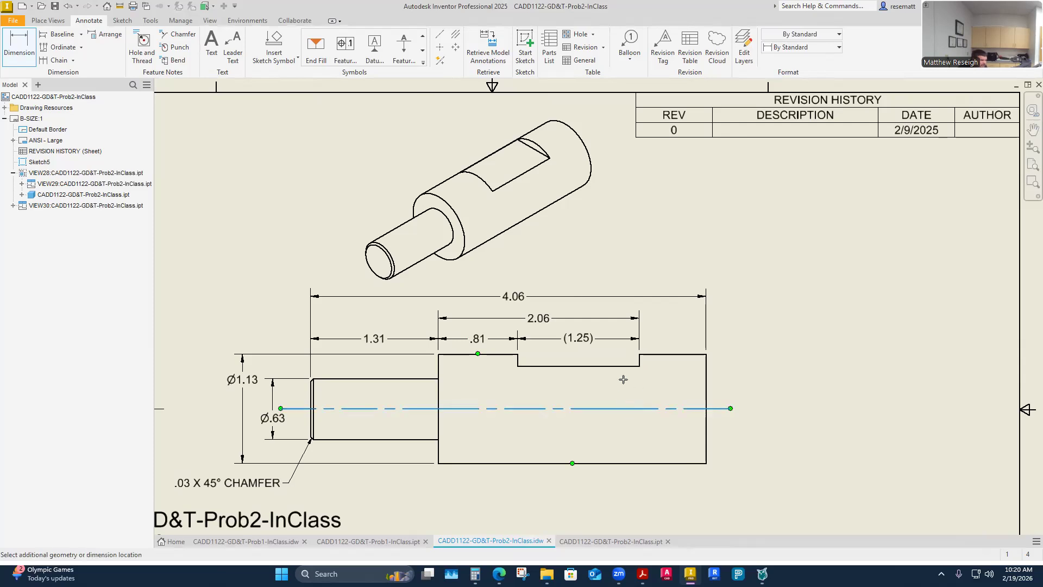
left_click(614, 365)
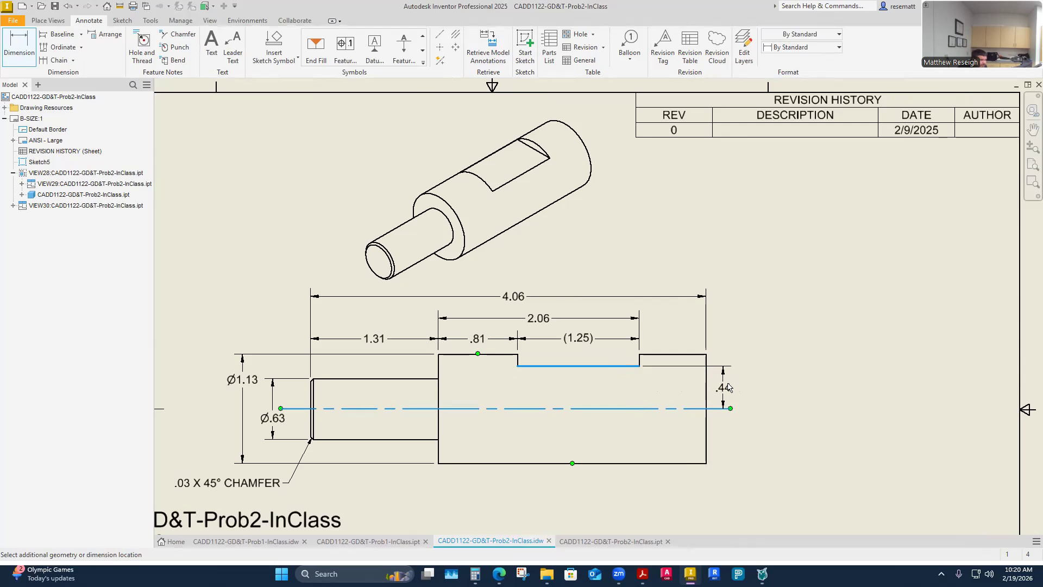
left_click(774, 410)
left_click(381, 259)
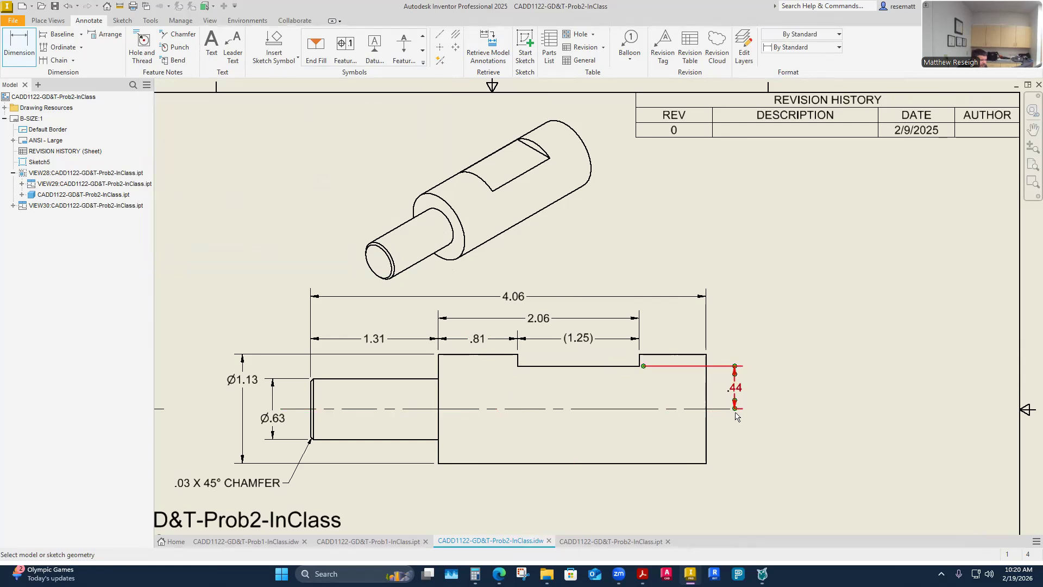
Shorten the centerline to the large end face of the shaft and move the notch height dimension slightly closer to the part
scroll(732, 416, "up", 3)
scroll(732, 416, "up", 1)
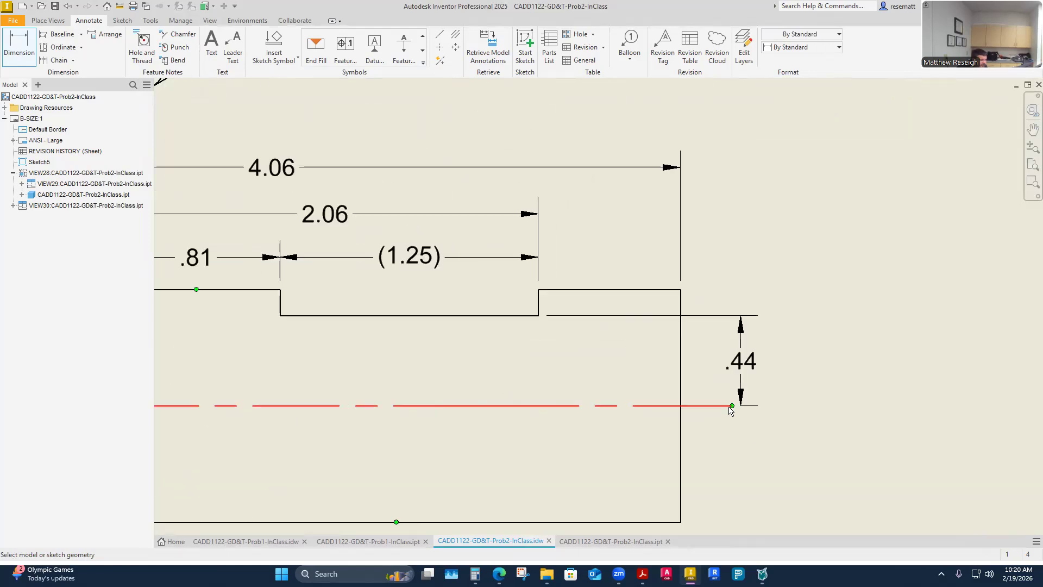
key("Escape")
left_click_drag(732, 406, 680, 407)
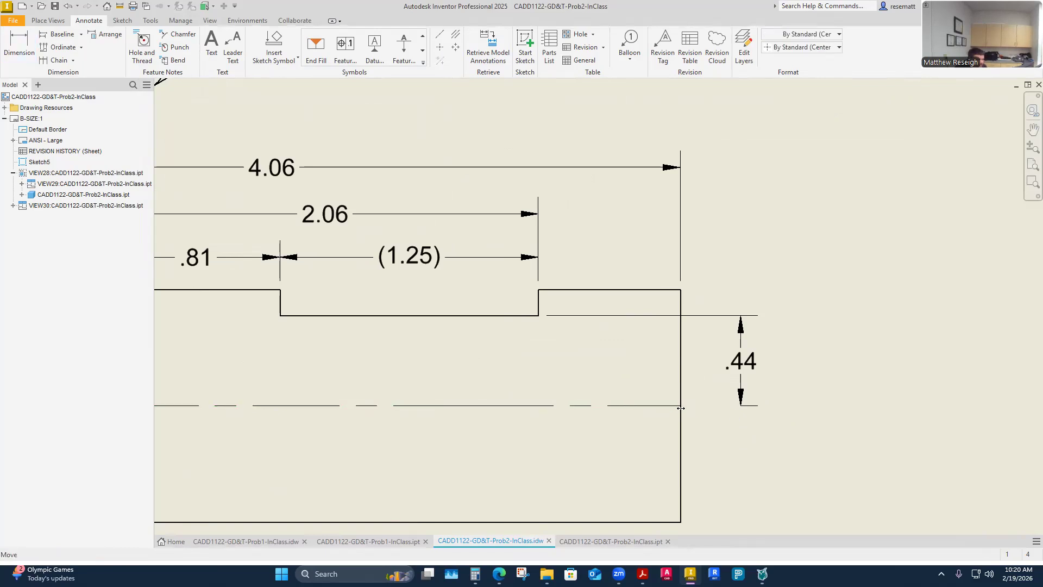
mouse_move(706, 372)
left_mouse_down()
mouse_move(730, 370)
mouse_move(725, 361)
left_mouse_up()
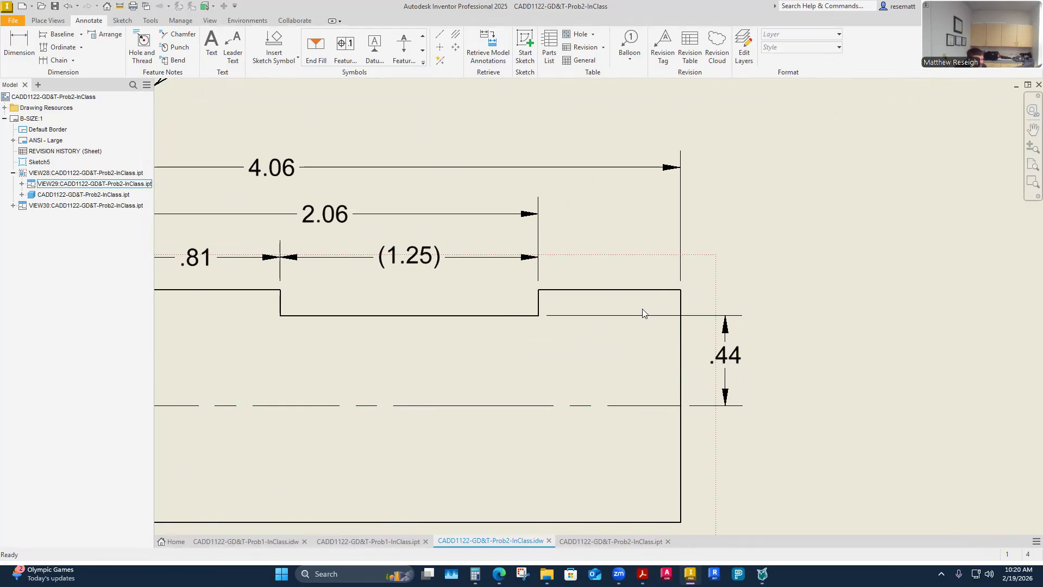
Set both the primary unit and primary tolerance precision of the shaft's overall length dimension to four decimals (4.1234)
scroll(825, 396, "down", 5)
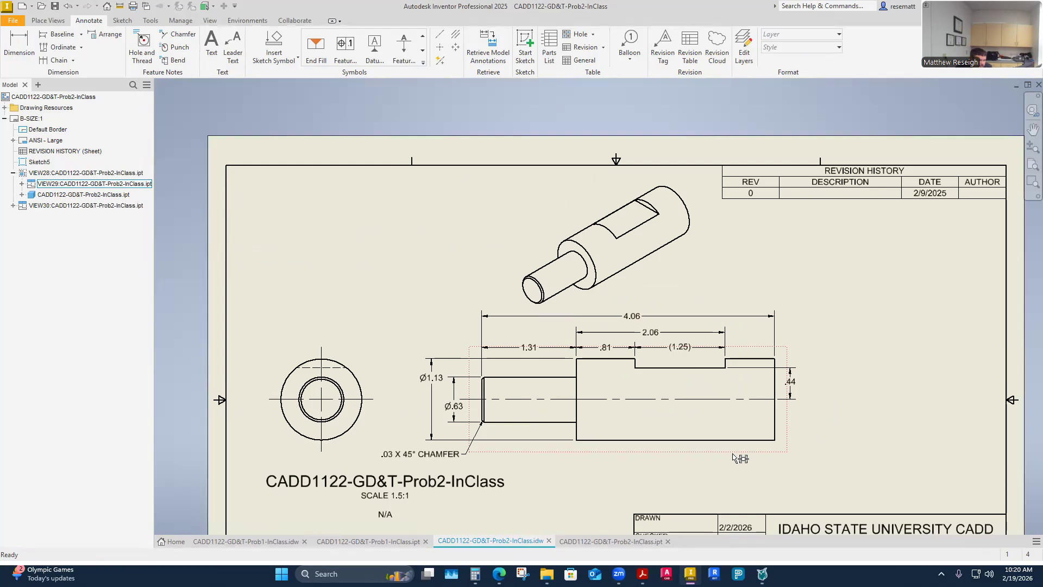
double_click(628, 321)
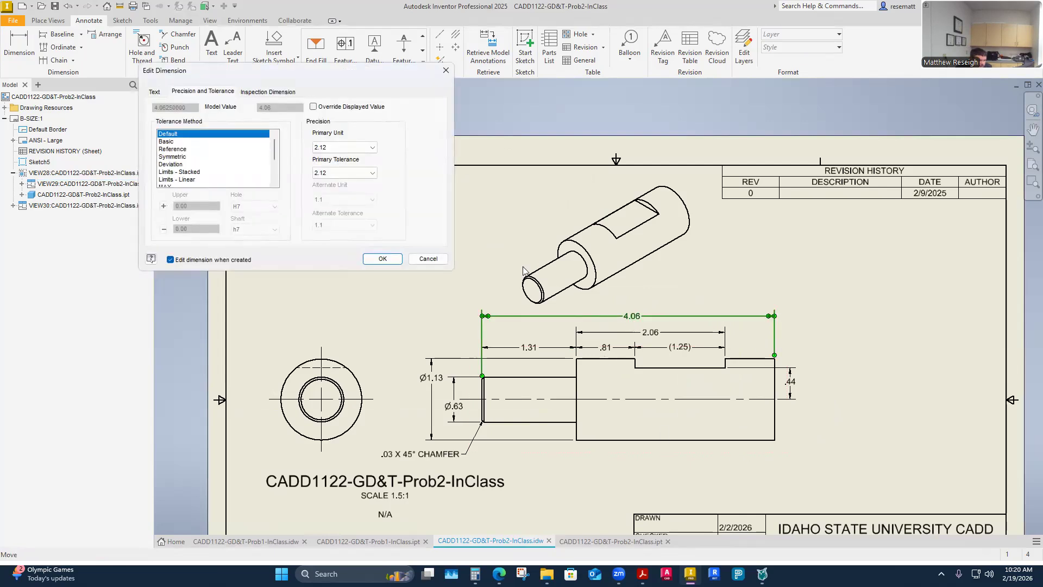
left_click(375, 148)
left_click(338, 185)
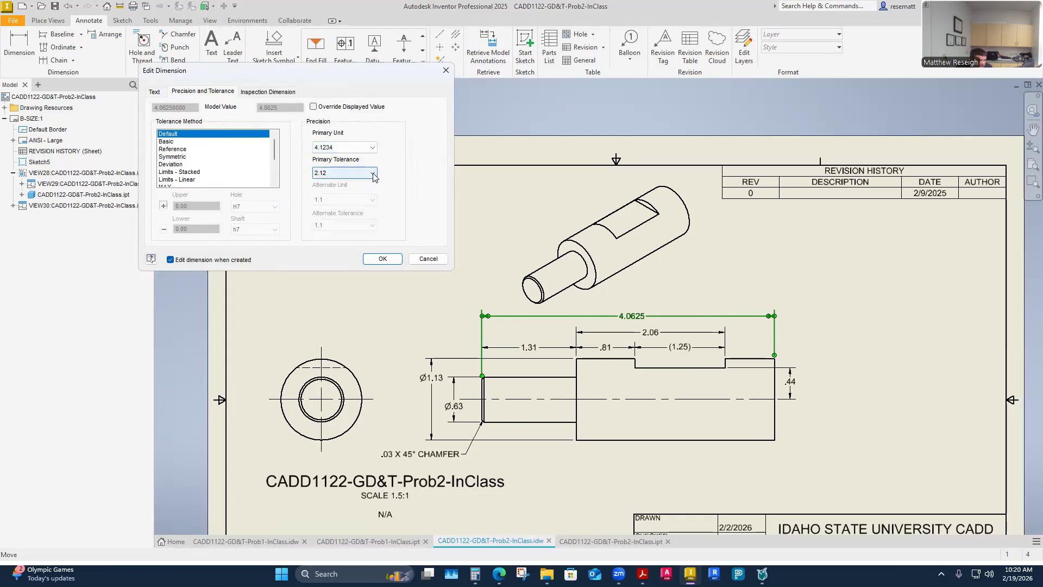
left_click(373, 174)
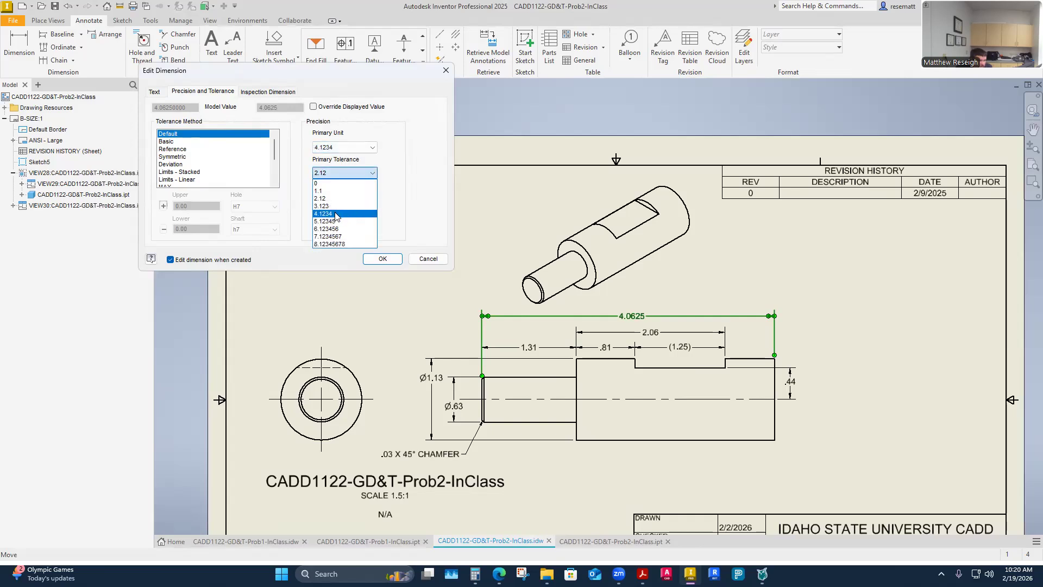
left_click(336, 215)
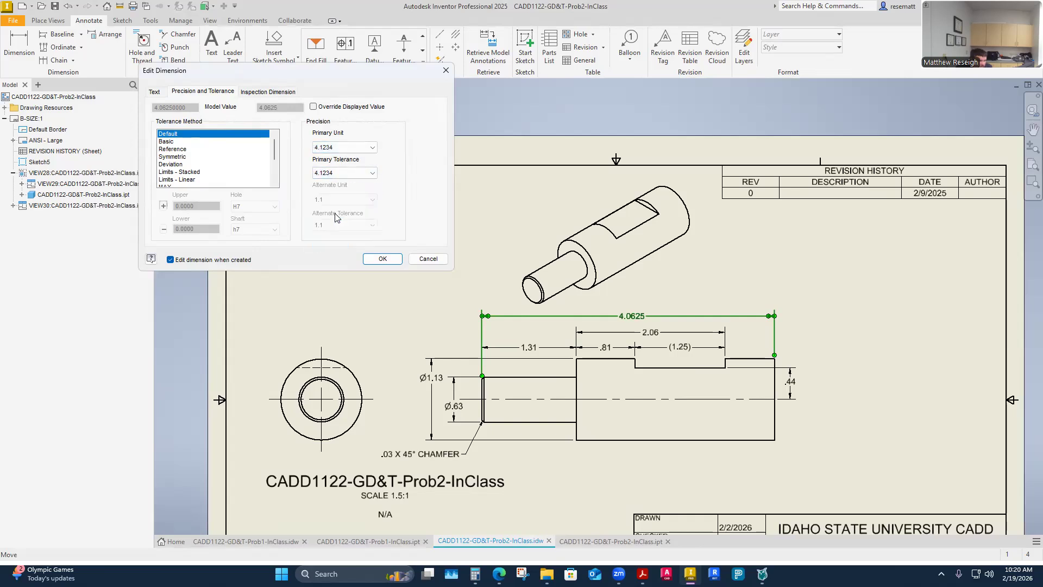
left_click(382, 259)
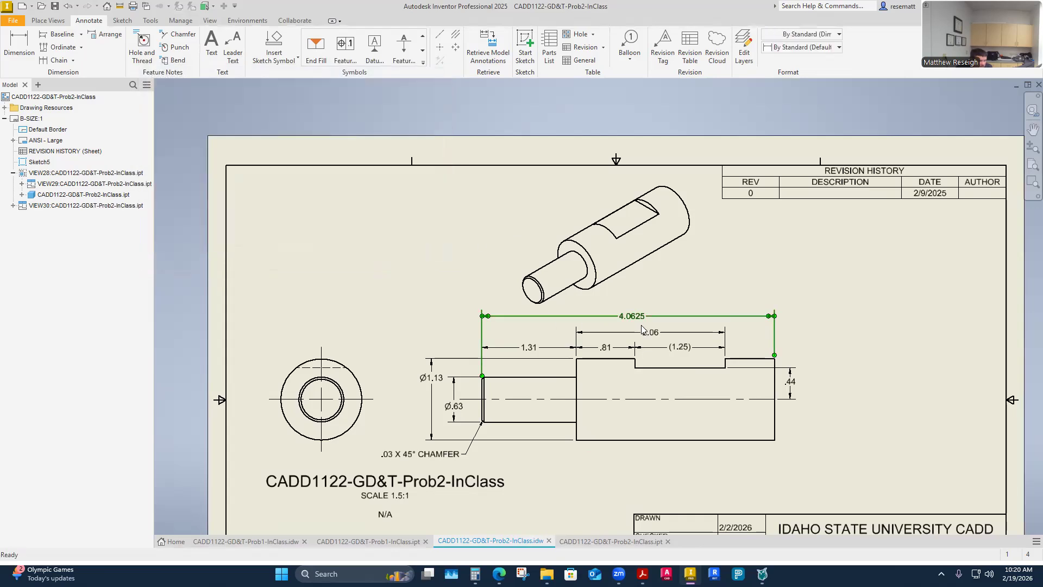
key("Escape")
Examine the title block's general tolerances for each number of decimal places against the precision of the shaft dimensions
scroll(603, 324, "up", 6)
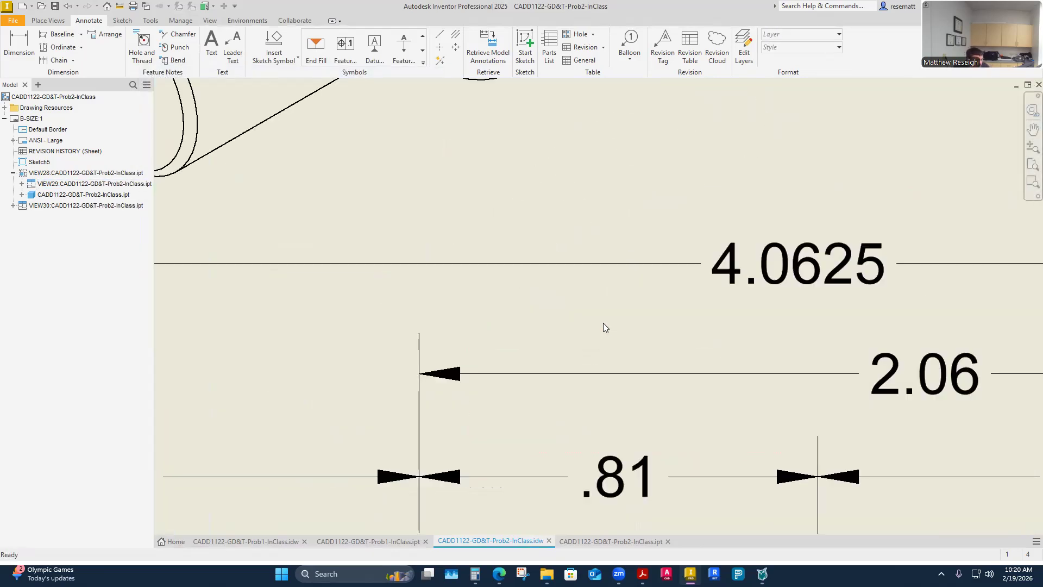
scroll(606, 333, "down", 7)
scroll(608, 338, "down", 5)
scroll(553, 402, "up", 8)
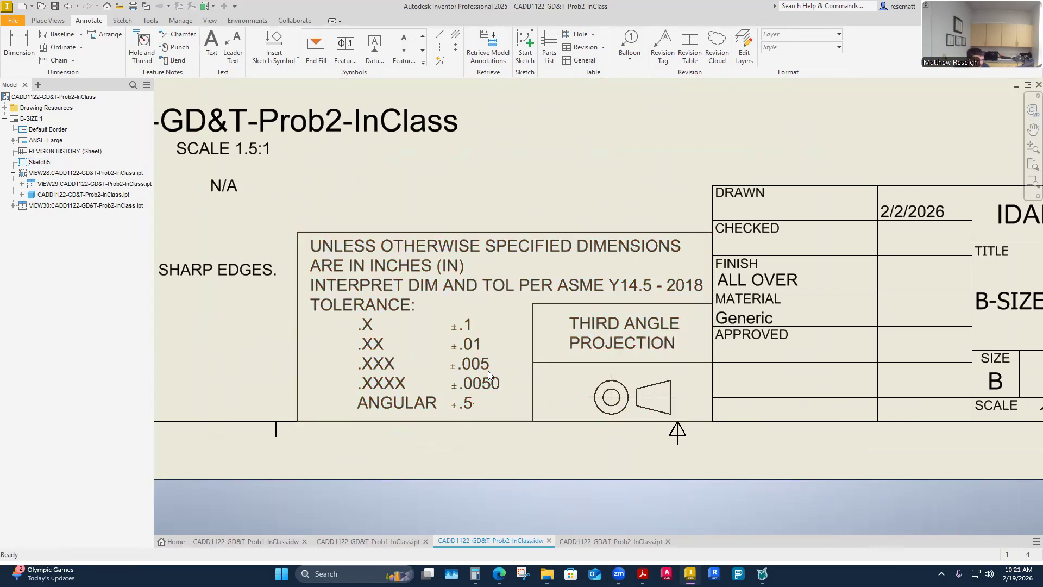
scroll(490, 402, "down", 2)
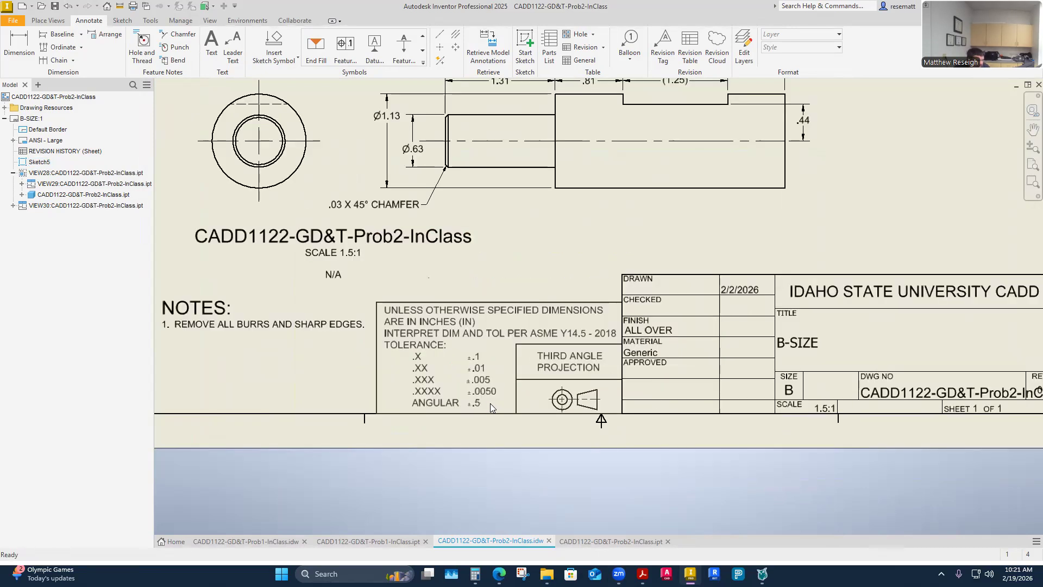
scroll(478, 402, "down", 4)
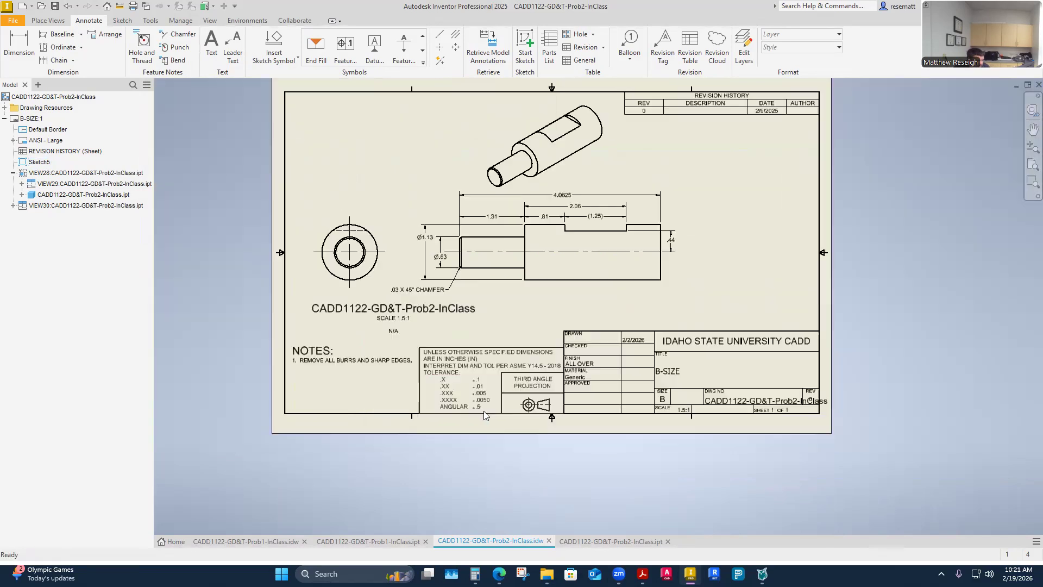
scroll(483, 411, "up", 3)
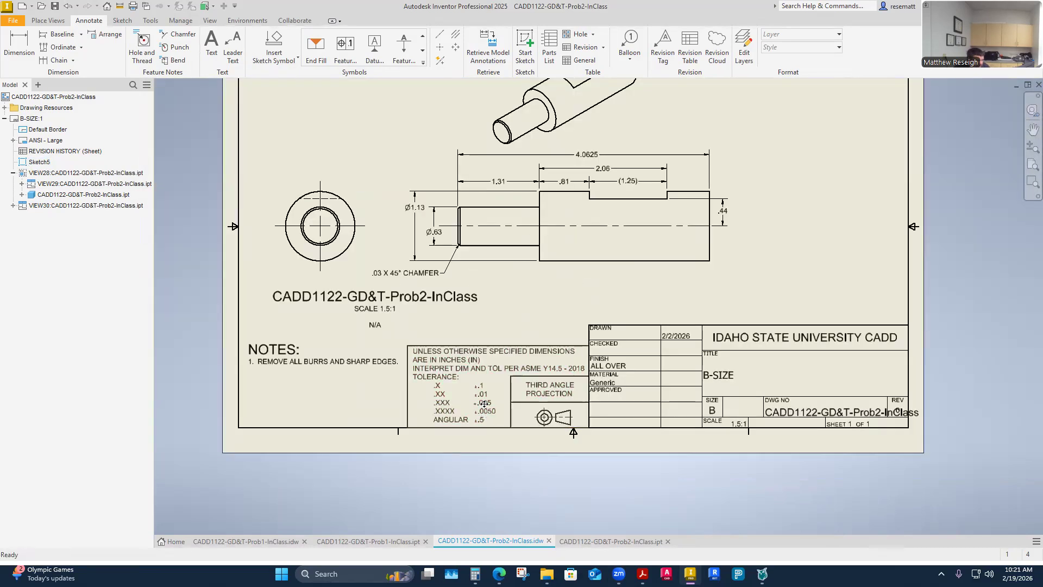
scroll(500, 415, "down", 2)
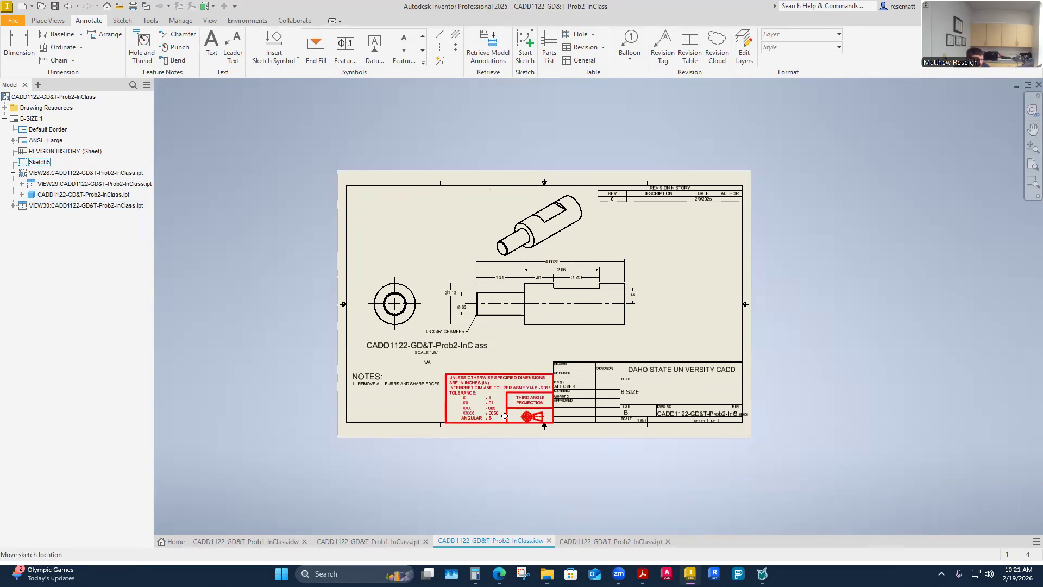
scroll(494, 414, "up", 5)
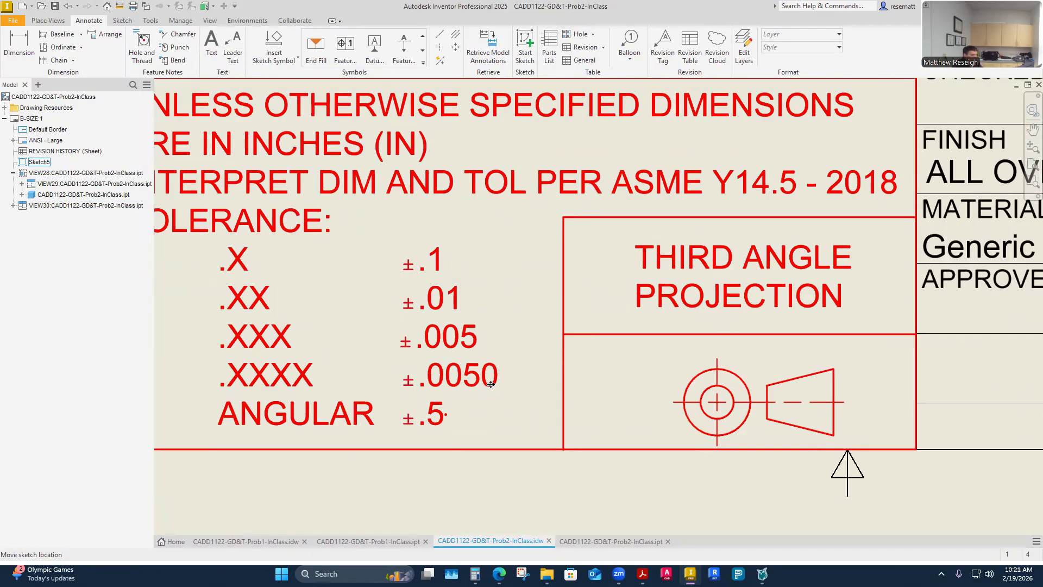
scroll(496, 407, "down", 3)
scroll(495, 407, "down", 6)
Copy the overall length dimension's properties to the notch length and the two dimensions from the shoulder to the notch's near and far ends
scroll(540, 331, "up", 5)
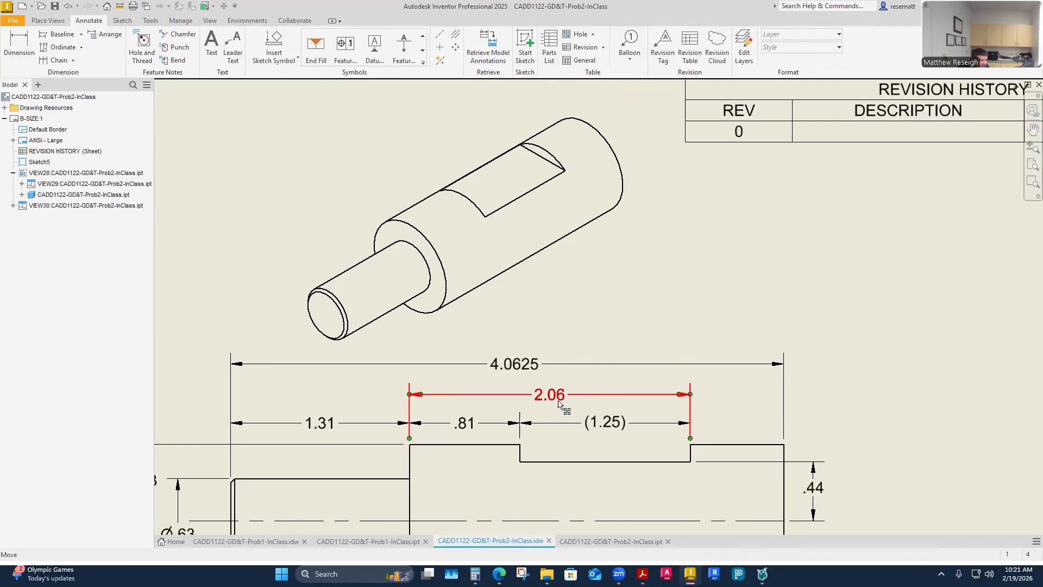
right_click(520, 369)
left_click(549, 432)
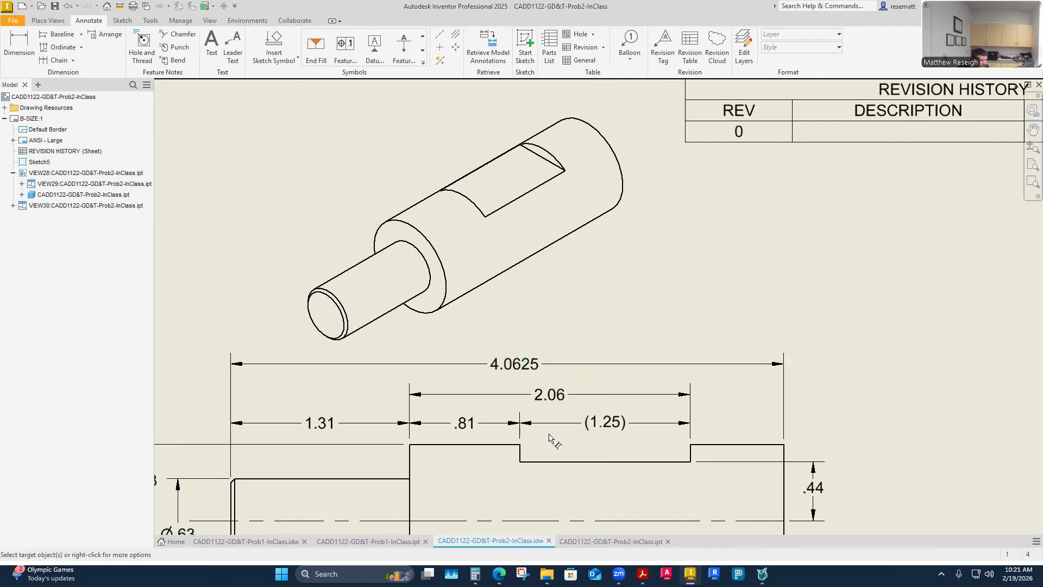
left_click(560, 395)
left_click(602, 429)
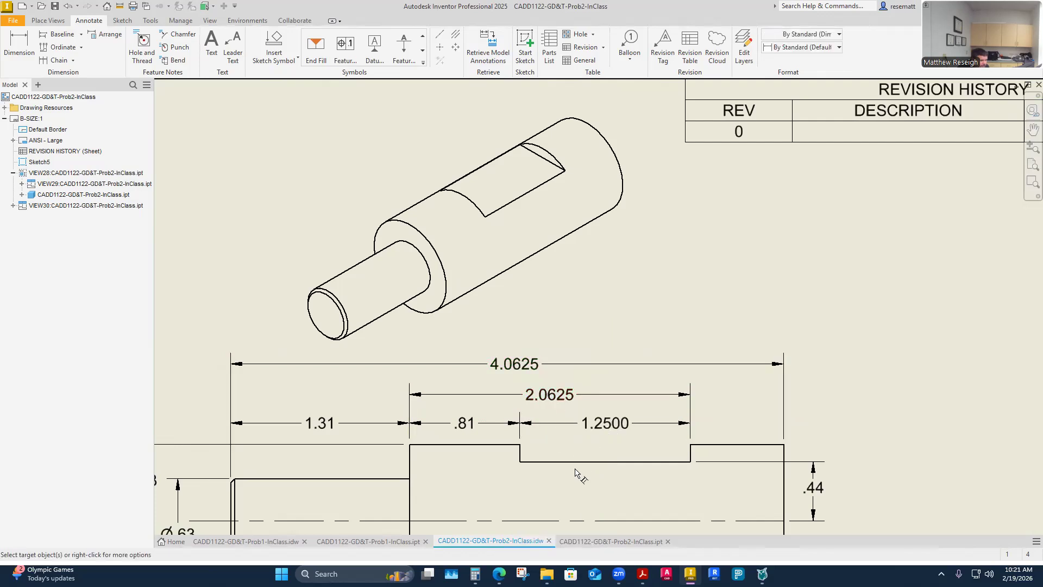
left_click(497, 427)
Apply the copied four-decimal properties to the neck length, large diameter, neck diameter and notch height dimensions
scroll(502, 427, "down", 5)
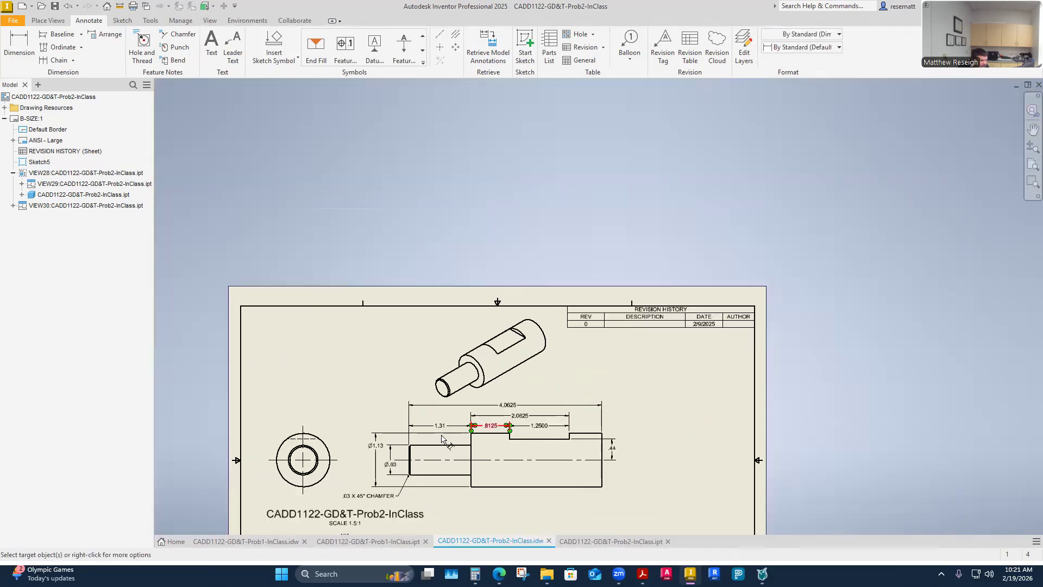
scroll(441, 434, "up", 6)
left_click(444, 408)
scroll(467, 410, "down", 3)
left_click(308, 429)
scroll(308, 429, "down", 4)
scroll(311, 435, "up", 4)
left_click(310, 467)
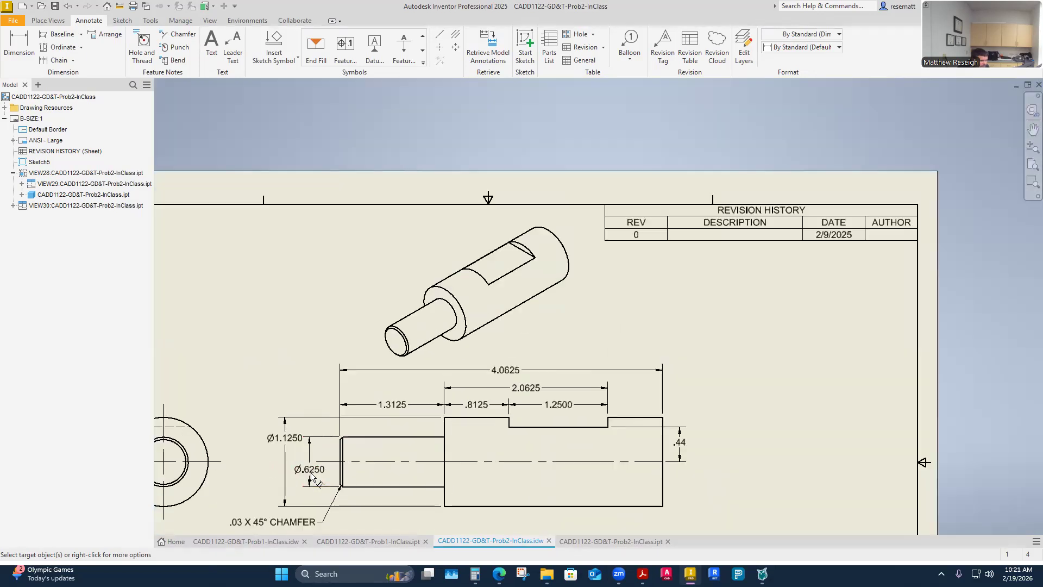
left_click(680, 443)
scroll(595, 405, "down", 5)
scroll(609, 443, "up", 6)
scroll(405, 481, "down", 5)
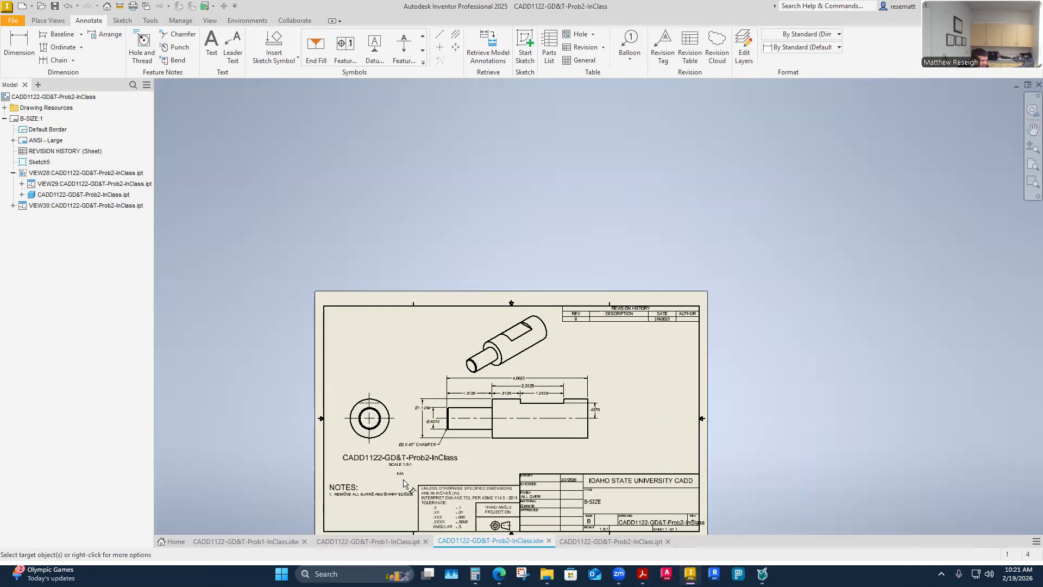
Mark the notch length dimension as a reference dimension in parentheses
scroll(410, 473, "up", 7)
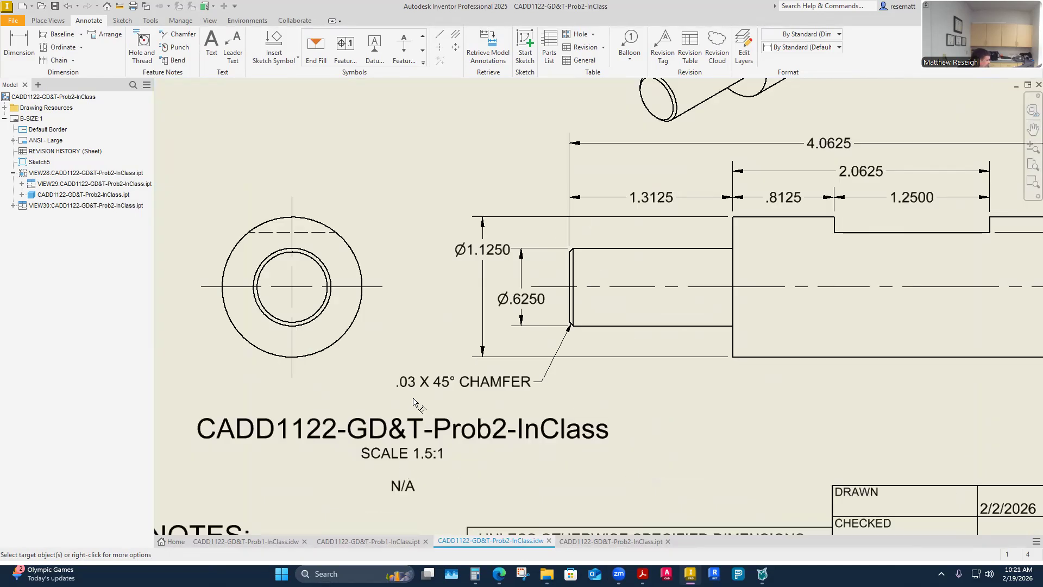
scroll(437, 416, "down", 4)
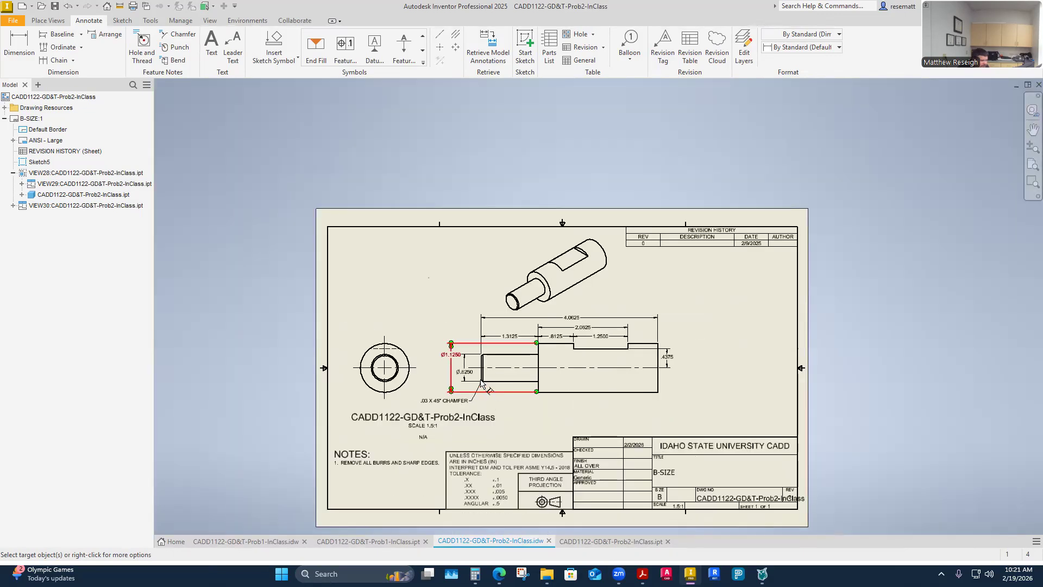
scroll(615, 344, "up", 4)
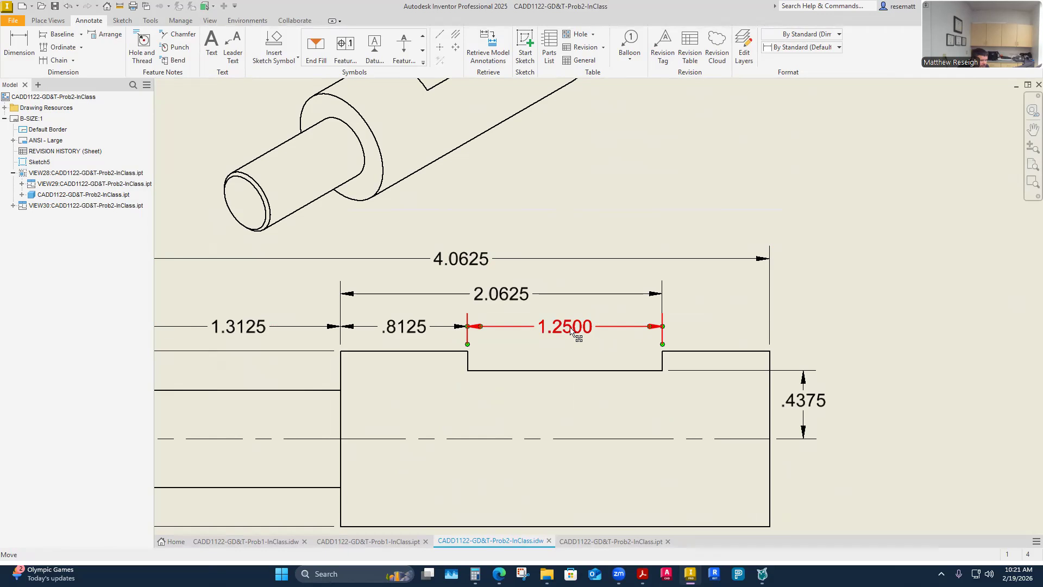
key("Escape")
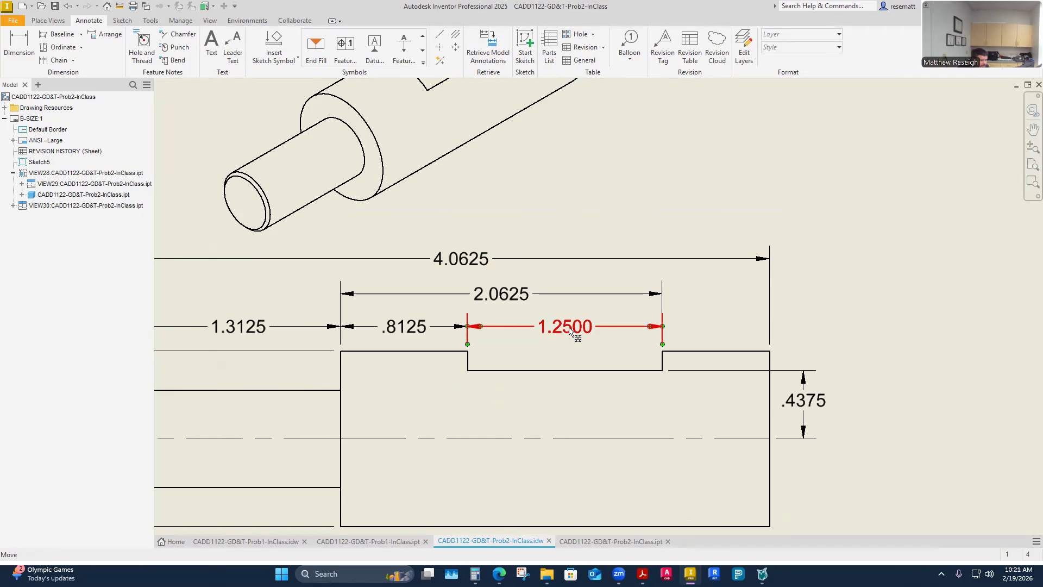
double_click(568, 328)
left_click(173, 149)
left_click(384, 259)
scroll(546, 375, "down", 5)
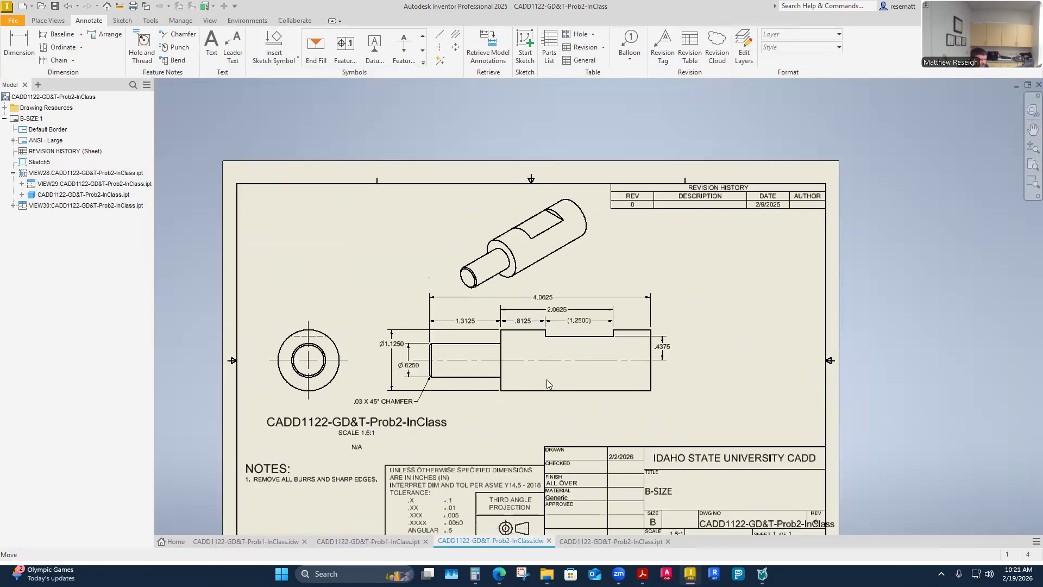
Move the notch height dimension slightly farther from the shaft's end and consult the reference PDF for the datum locations
left_click_drag(662, 347, 670, 348)
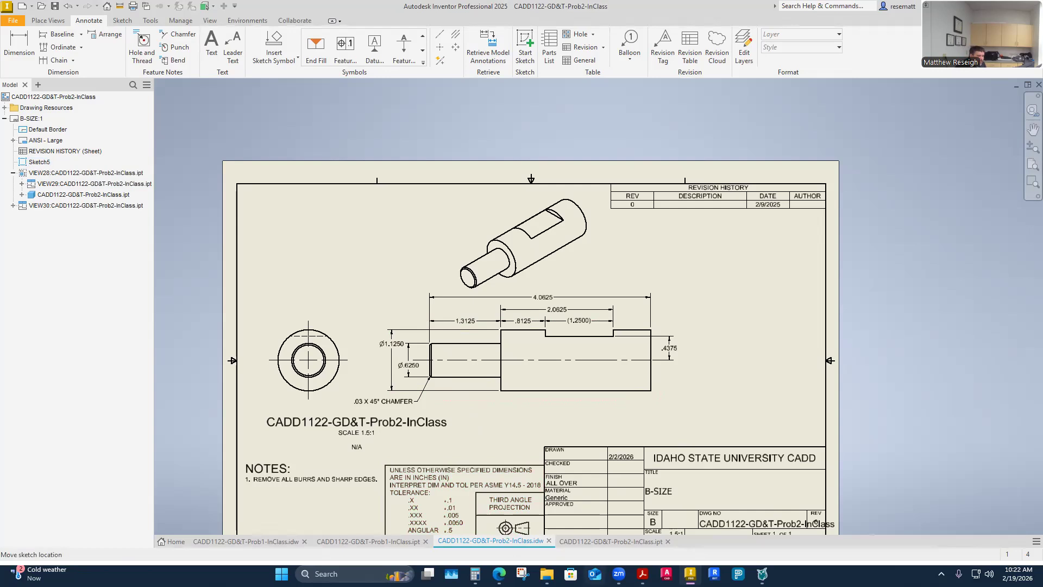
left_click(642, 574)
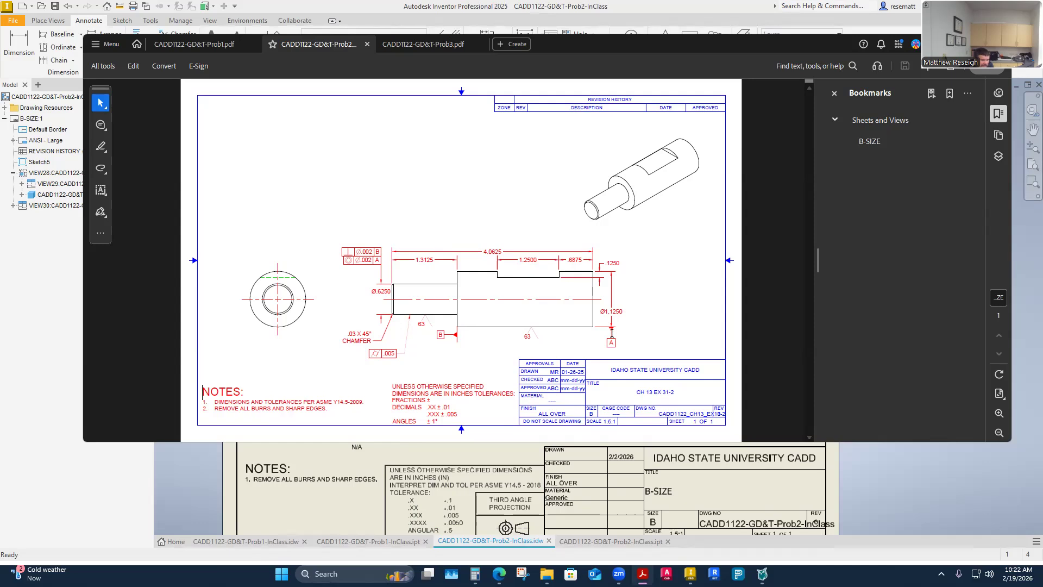
left_click(690, 573)
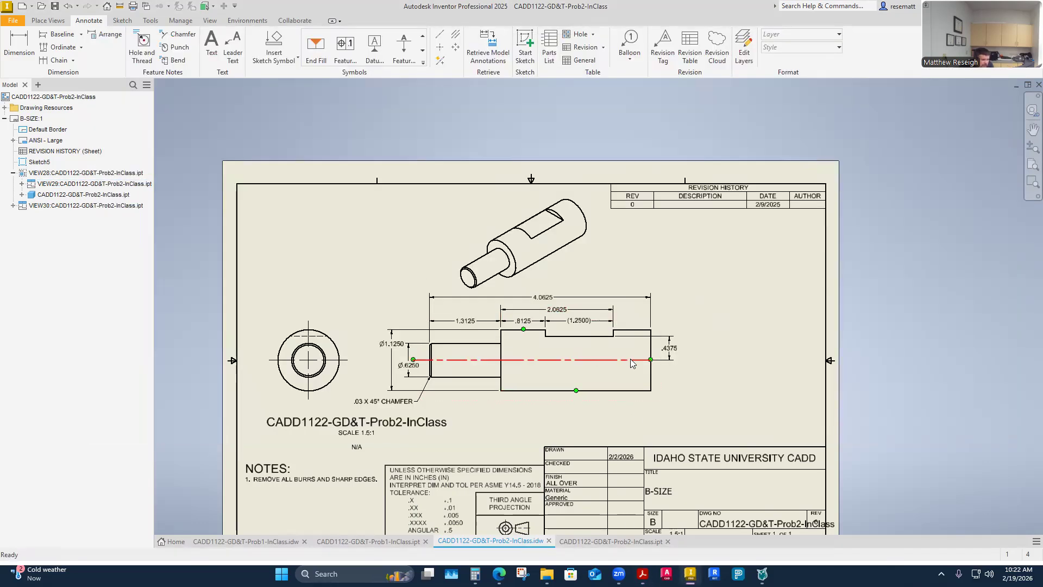
scroll(630, 358, "up", 1)
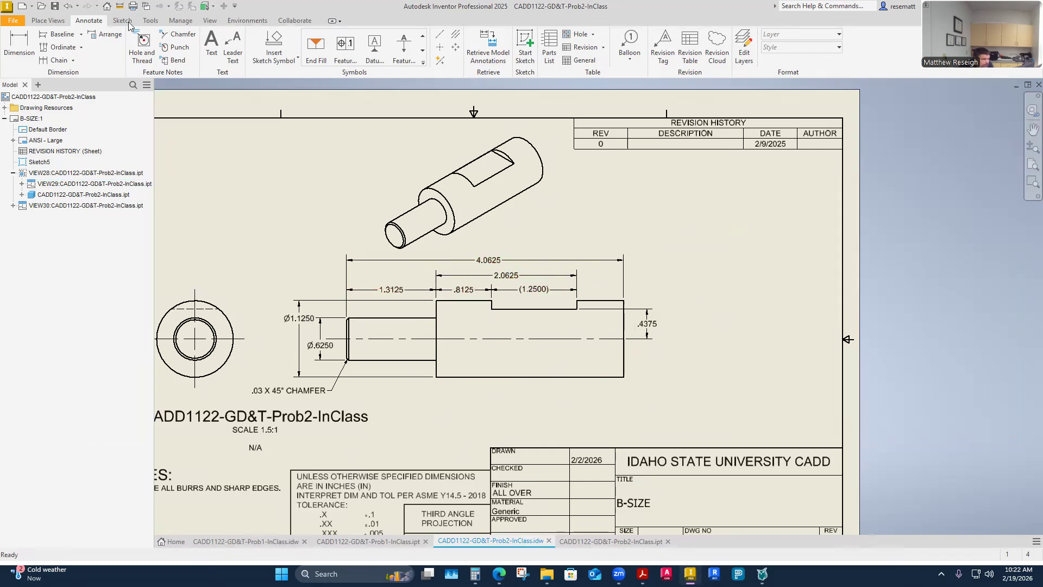
left_click(374, 45)
scroll(551, 413, "down", 4)
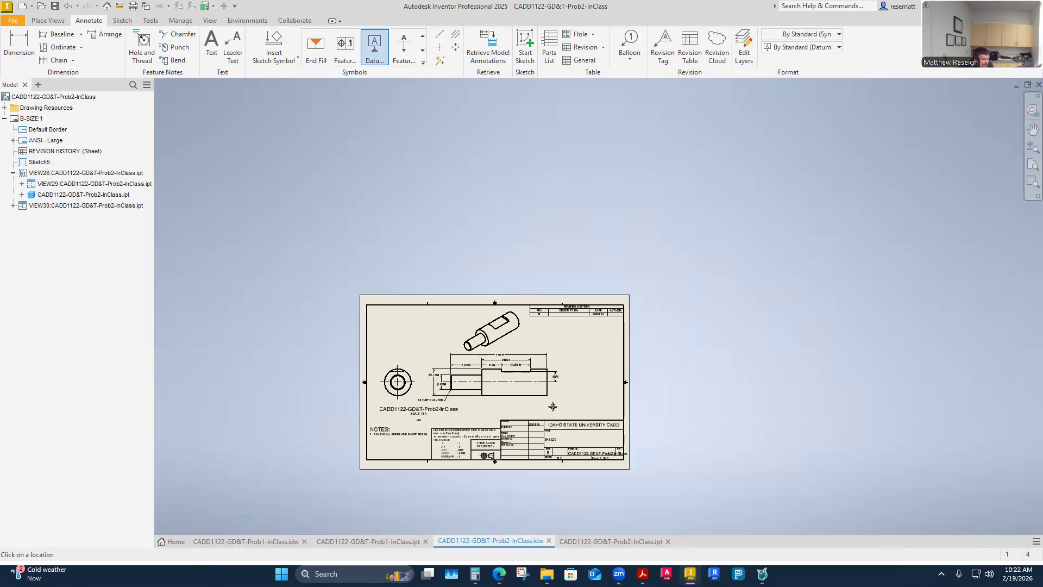
scroll(552, 407, "up", 6)
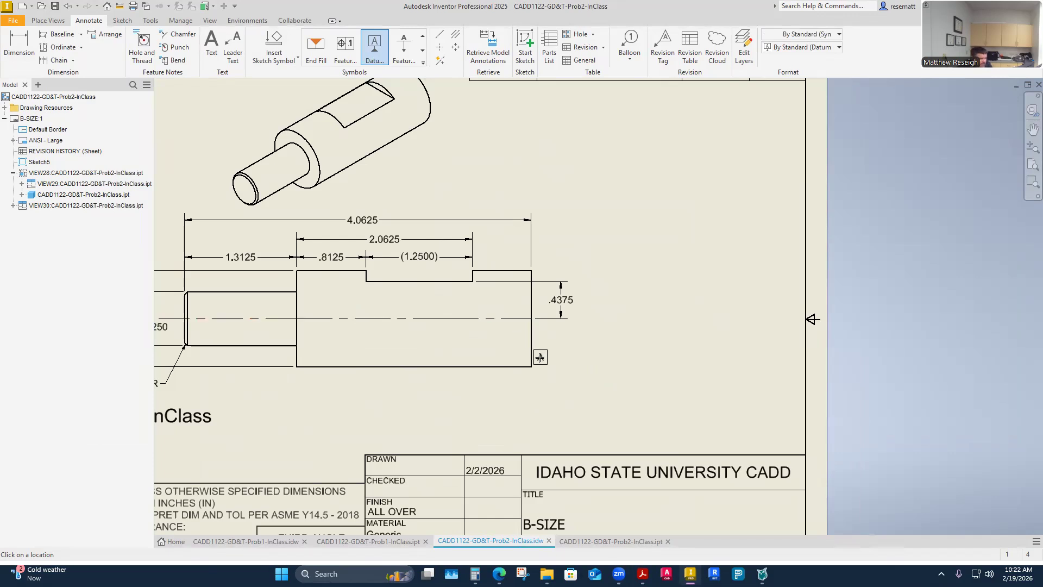
scroll(549, 347, "down", 2)
key("Escape")
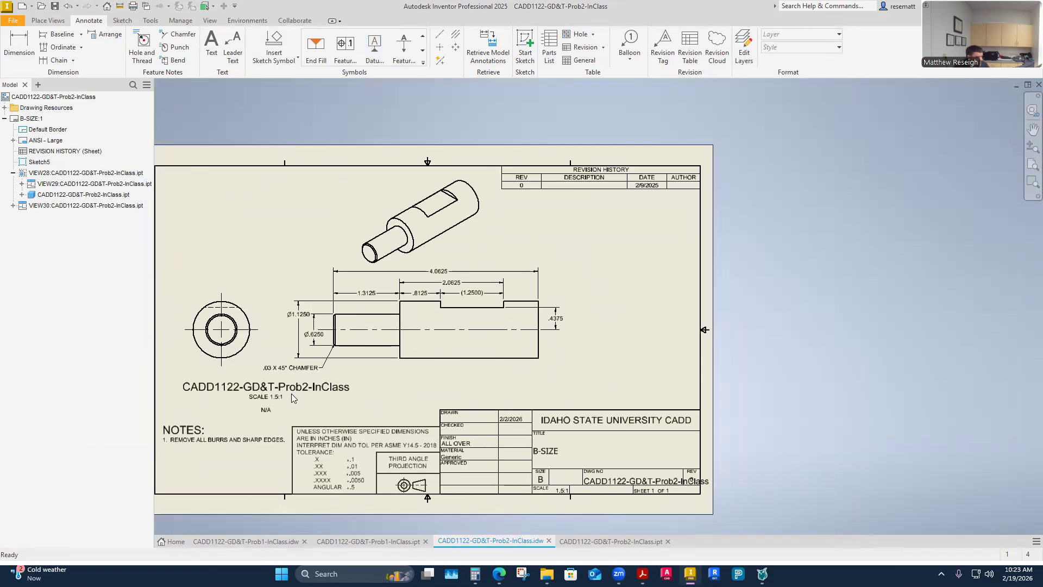
scroll(275, 351, "up", 4)
scroll(321, 296, "down", 2)
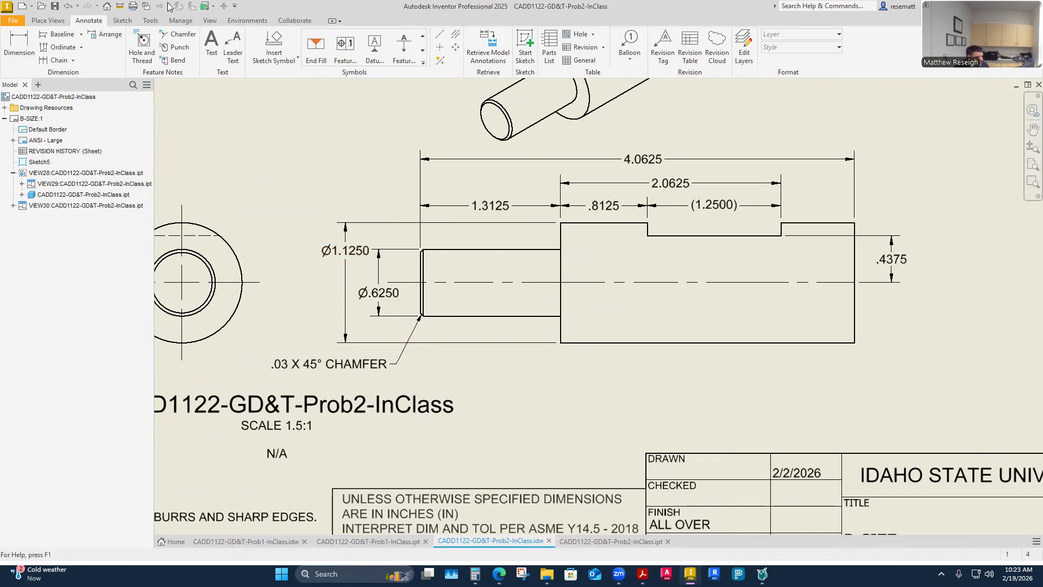
left_click(374, 46)
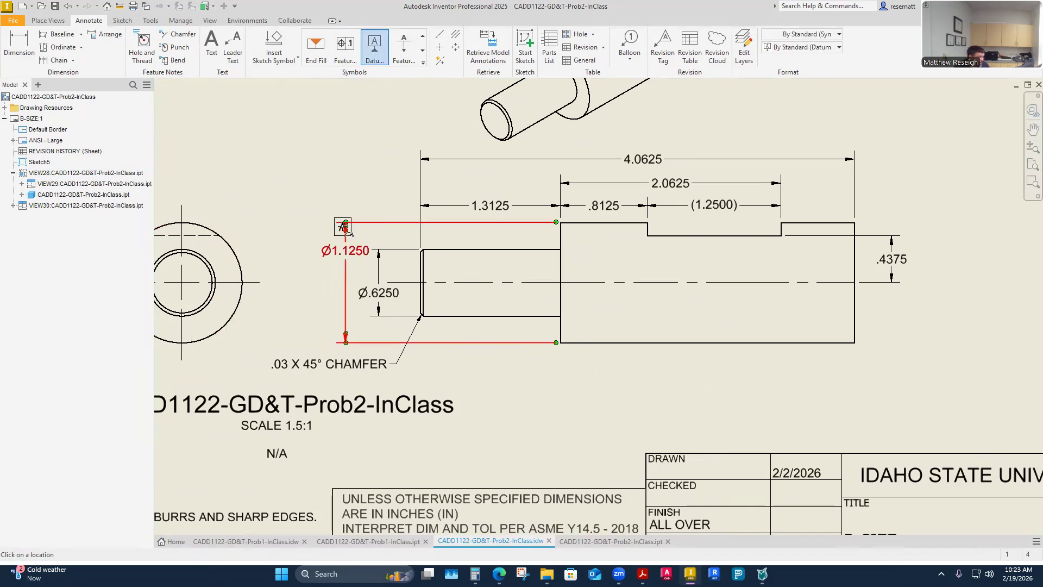
left_click(346, 225)
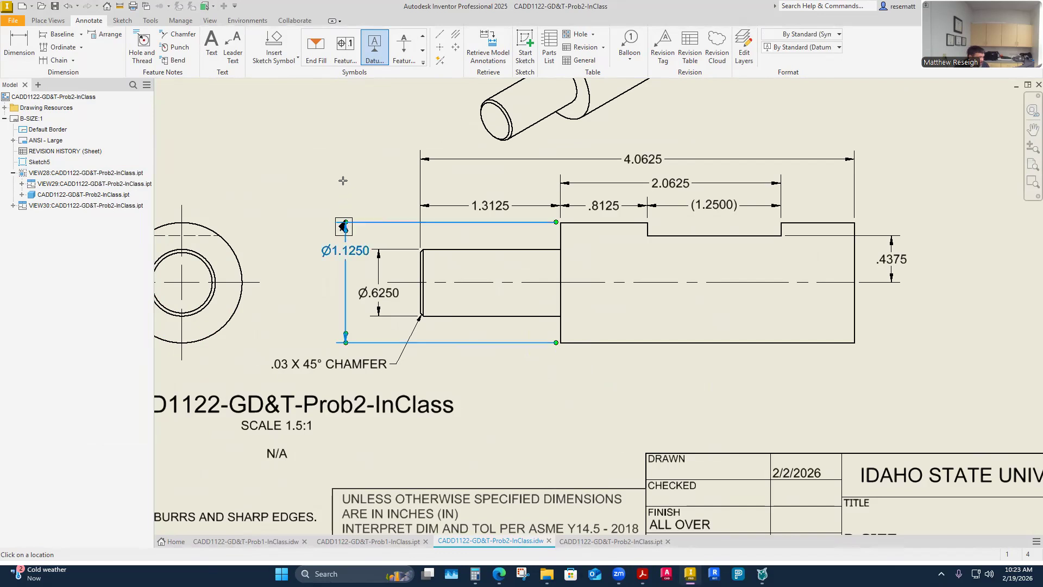
key("Escape")
Place datum feature symbol A on the upper extension line of the shaft's large diameter dimension
left_click(374, 48)
scroll(341, 252, "up", 1)
left_click(345, 234)
scroll(332, 208, "up", 2)
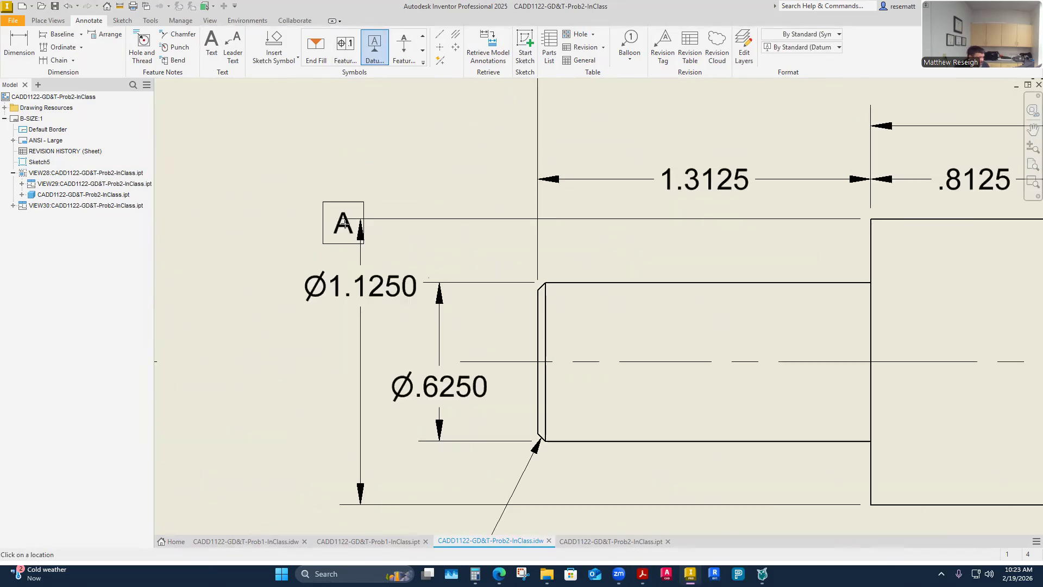
left_click(395, 218)
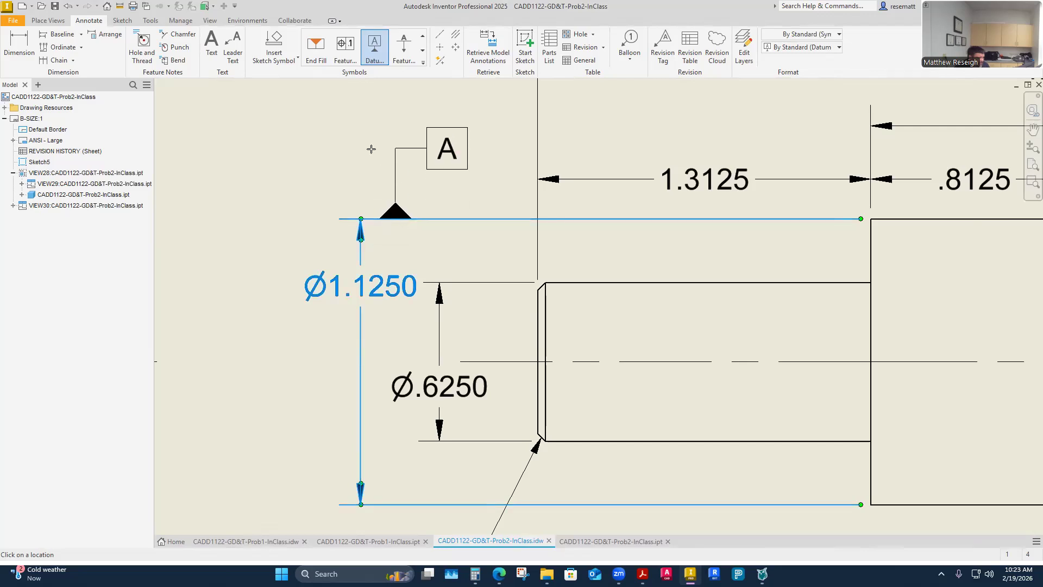
left_click(379, 155)
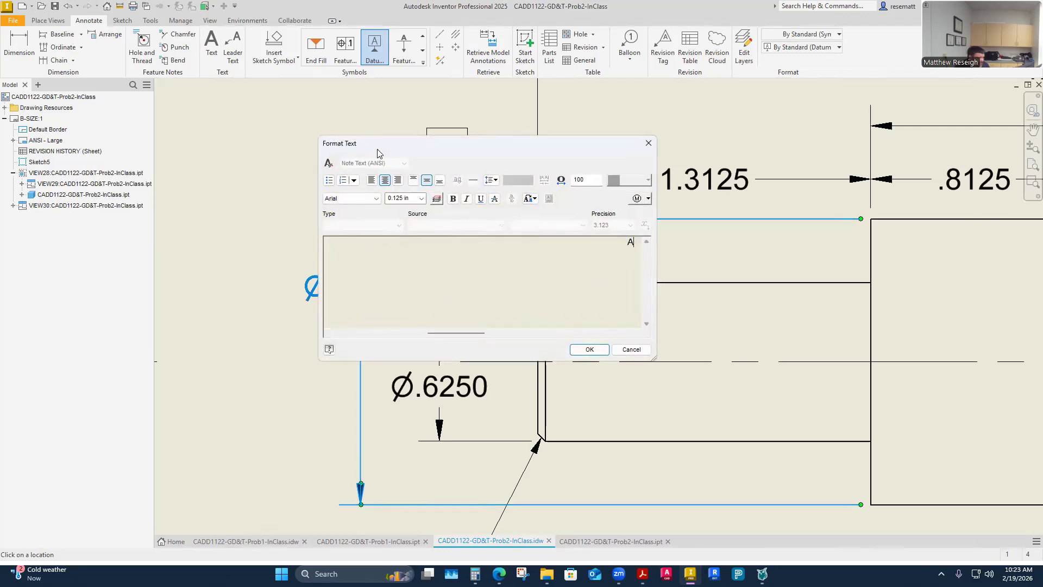
left_click(590, 349)
key("Escape")
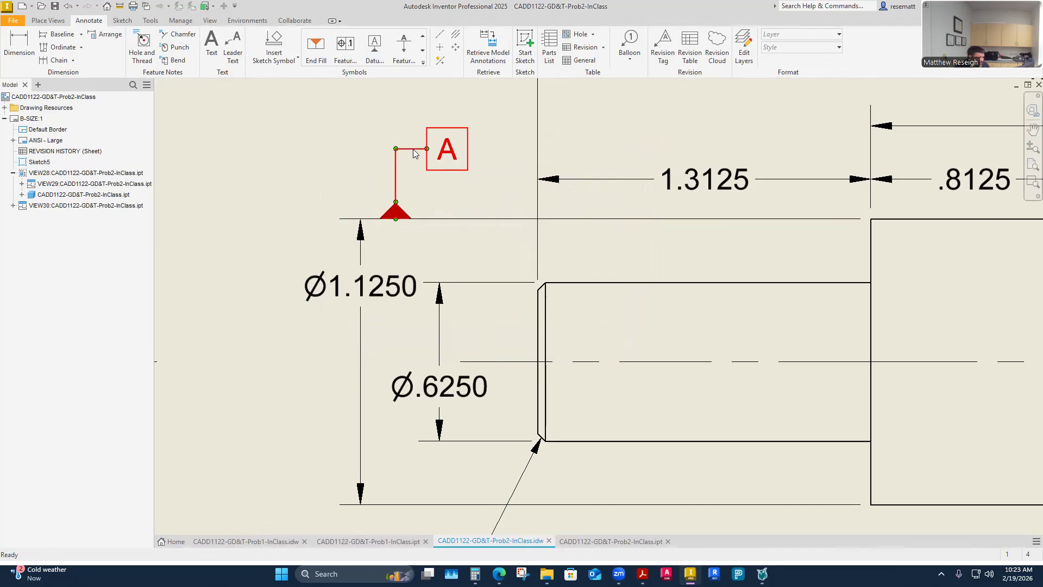
Align datum A's triangle with the large diameter's dimension line and set its label directly above on a short, straight leader
mouse_move(428, 150)
left_mouse_down()
mouse_move(396, 135)
mouse_move(396, 196)
mouse_move(396, 145)
left_mouse_up()
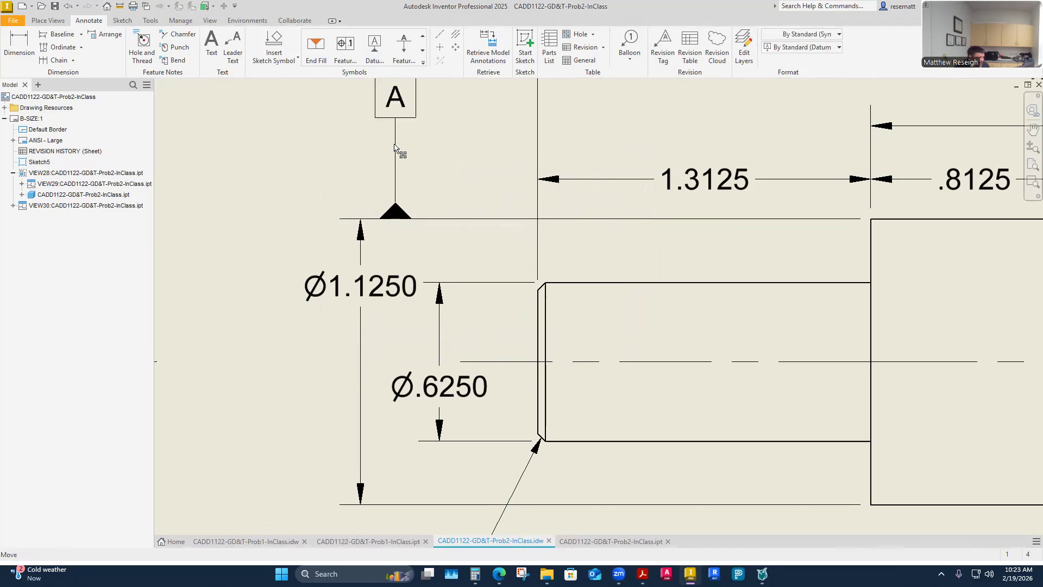
scroll(446, 210, "down", 5)
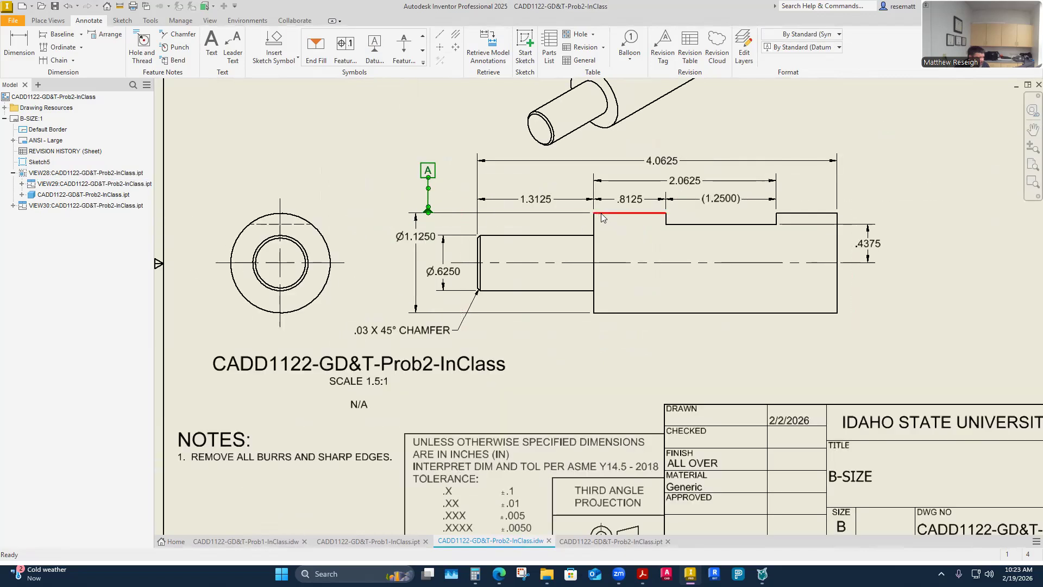
scroll(397, 206, "up", 4)
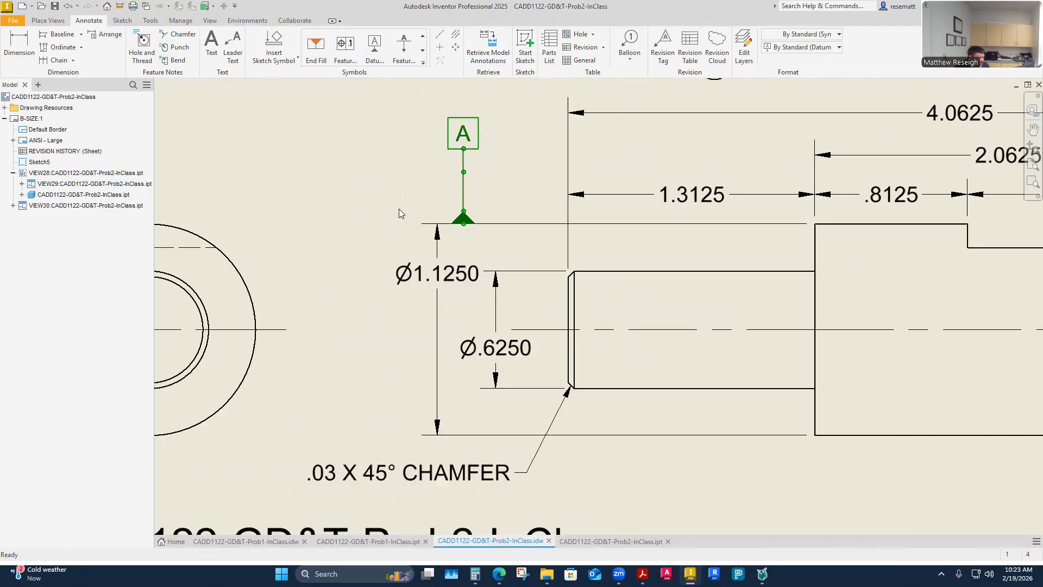
scroll(701, 242, "down", 3)
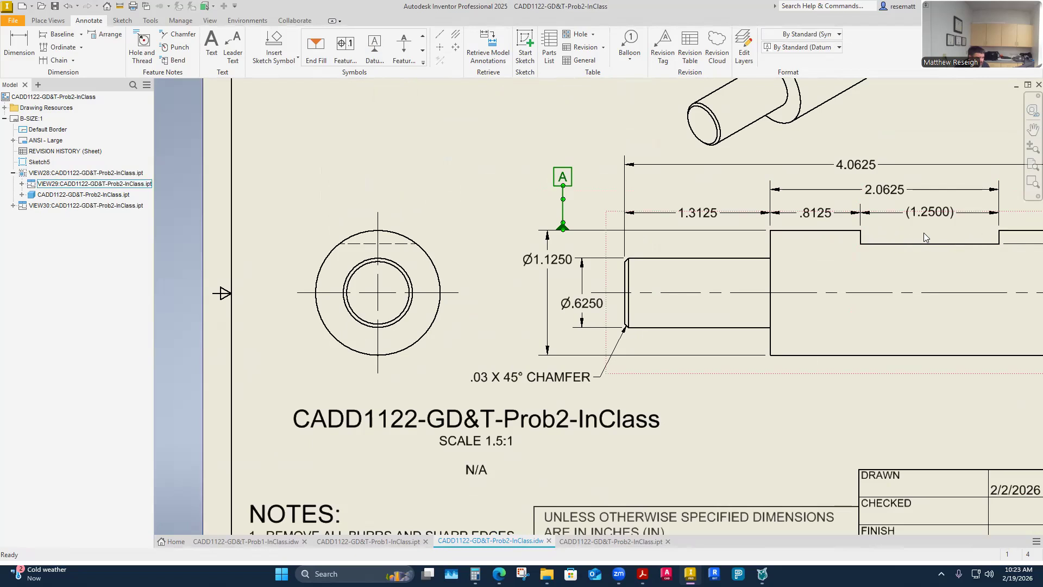
scroll(546, 239, "down", 3)
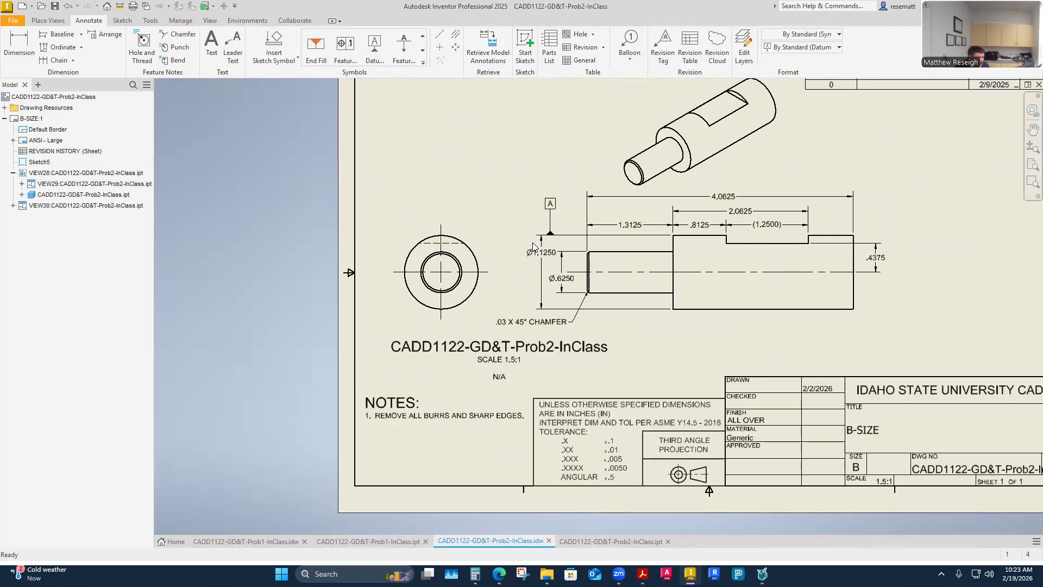
scroll(572, 232, "up", 4)
left_click_drag(572, 232, 553, 233)
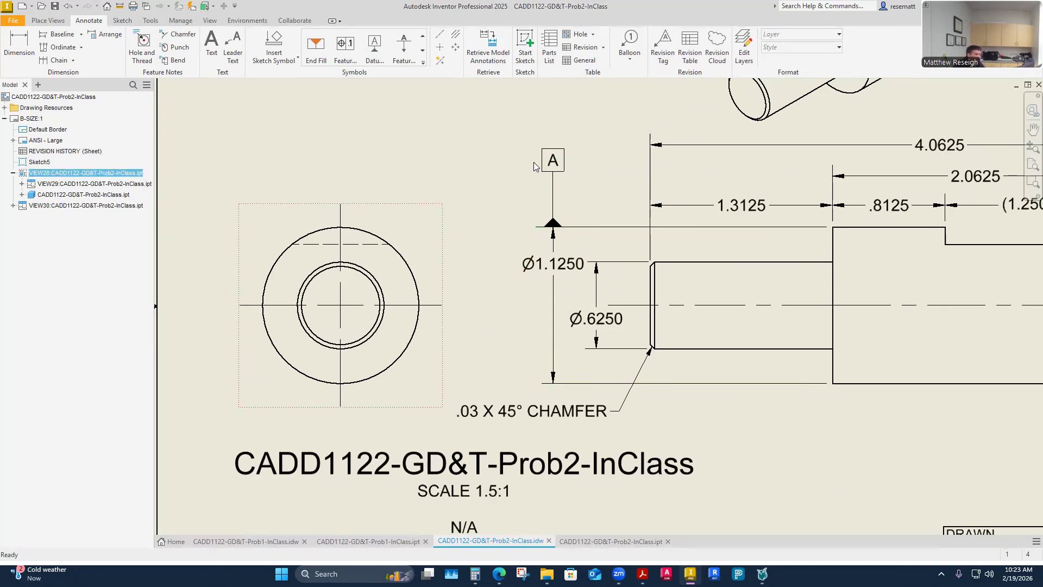
left_click(554, 187)
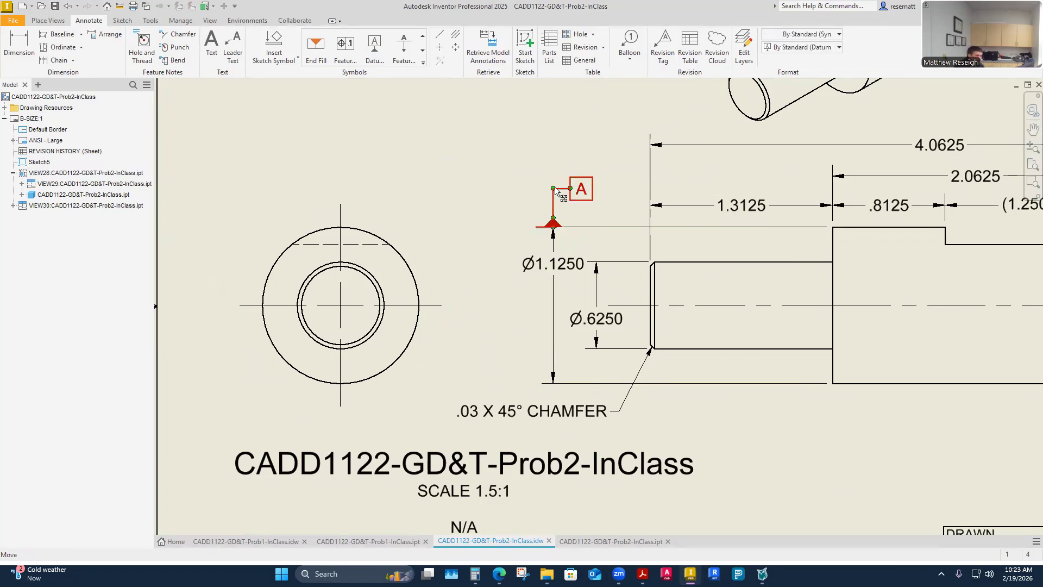
left_click_drag(554, 190, 551, 212)
left_click(455, 188)
scroll(354, 296, "down", 5)
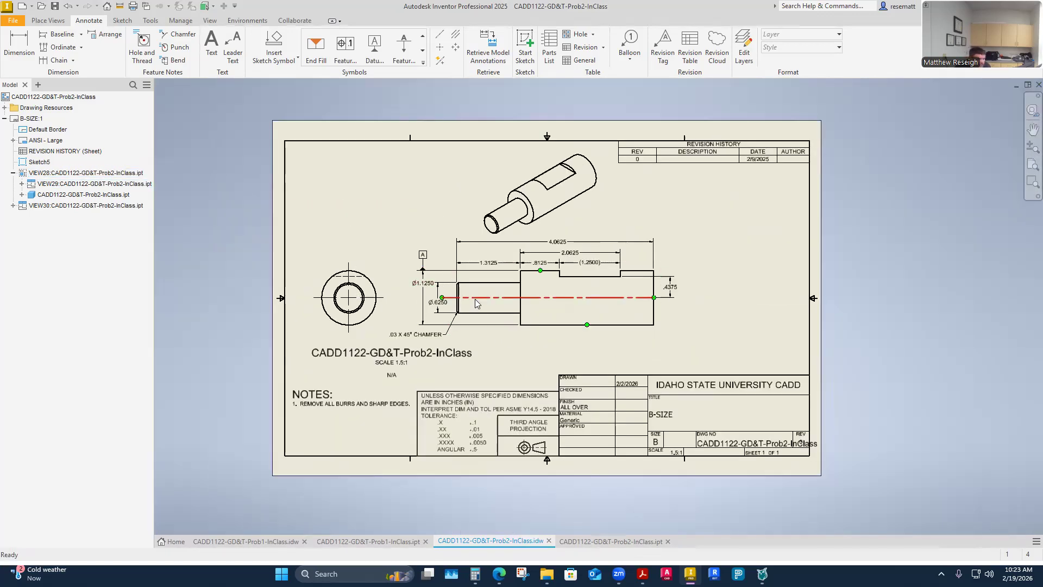
Attach a datum feature symbol labelled B to the vertical shoulder edge and move it below the shaft's outline
scroll(469, 359, "down", 2)
scroll(468, 358, "up", 5)
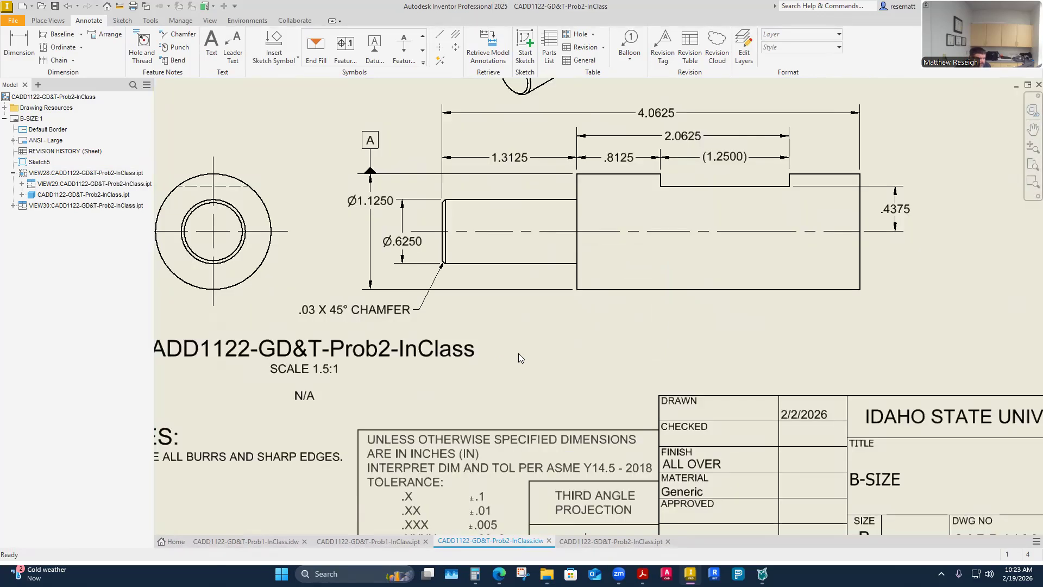
left_click(363, 46)
left_click(579, 281)
left_click(563, 310)
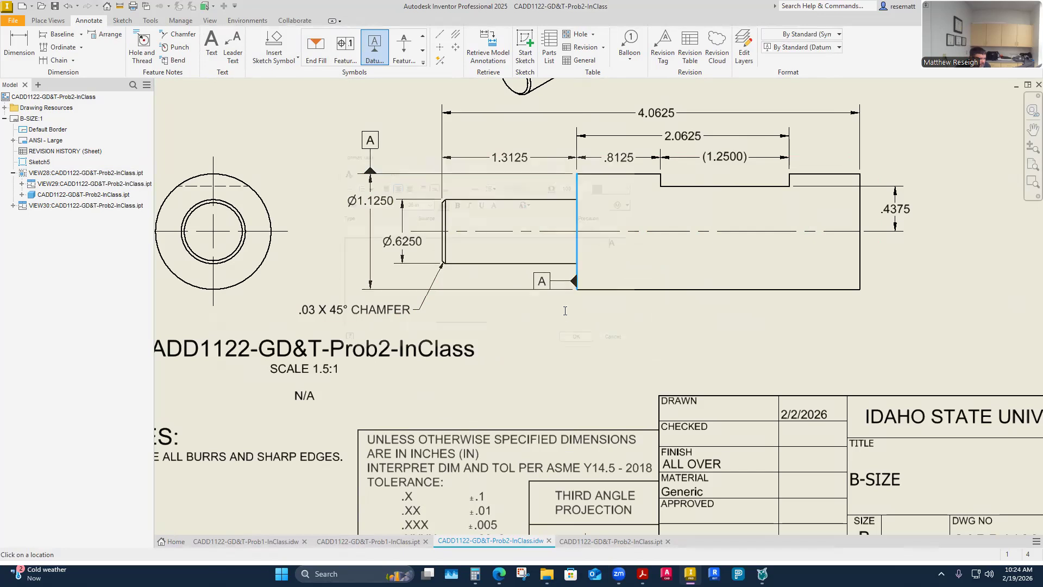
key("BackSpace")
type("B")
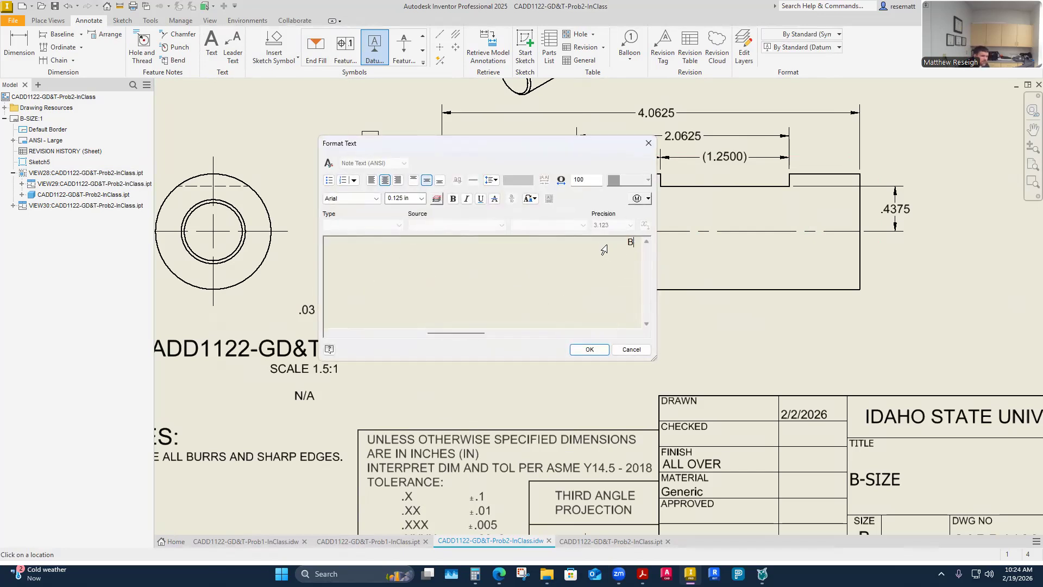
left_click(589, 349)
key("Escape")
left_click_drag(575, 282, 579, 324)
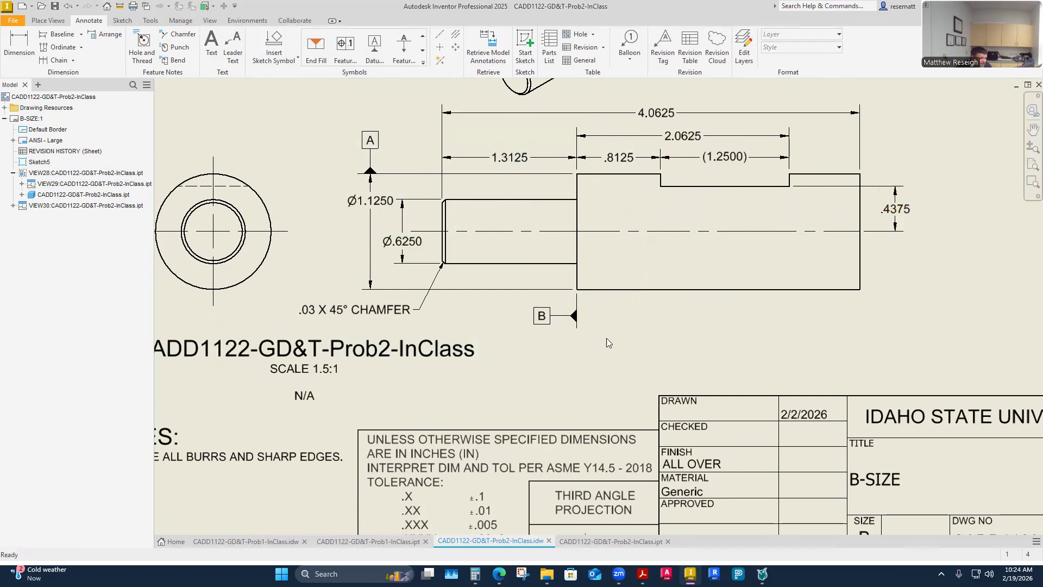
Compare the shaft view with the datums and geometric tolerances in the reference PDF
scroll(598, 337, "down", 5)
scroll(597, 336, "up", 6)
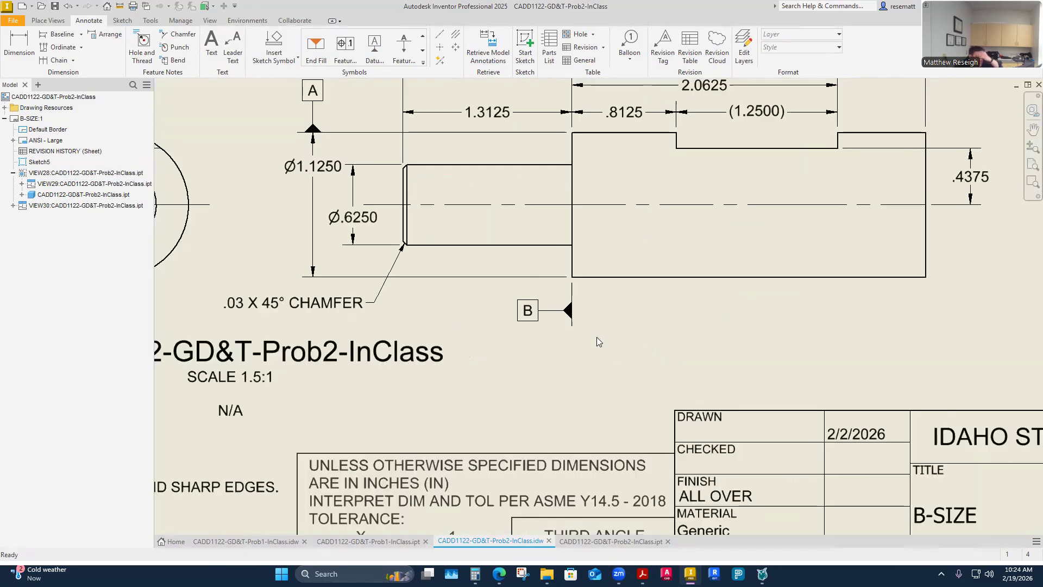
scroll(596, 337, "down", 3)
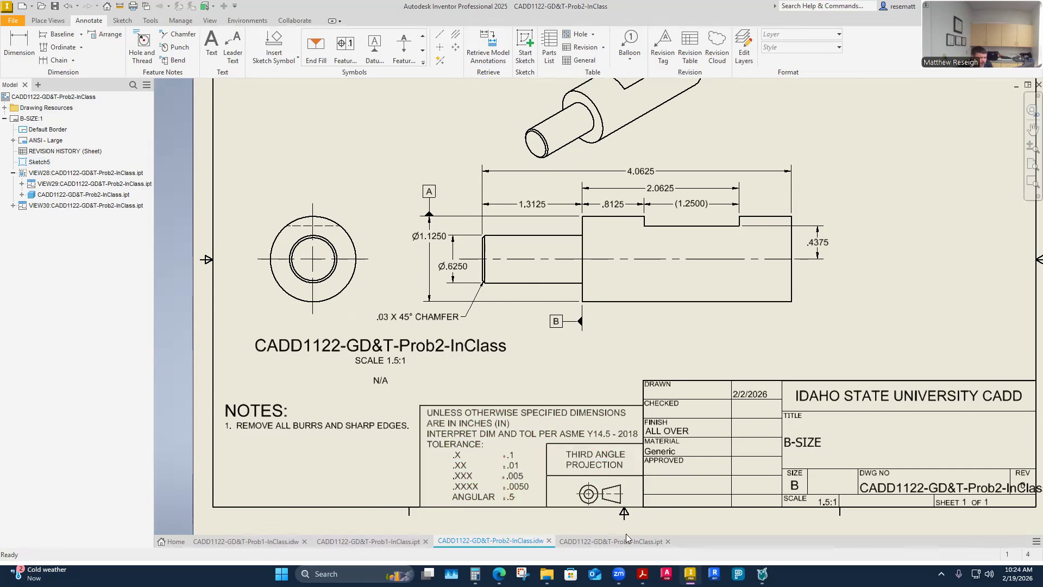
left_click(642, 573)
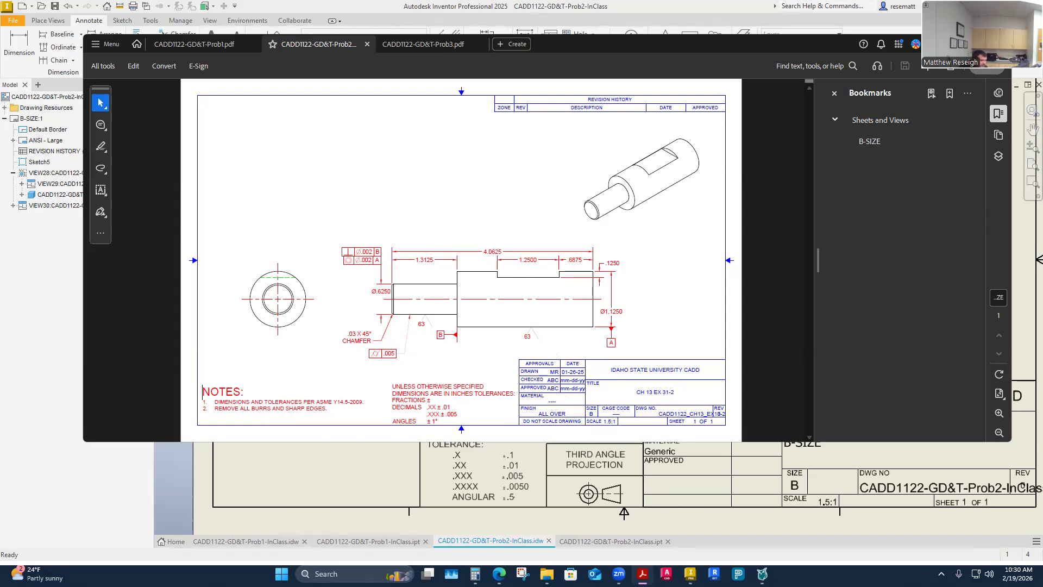
left_click(689, 574)
scroll(642, 447, "up", 2)
scroll(637, 434, "up", 3)
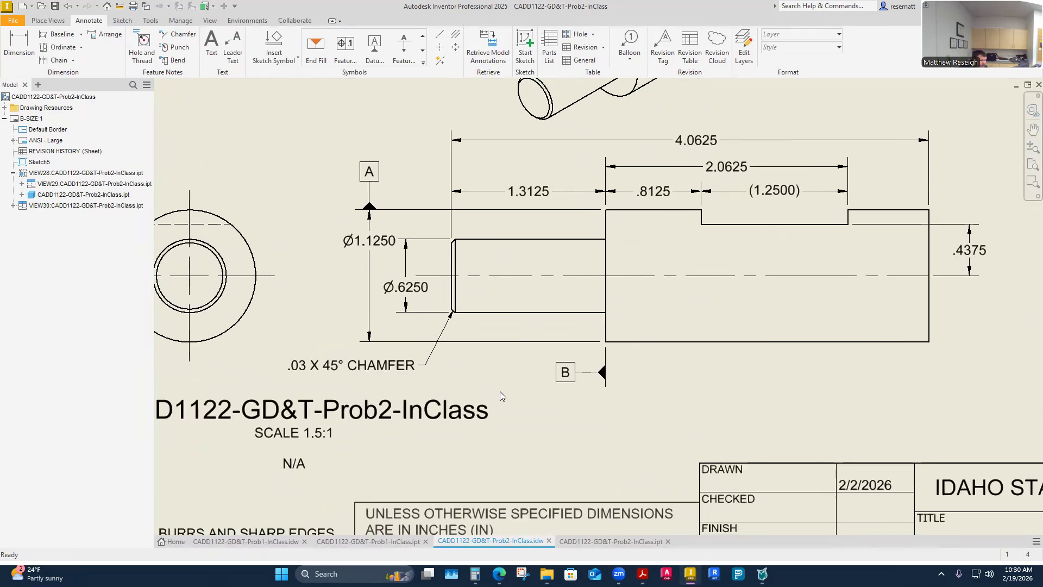
scroll(369, 419, "down", 2)
left_click_drag(399, 403, 394, 420)
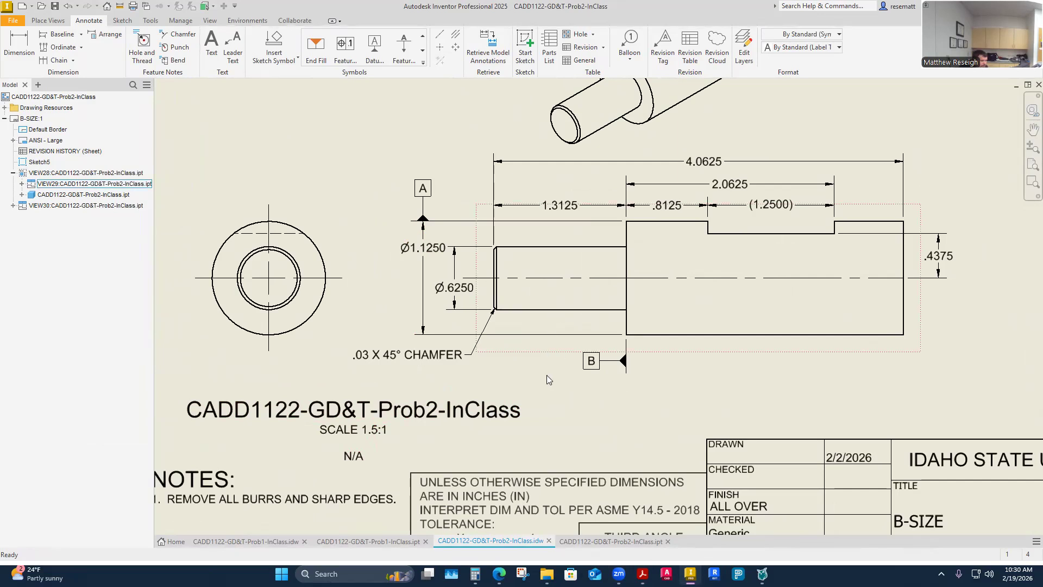
scroll(547, 385, "down", 4)
scroll(621, 379, "up", 5)
scroll(495, 388, "down", 2)
scroll(496, 388, "down", 1)
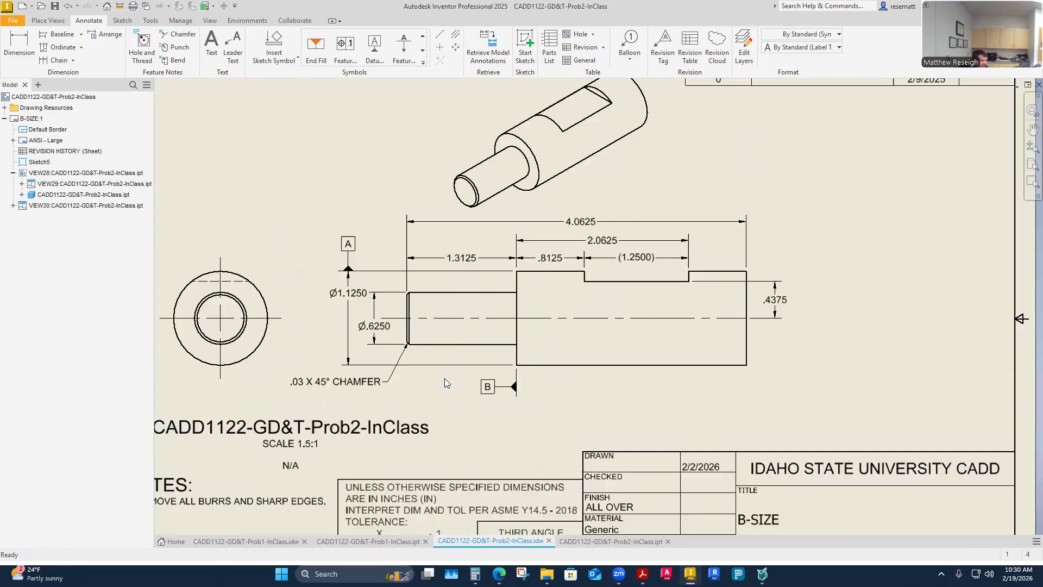
Attach a feature control frame to the lower edge of the shaft's small-diameter section, with its leader ending below the shaft
scroll(444, 378, "up", 4)
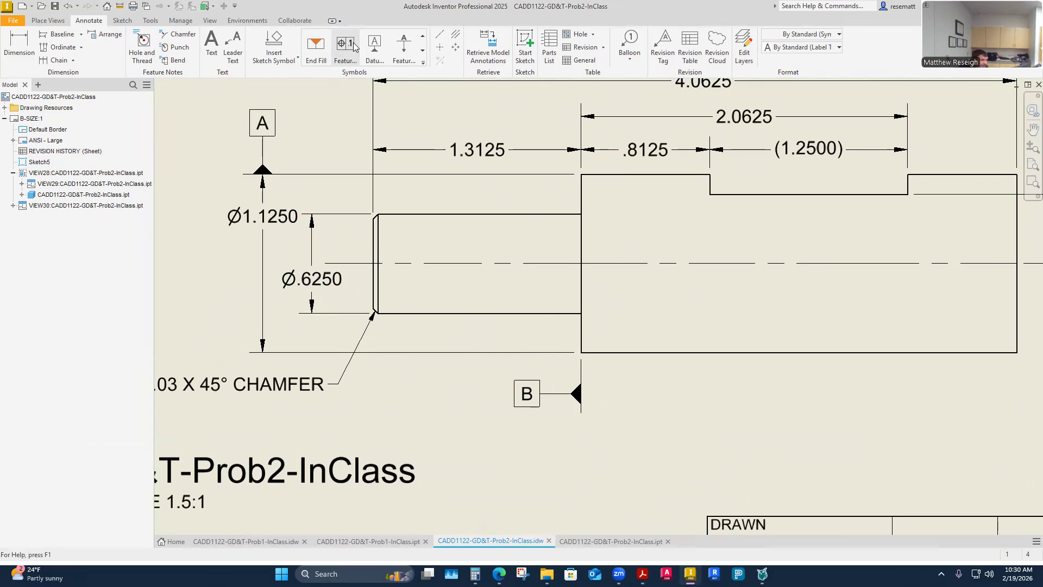
left_click(423, 50)
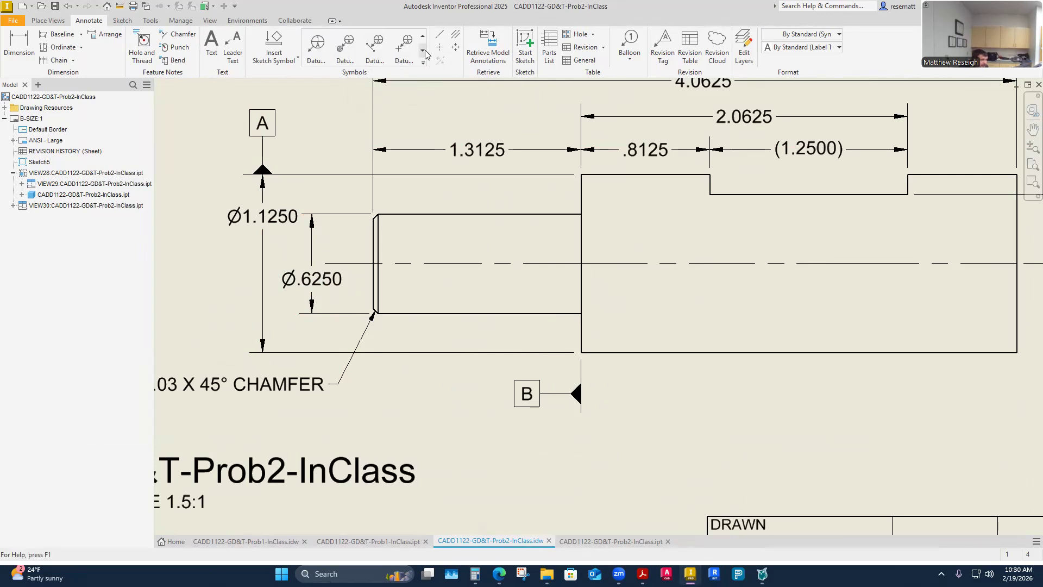
left_click(424, 37)
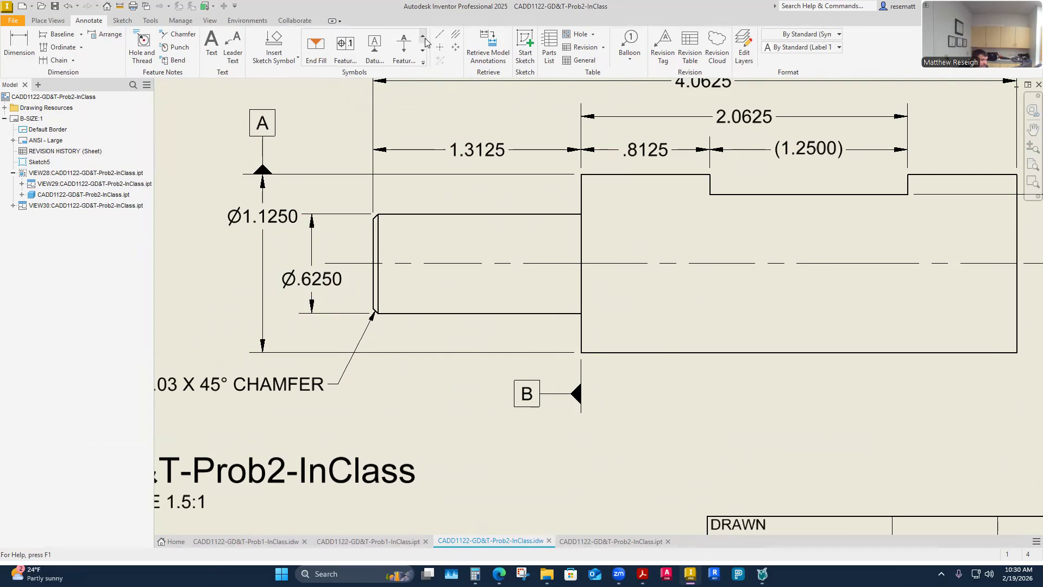
left_click(343, 49)
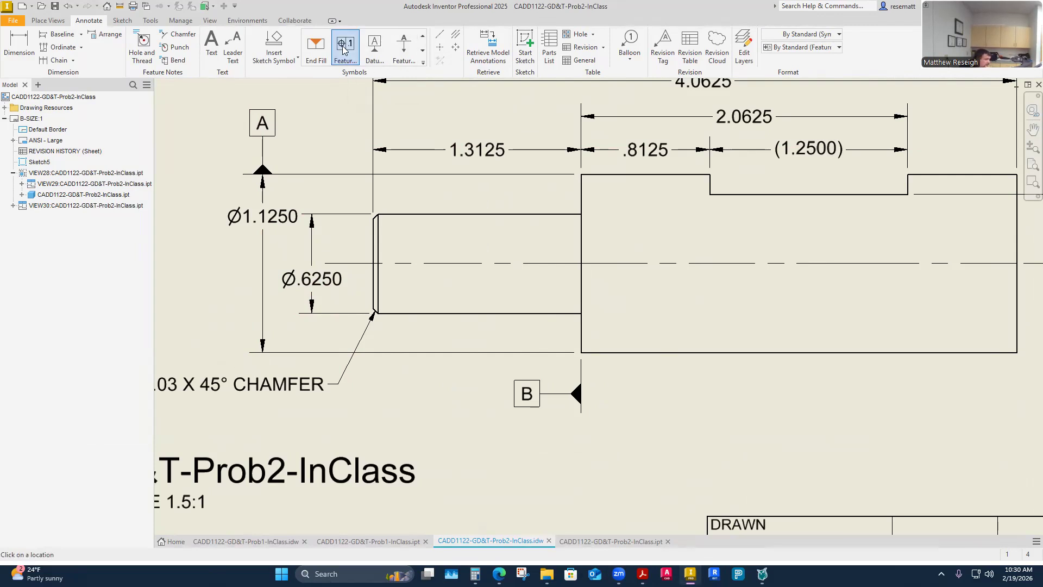
left_click(467, 313)
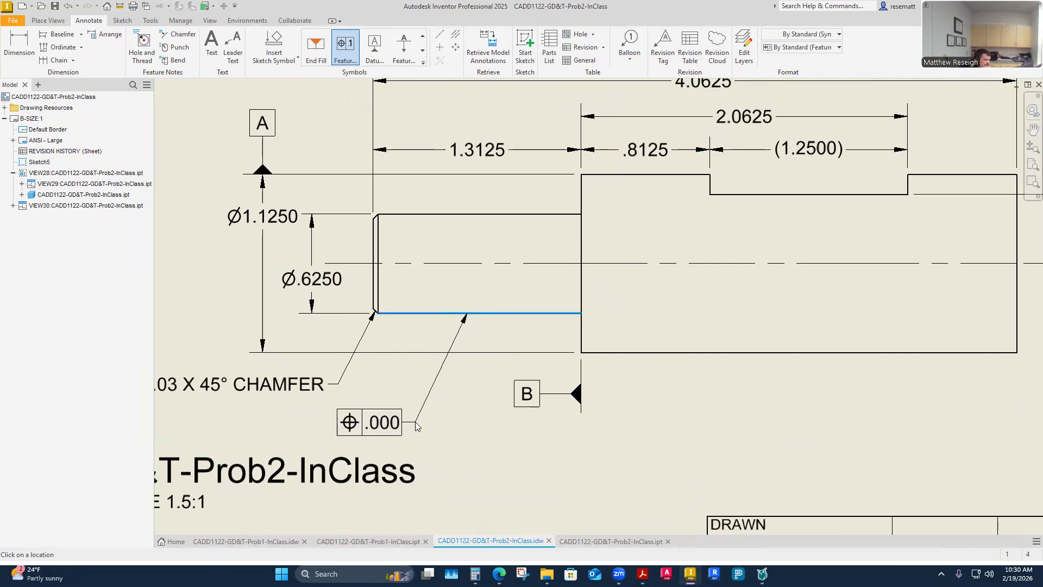
double_click(415, 422)
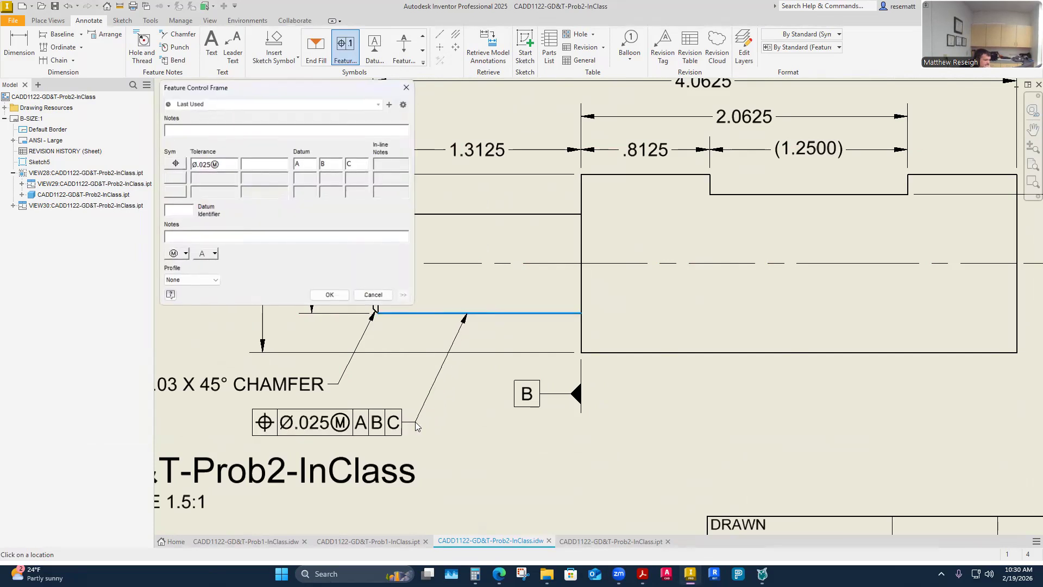
Set the feature control frame to No Preset with the cylindricity symbol and a tolerance of .010
left_click(379, 105)
left_click(209, 120)
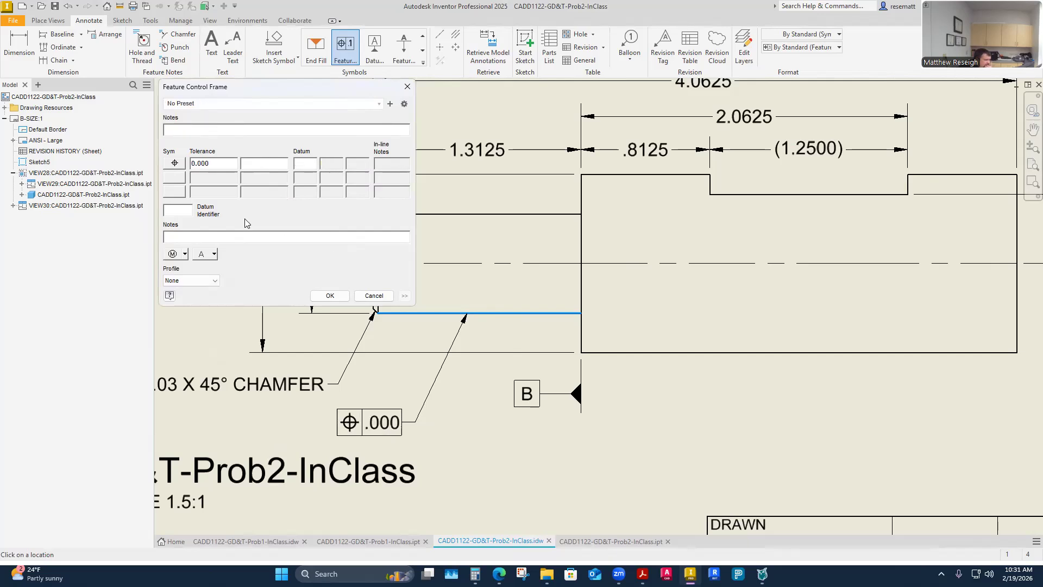
left_click(178, 164)
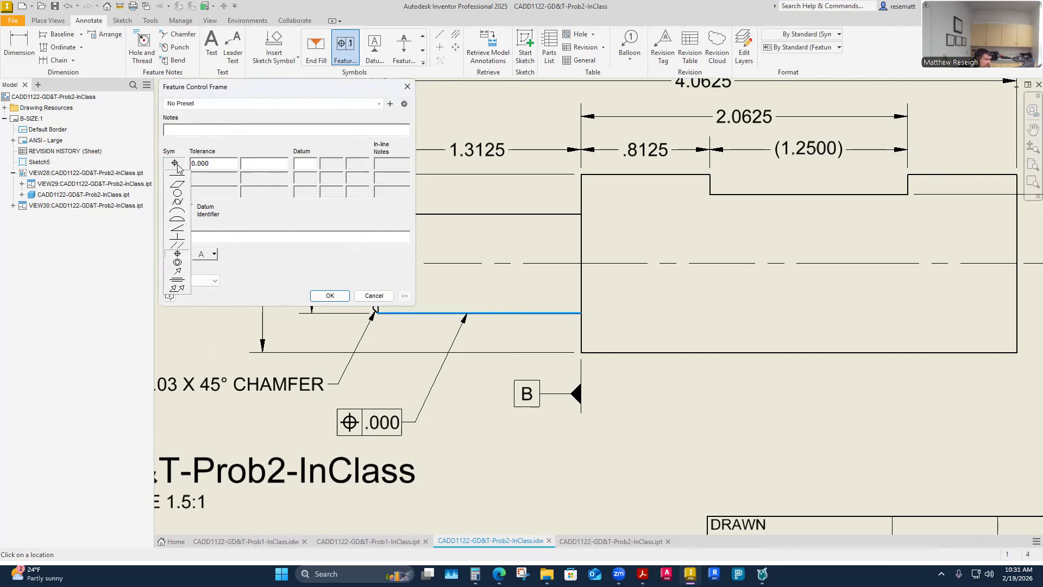
left_click(178, 203)
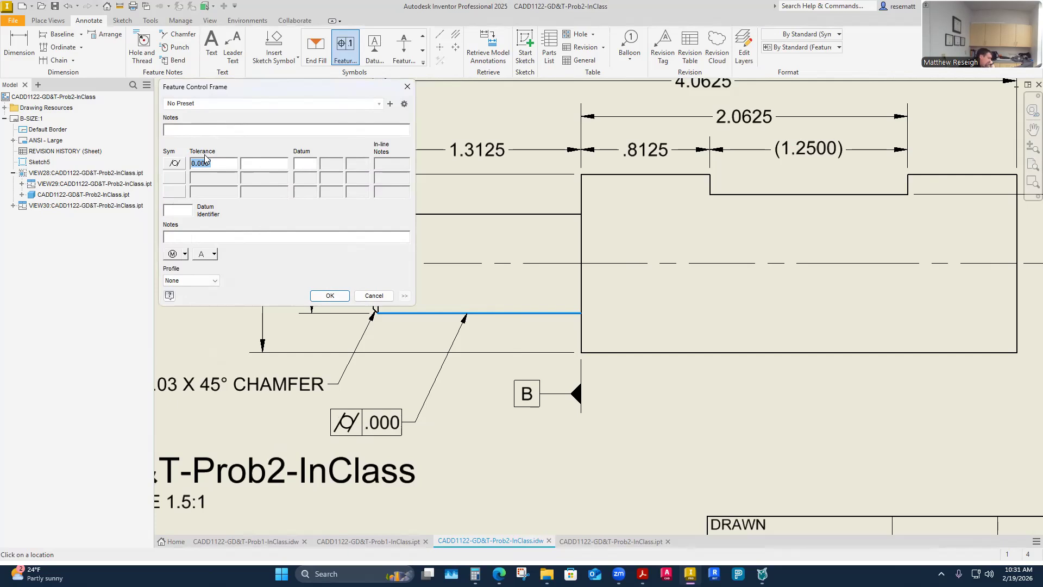
type(".010")
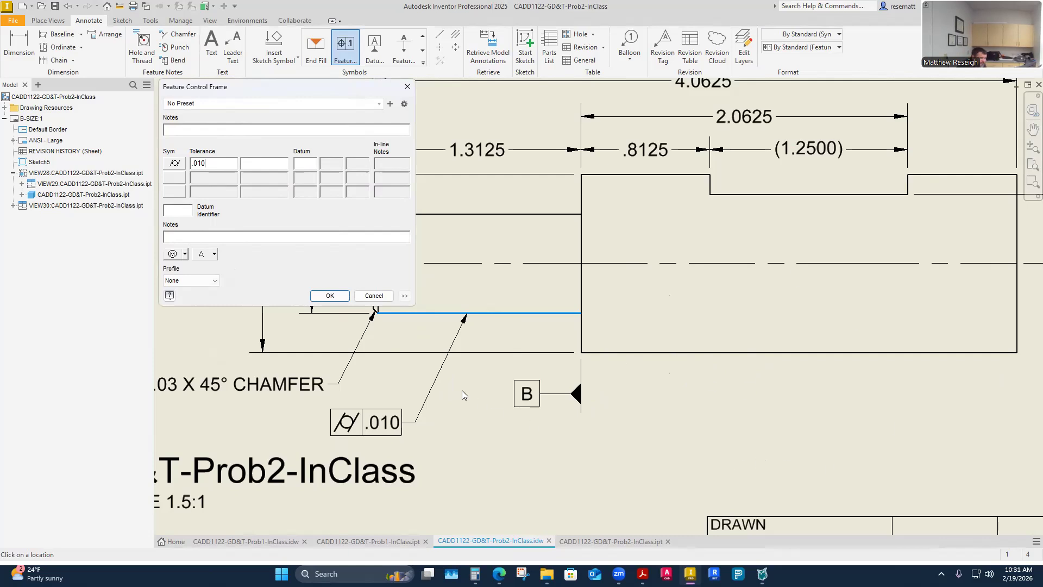
left_click(336, 298)
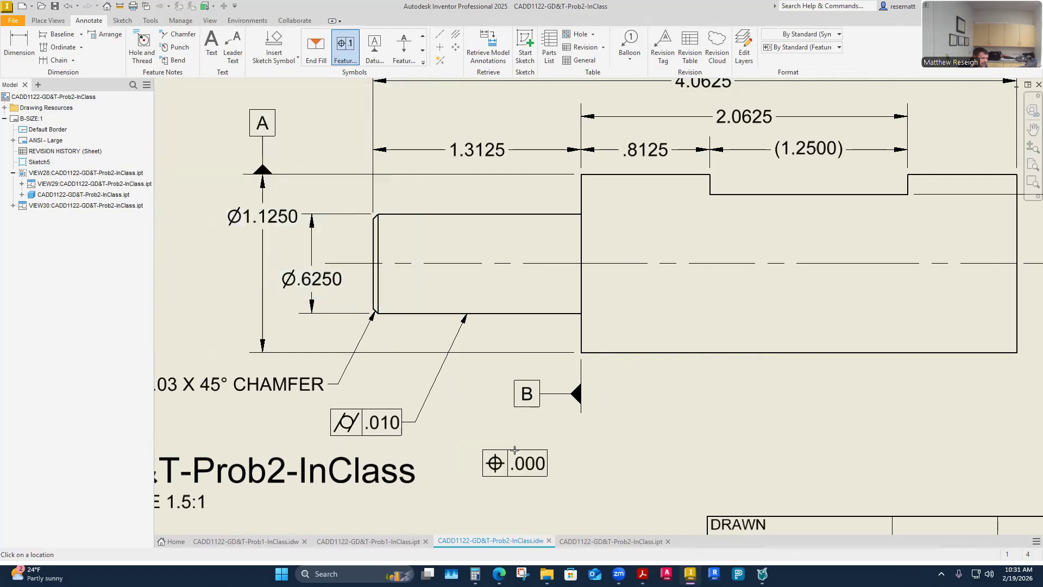
key("Escape")
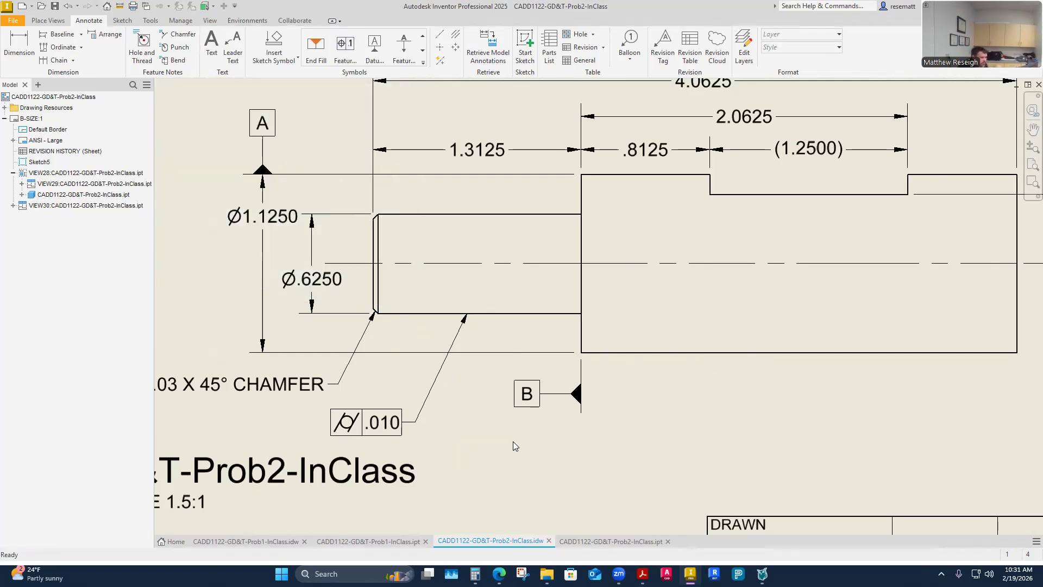
Reposition the cylindricity frame's leader bend closer beneath its attachment point on the small-diameter section
left_click_drag(416, 422, 438, 413)
scroll(437, 425, "down", 3)
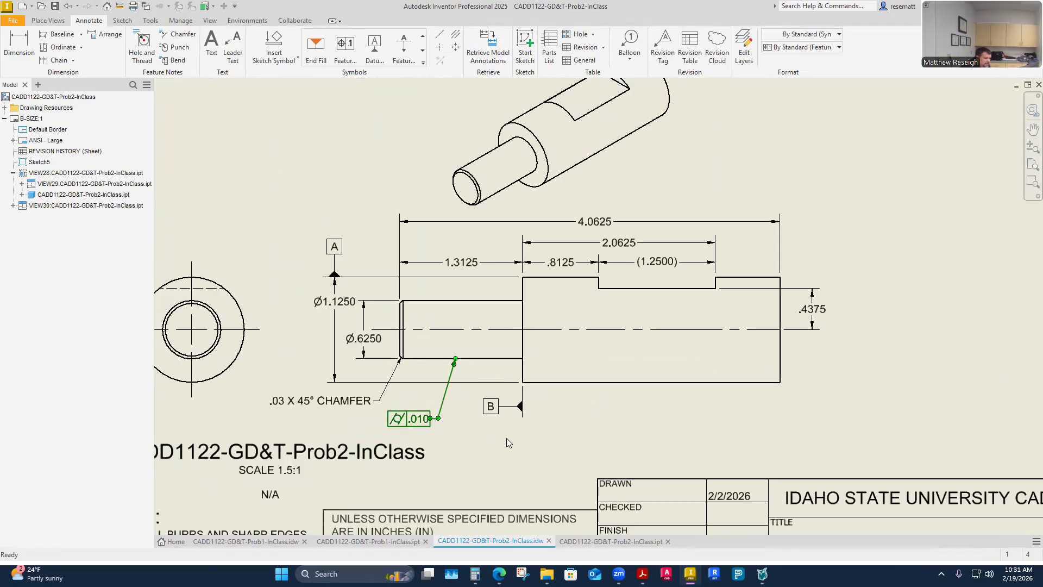
left_click(506, 438)
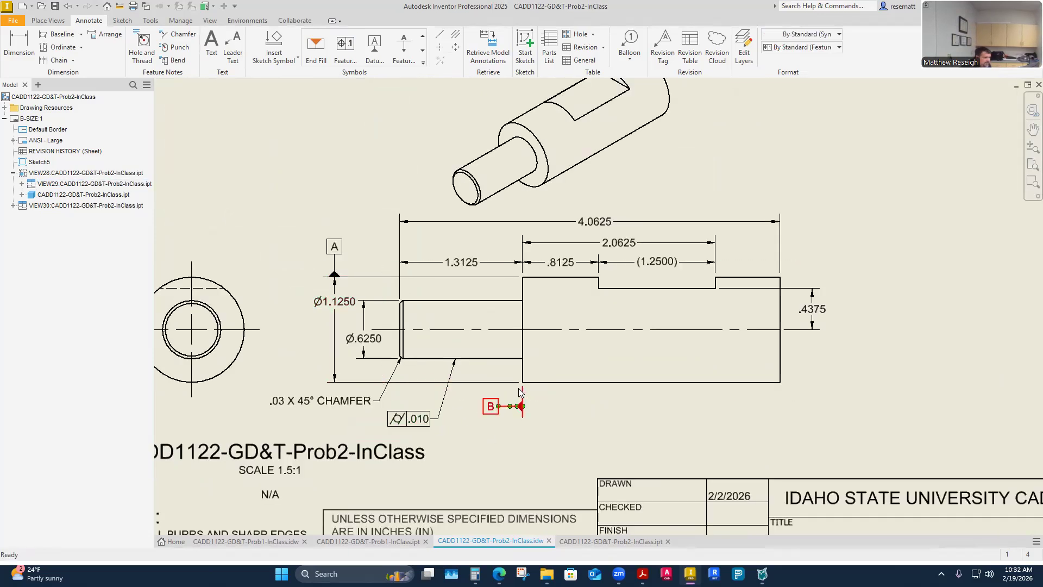
Try to attach a surface texture symbol with No Preset to the lower edge of the small-diameter section, pointing downward
scroll(519, 391, "up", 4)
scroll(494, 354, "down", 2)
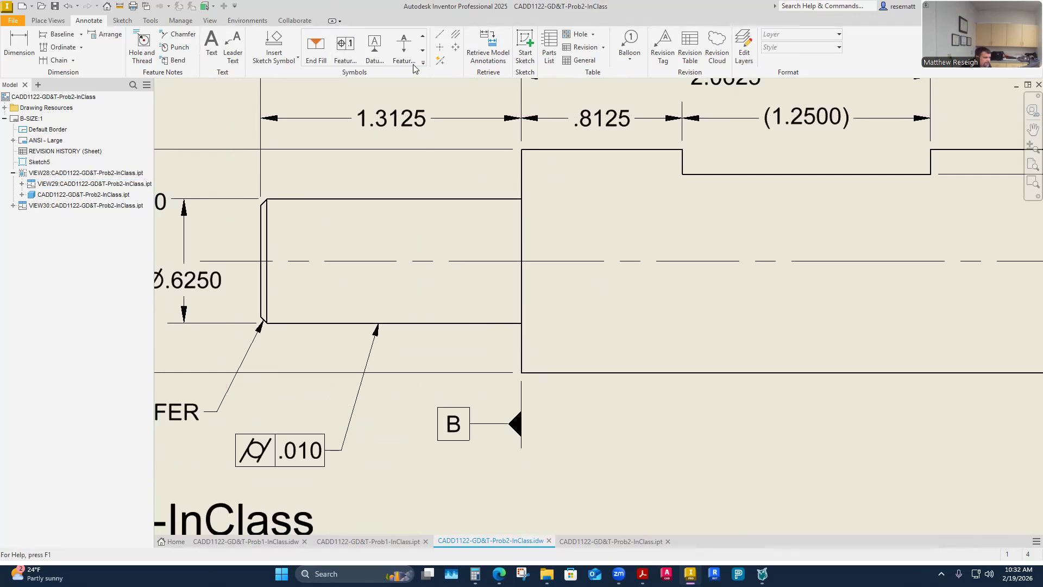
left_click(422, 37)
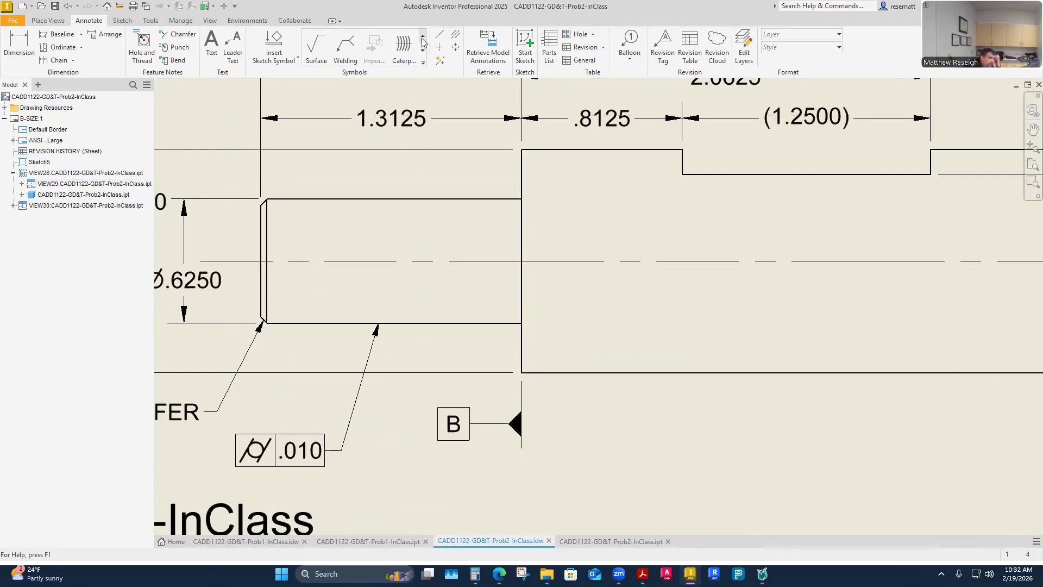
left_click(320, 53)
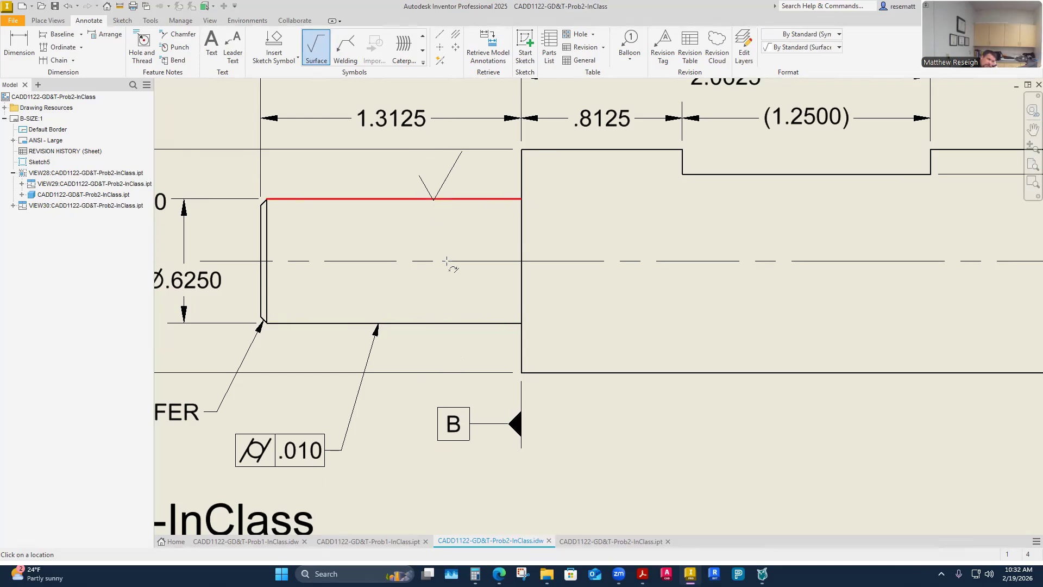
double_click(445, 324)
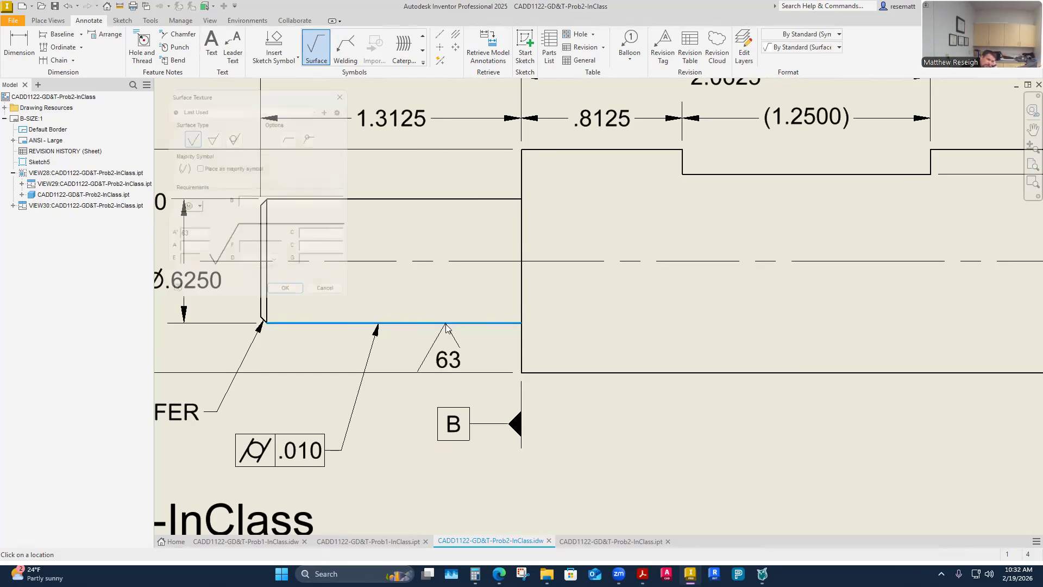
left_click(188, 103)
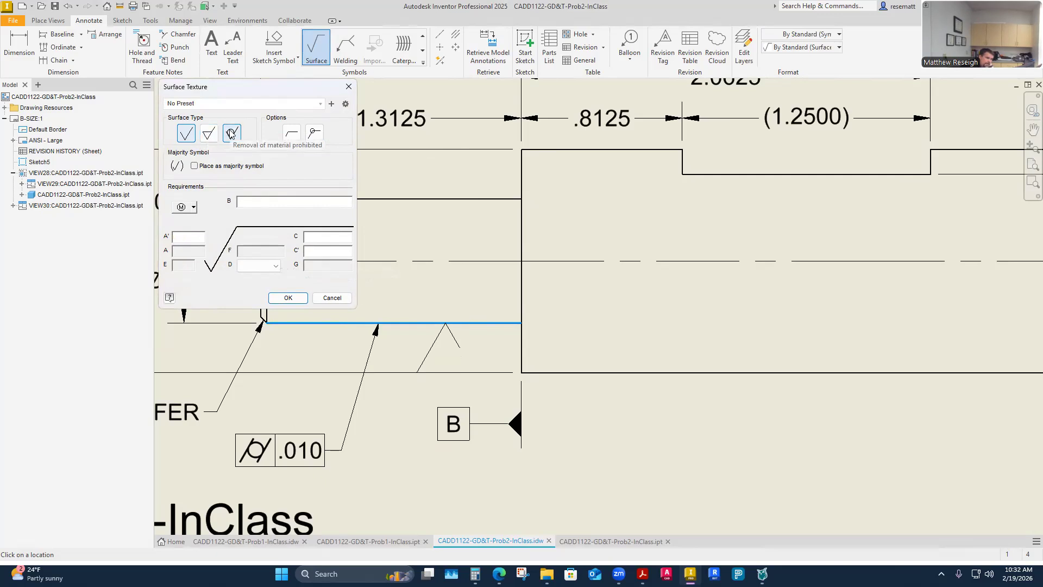
Examine the insertable symbols and the lay direction options for requirement D of the surface texture symbol
left_click(193, 209)
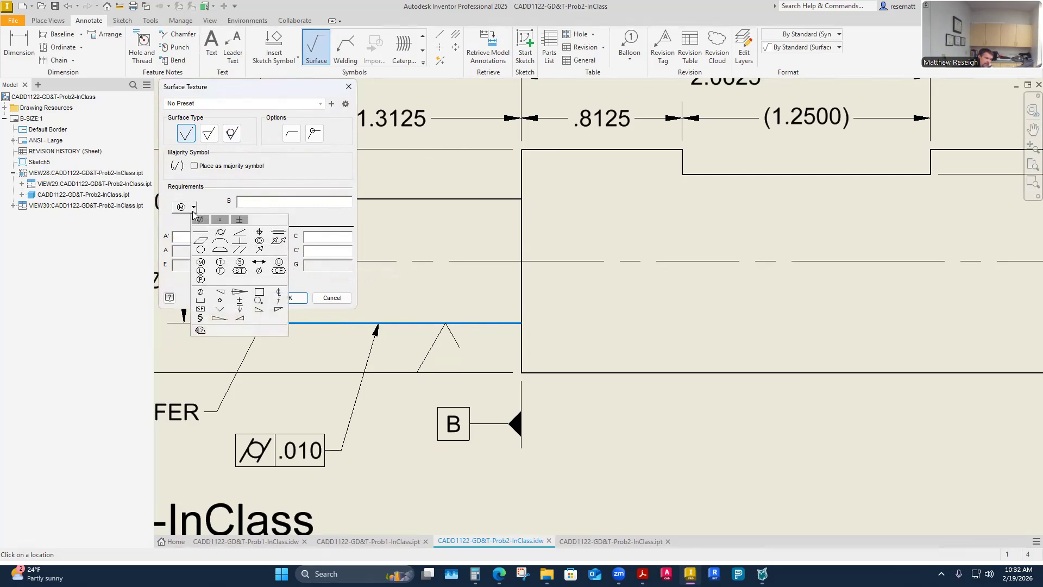
left_click(194, 211)
left_click(214, 198)
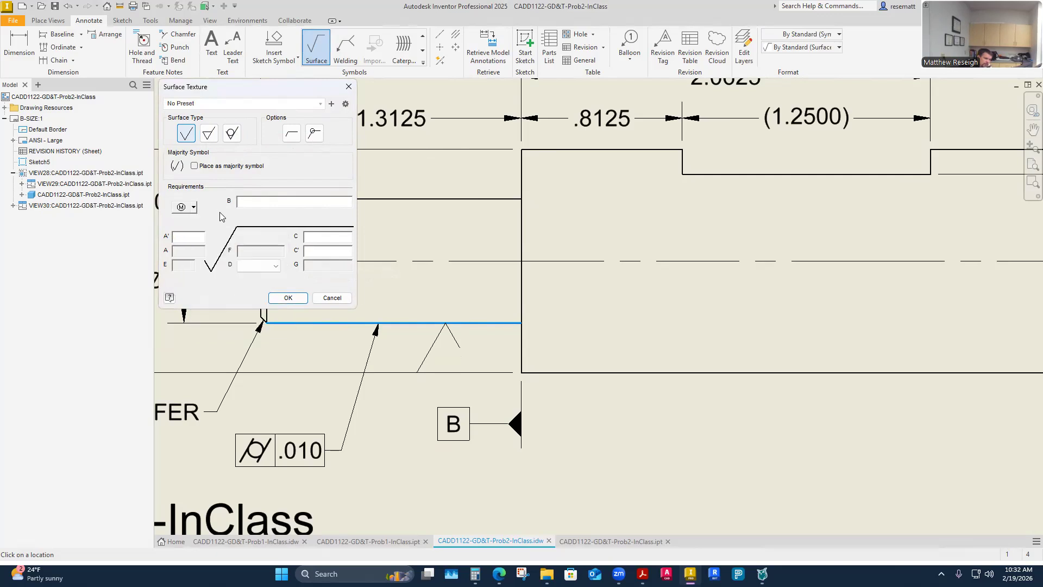
left_click(277, 266)
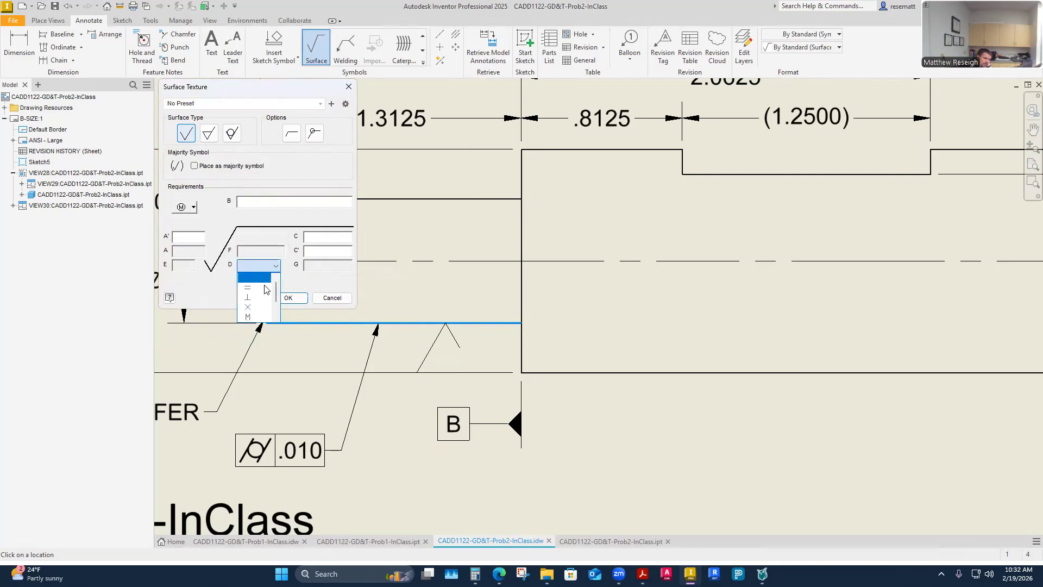
scroll(259, 300, "down", 1)
scroll(258, 302, "up", 1)
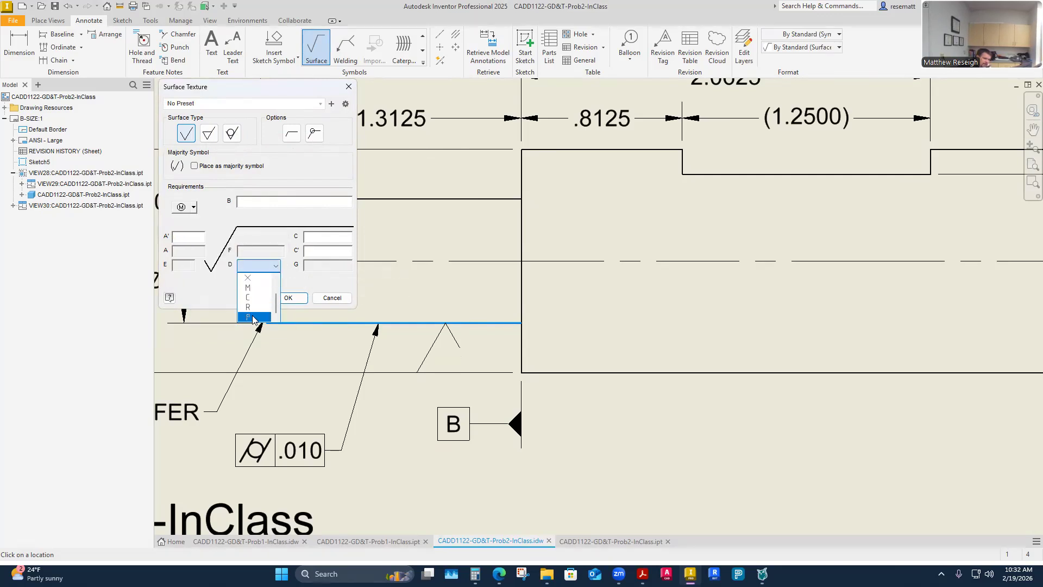
scroll(252, 303, "down", 3)
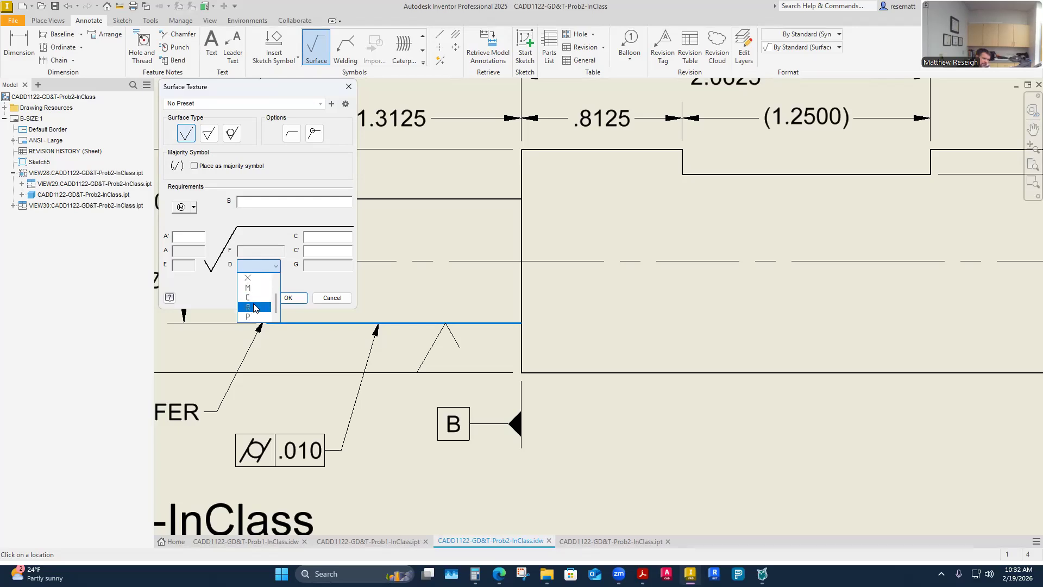
scroll(255, 310, "up", 3)
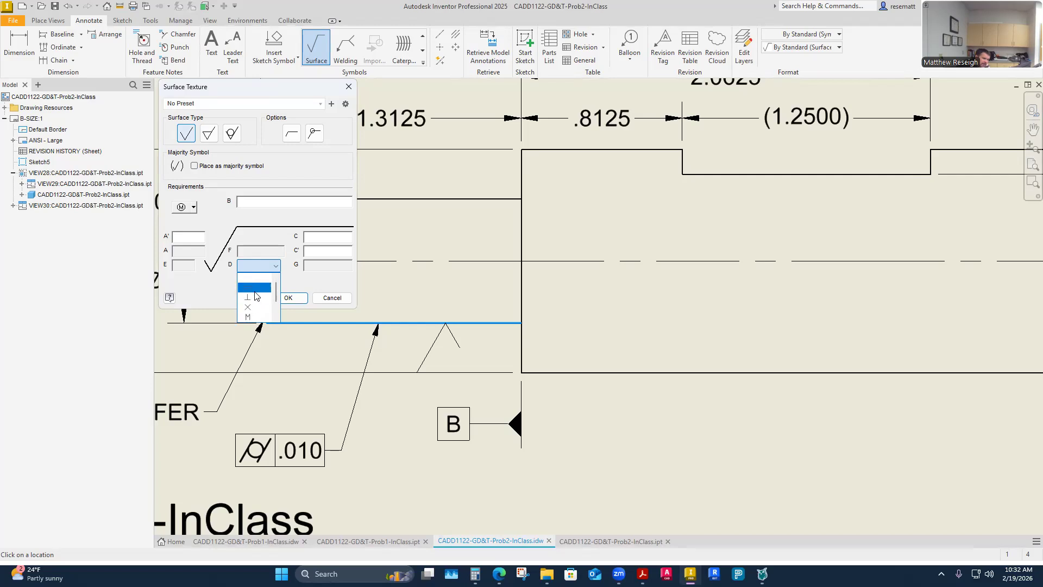
scroll(255, 302, "down", 3)
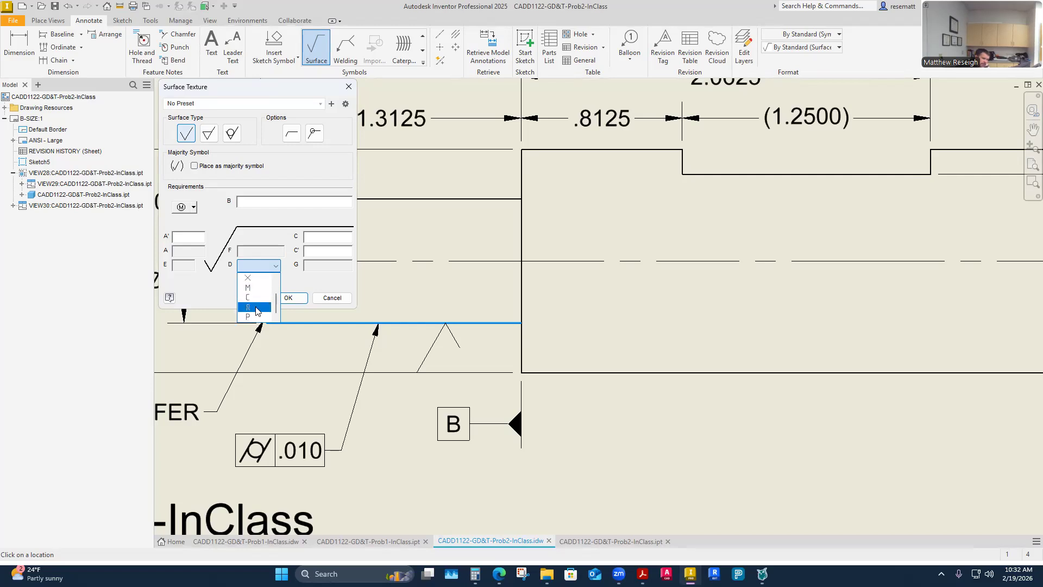
scroll(260, 287, "up", 3)
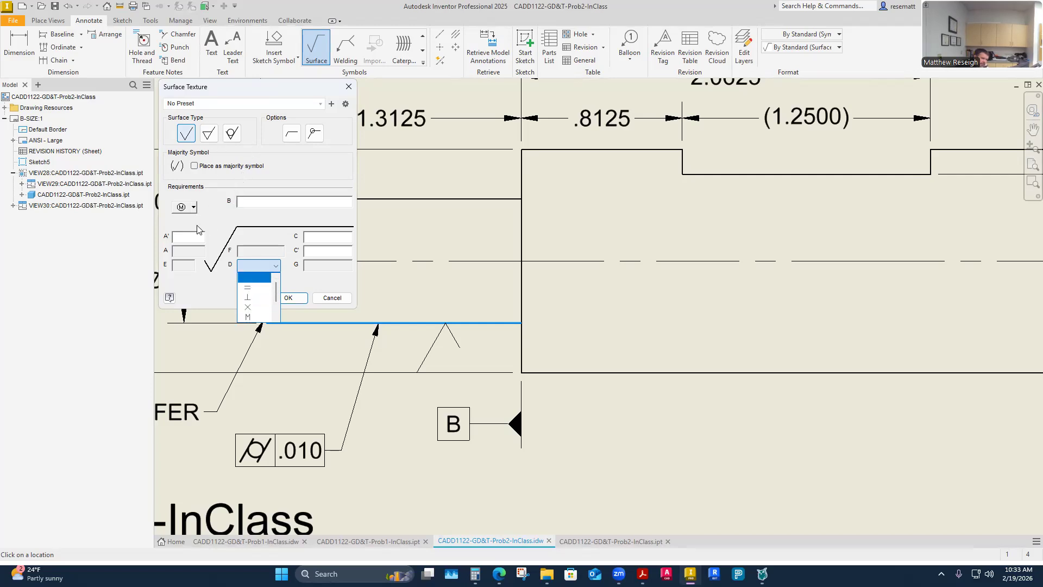
Try 63 as requirement A' of the surface texture symbol and undo the symbol's placement
left_click(181, 238)
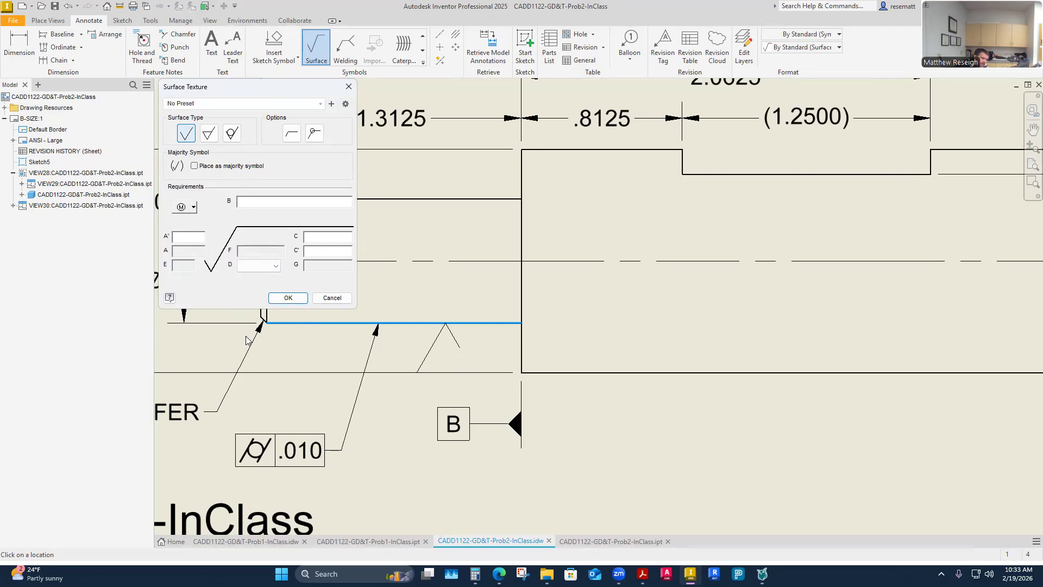
type("63")
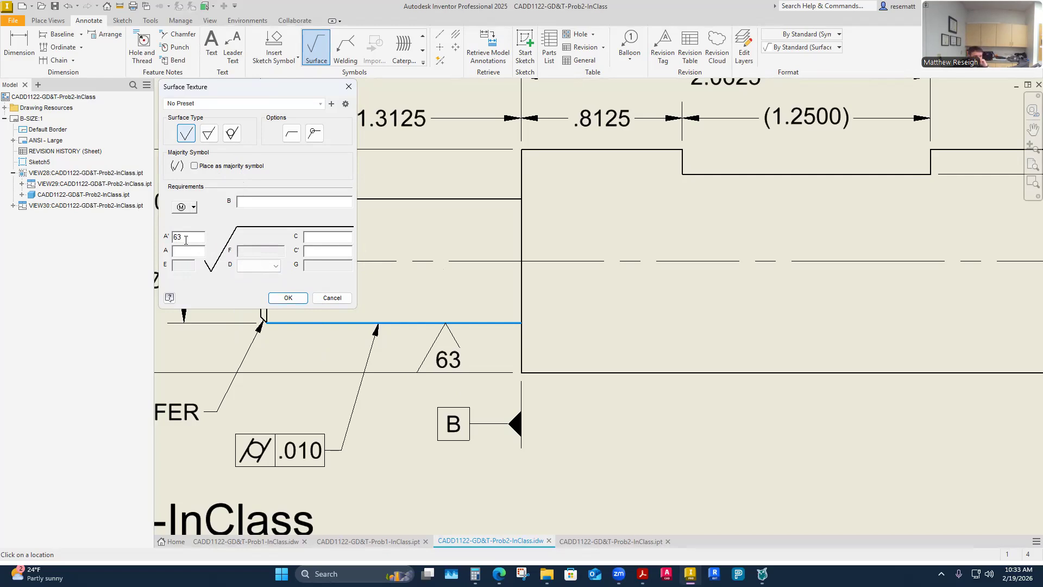
left_click(332, 298)
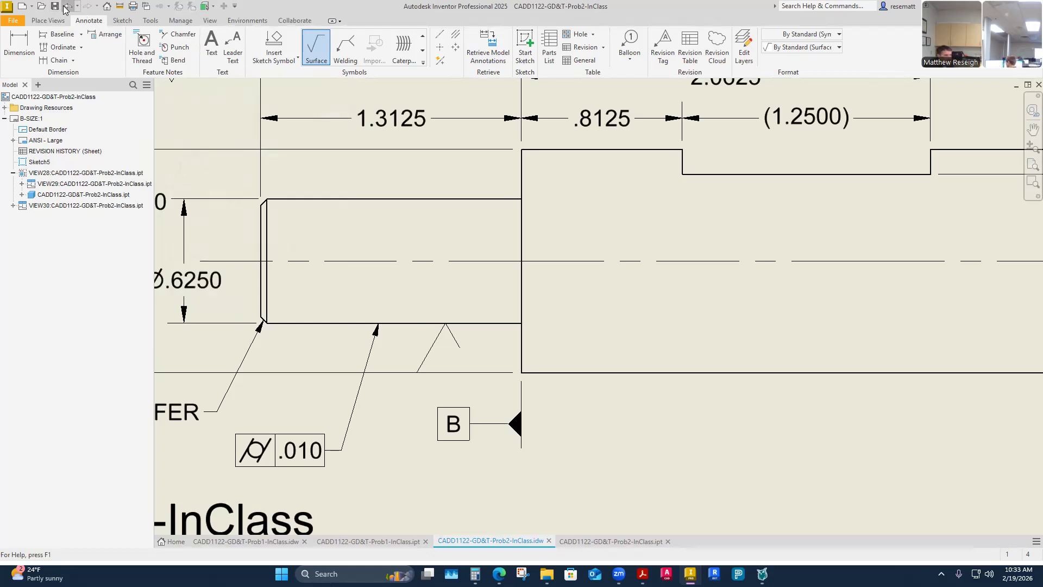
key("Escape")
Place a surface texture symbol on the lower edge of the small-diameter section, standing upright inside the outline
left_click(316, 48)
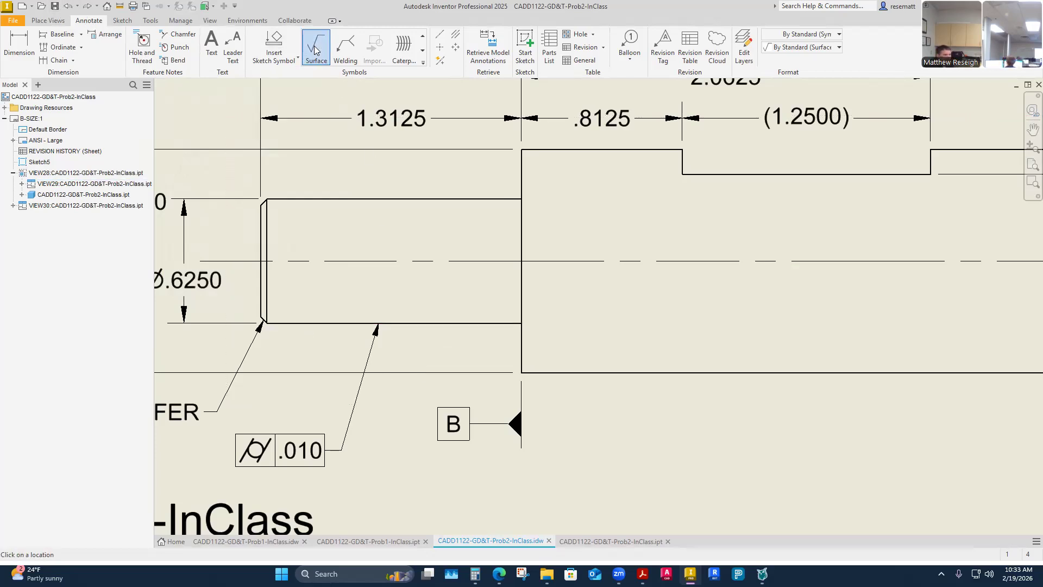
left_click(440, 322)
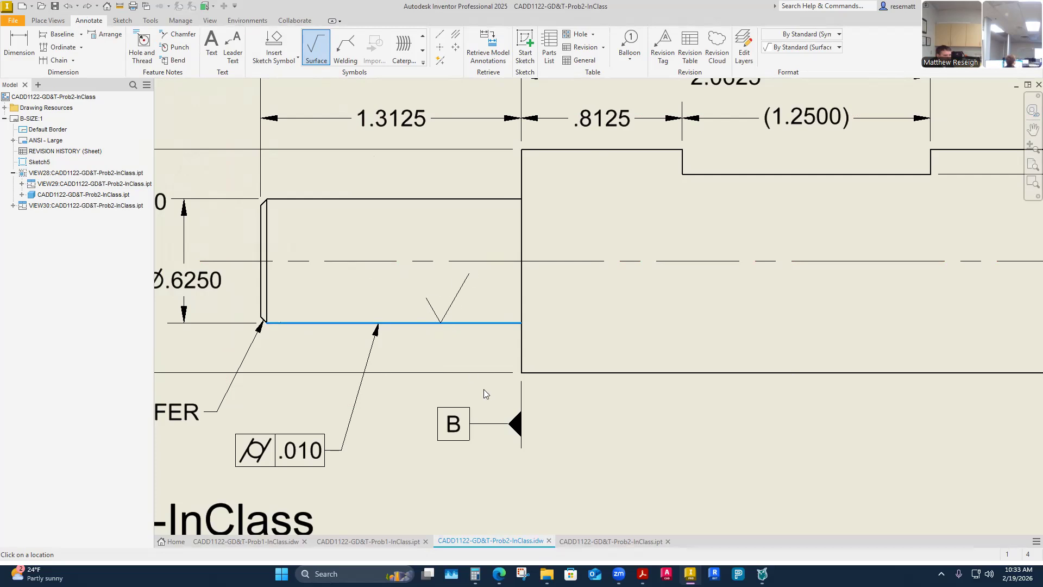
key("Return")
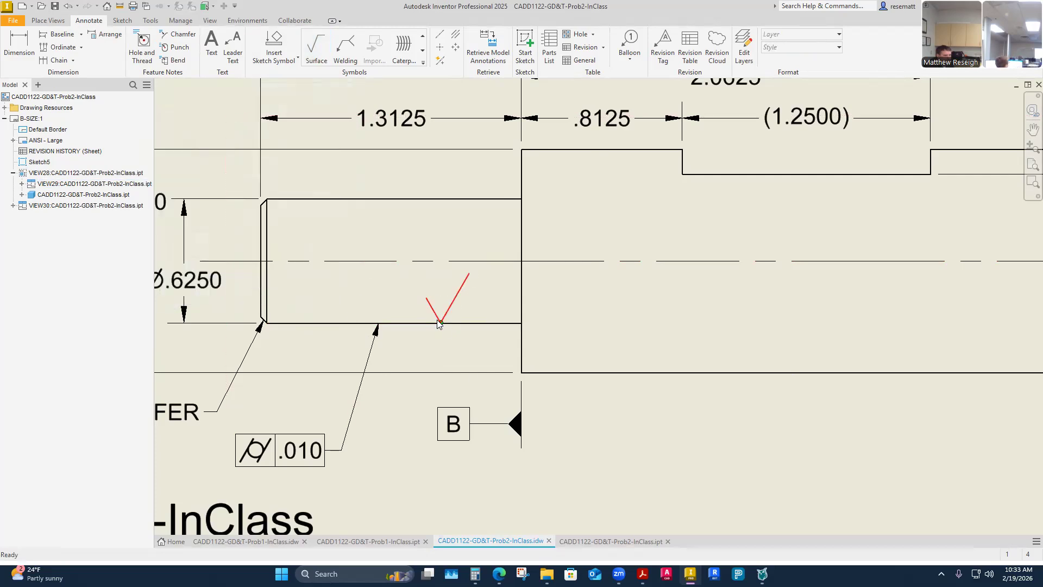
Flip the small-diameter section's surface texture symbol to below the lower edge and set its requirement A' to 63
mouse_move(439, 323)
left_mouse_down()
mouse_move(441, 338)
mouse_move(429, 315)
mouse_move(441, 337)
mouse_move(418, 378)
mouse_move(412, 437)
mouse_move(516, 389)
mouse_move(411, 458)
mouse_move(445, 326)
left_mouse_up()
left_click(416, 445)
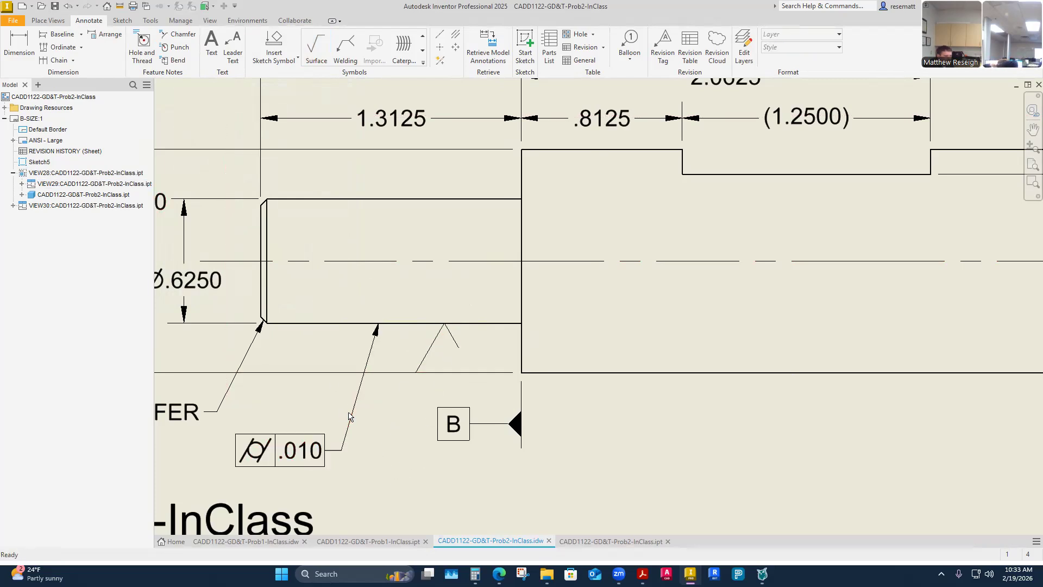
scroll(395, 396, "down", 5)
scroll(409, 397, "up", 4)
scroll(408, 396, "down", 3)
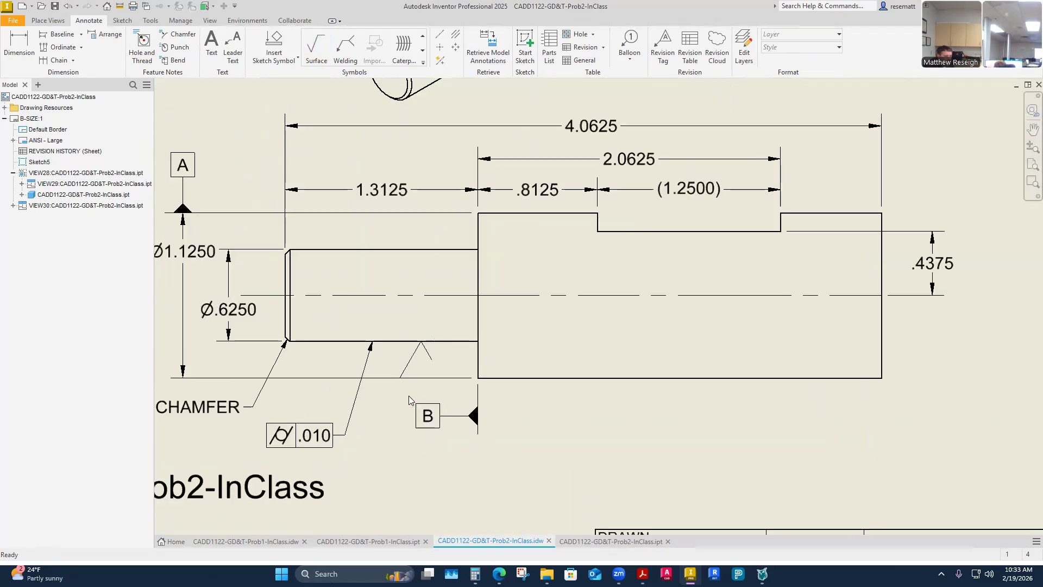
scroll(412, 385, "up", 5)
double_click(418, 316)
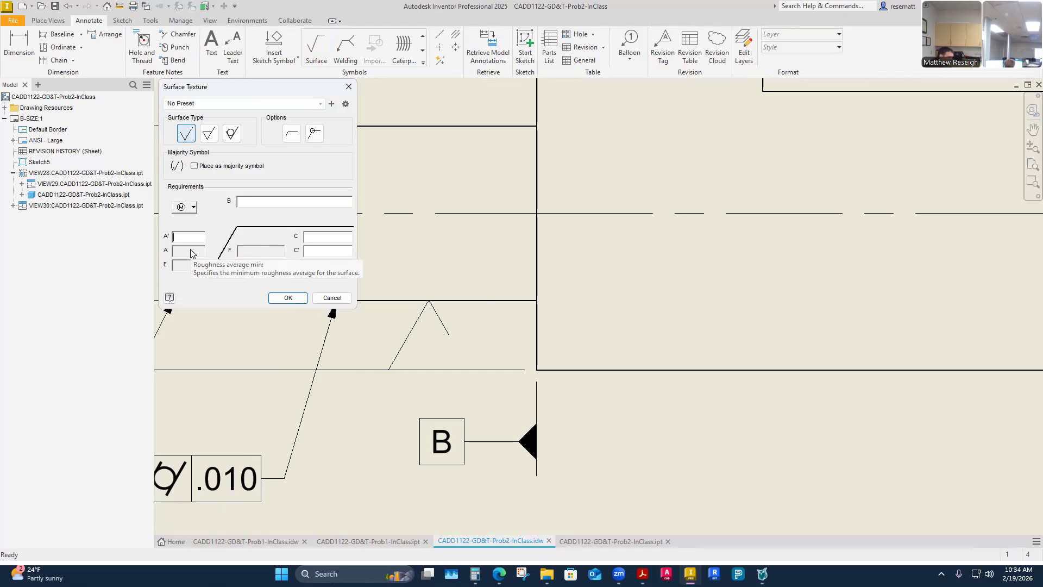
type("63")
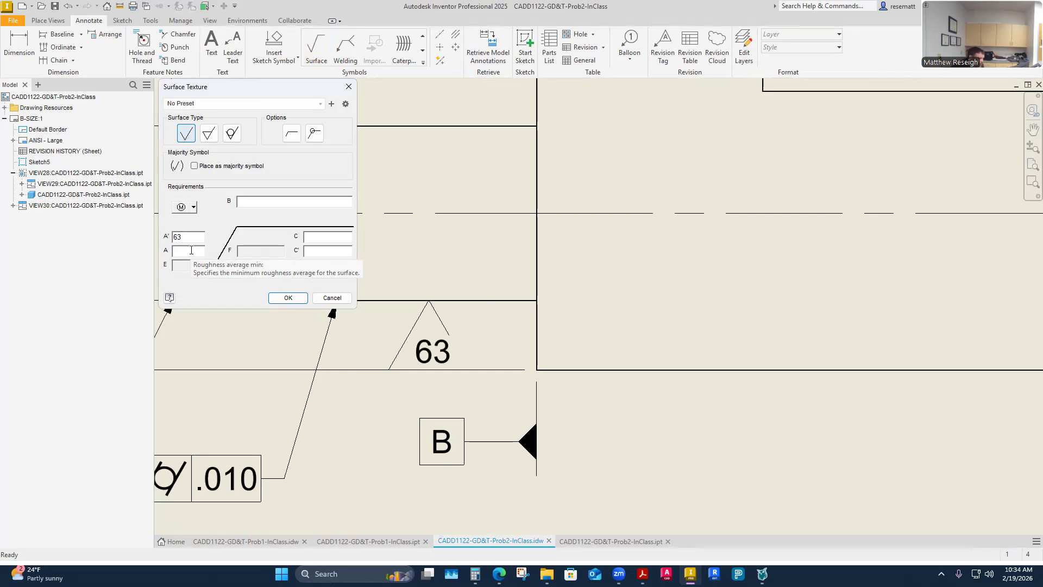
left_click(294, 302)
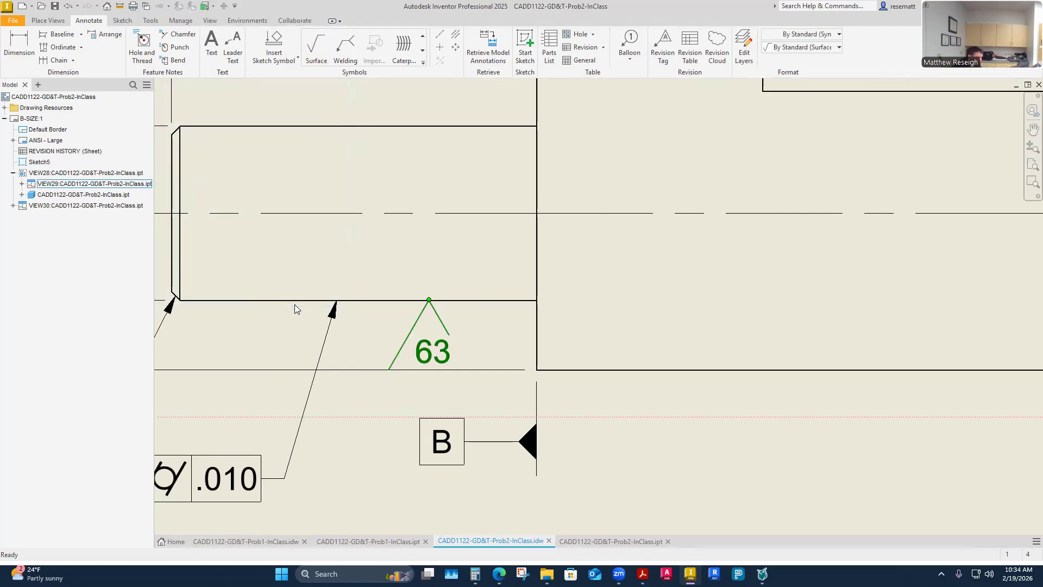
left_click(338, 326)
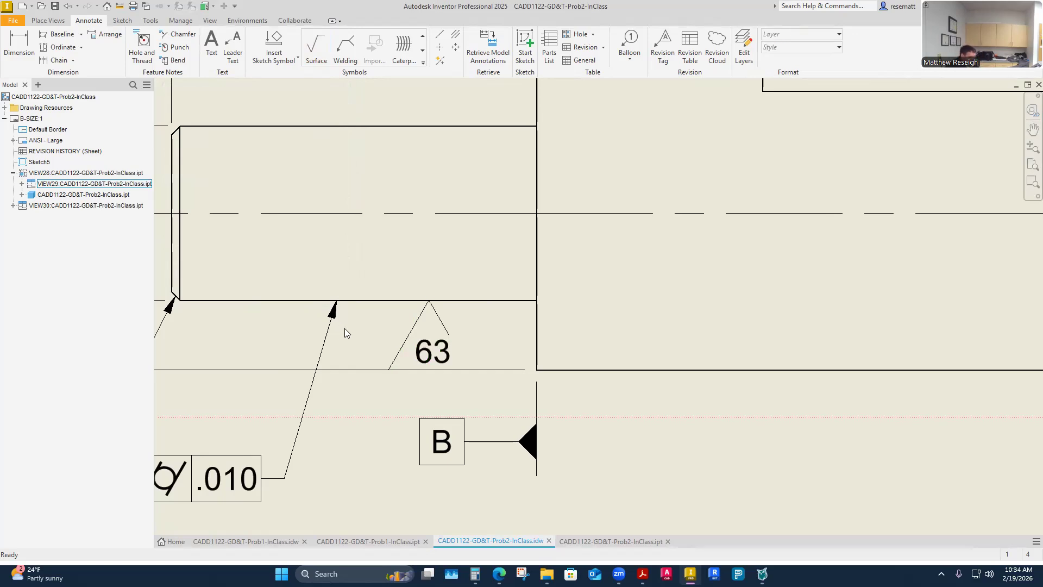
Place a second surface texture symbol on the lower edge of the large-diameter section, outside the outline
scroll(344, 328, "up", 4)
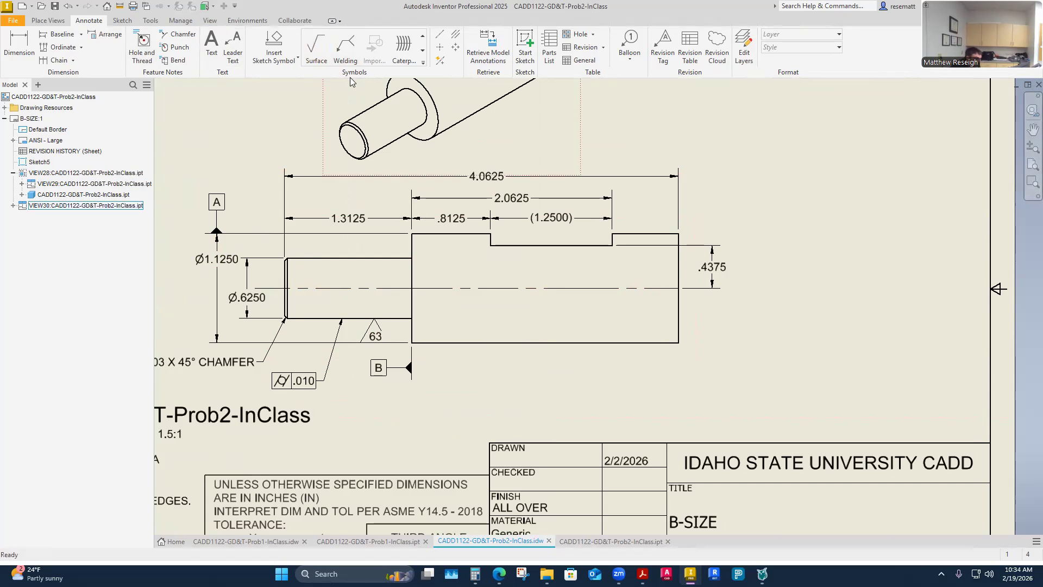
left_click(317, 49)
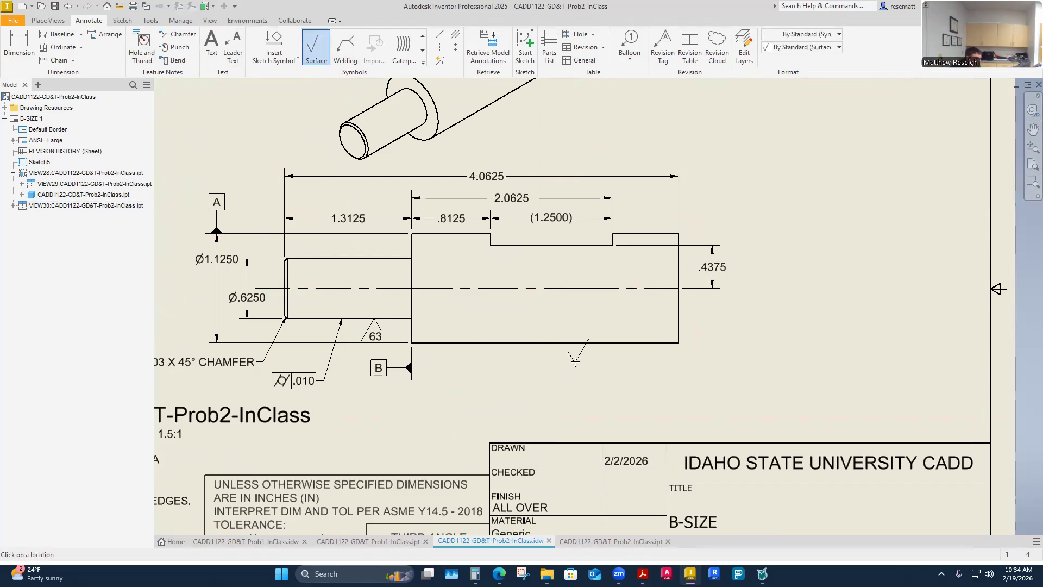
left_click(545, 344)
key("Escape")
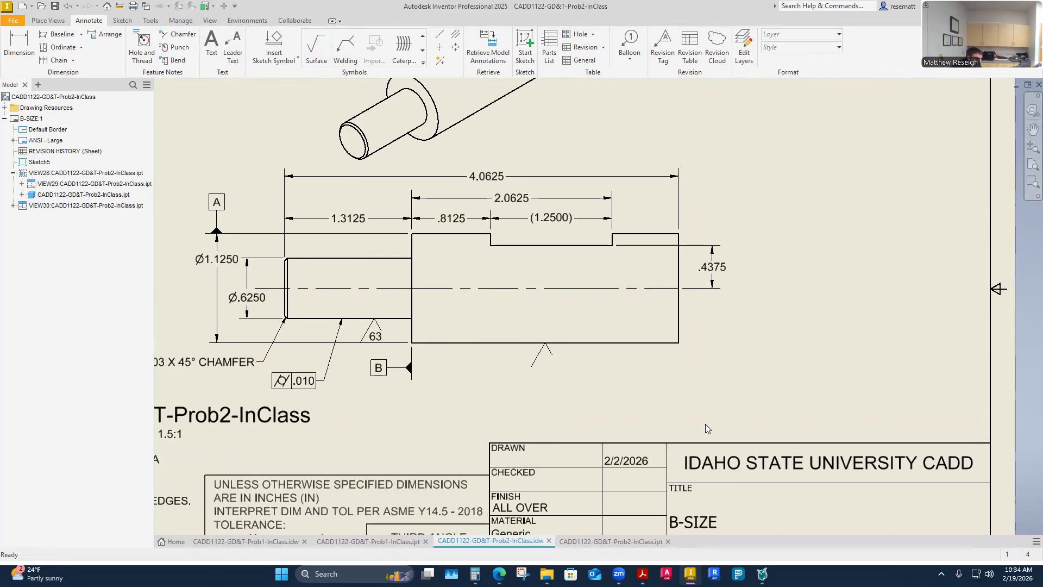
Set requirement A' of the large-diameter section's surface texture symbol to 63
scroll(564, 362, "down", 5)
scroll(564, 361, "up", 5)
double_click(546, 354)
left_click(193, 237)
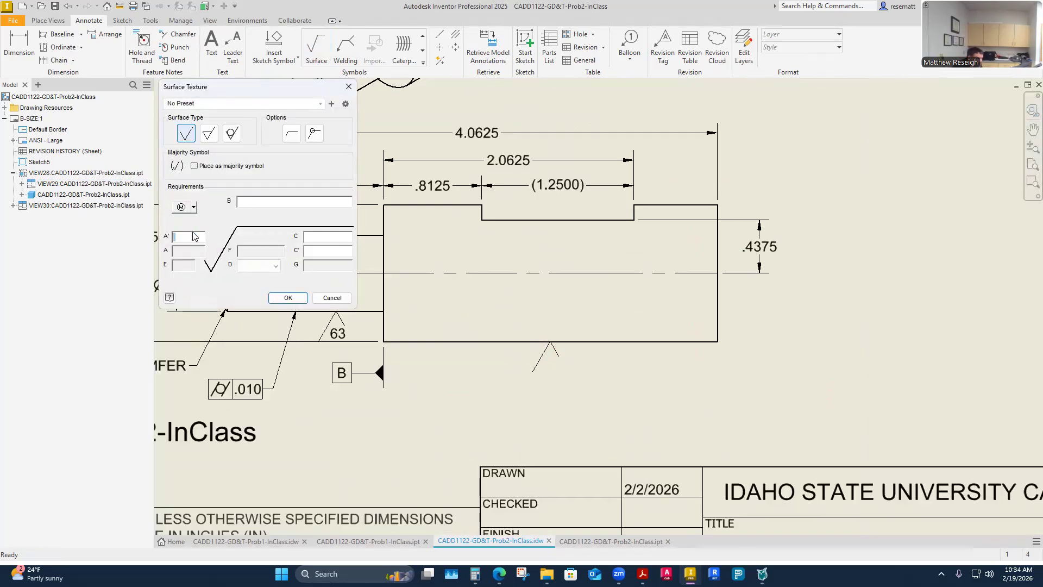
type("63")
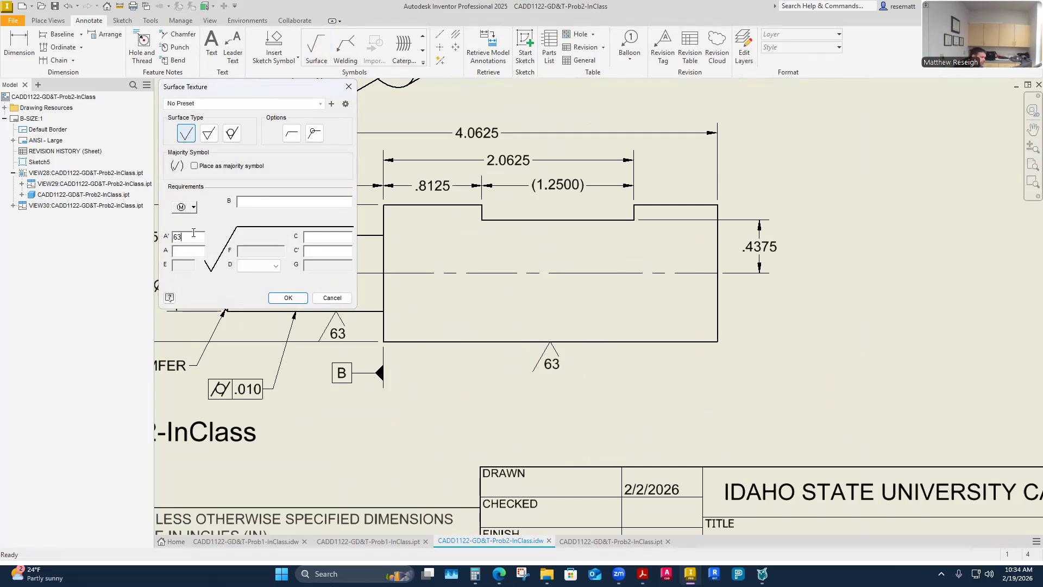
left_click(289, 300)
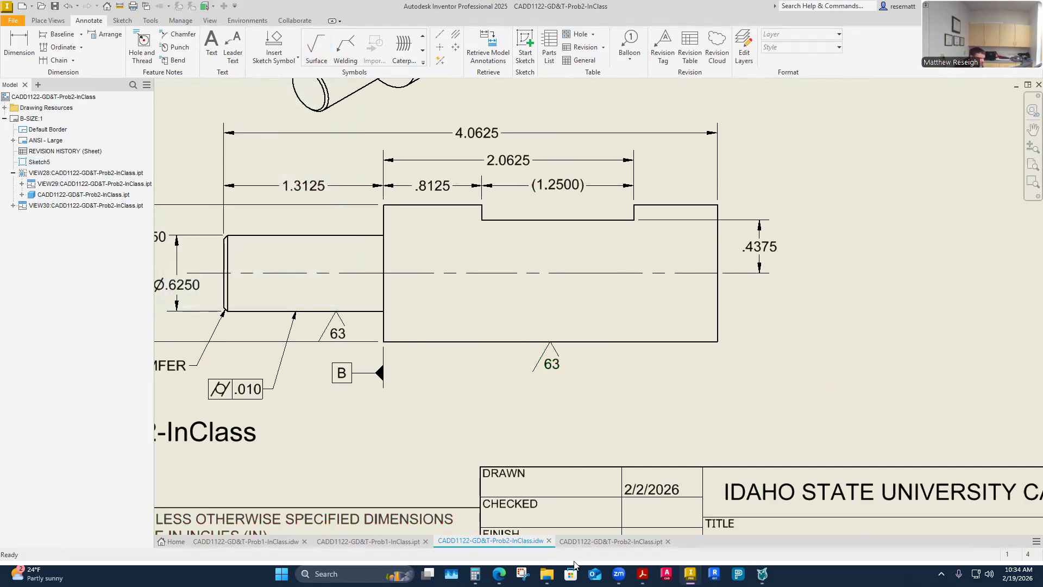
Switch to the reference PDF in Acrobat and examine the feature control frames above the small-diameter dimension
left_click(642, 574)
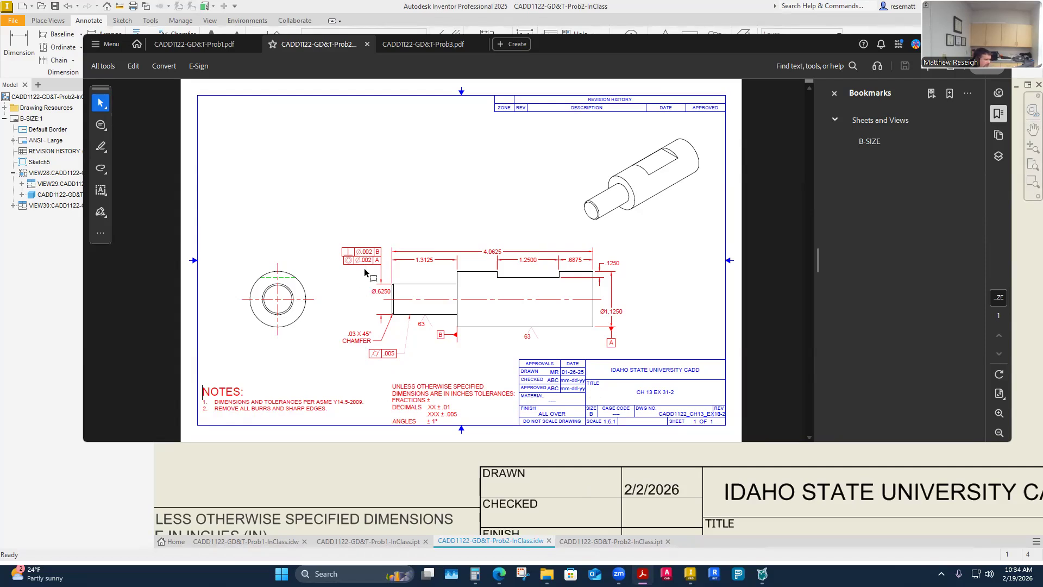
scroll(366, 272, "up", 1, "ctrl")
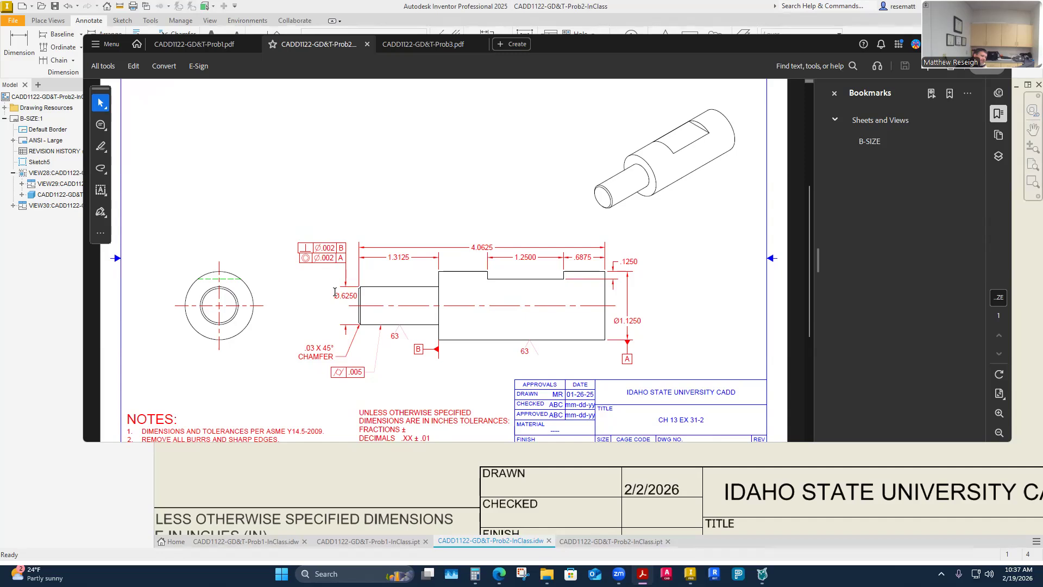
left_click_drag(346, 248, 319, 247)
left_click(319, 246)
left_click_drag(588, 60, 589, 0)
left_click(456, 433)
Attach a feature control frame to the upper end of the Ø.6250 dimension, with a vertical leader running upward
key("Home")
scroll(452, 367, "up", 5)
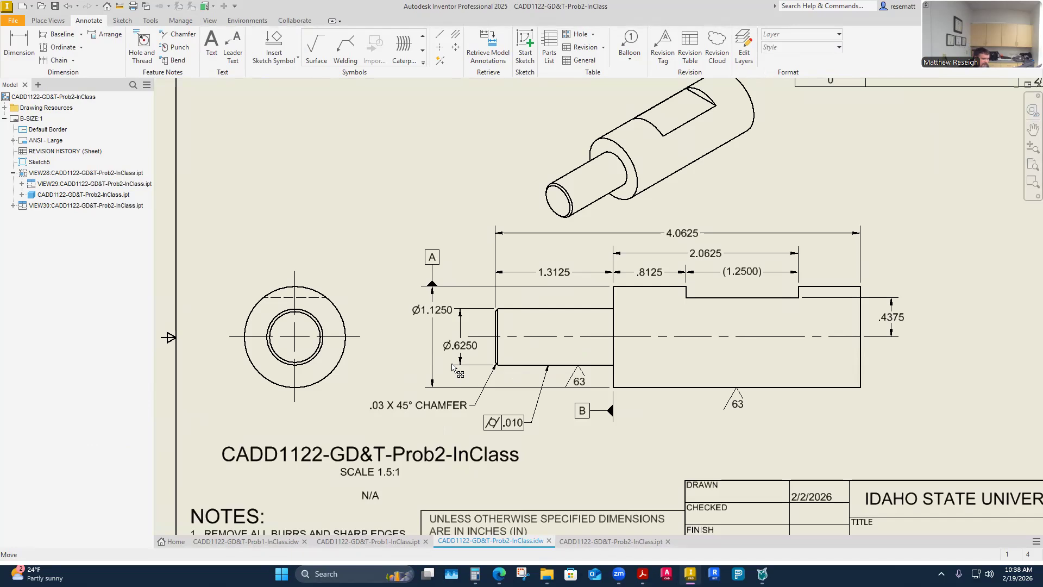
key("Home")
scroll(551, 372, "up", 4)
scroll(597, 365, "down", 2)
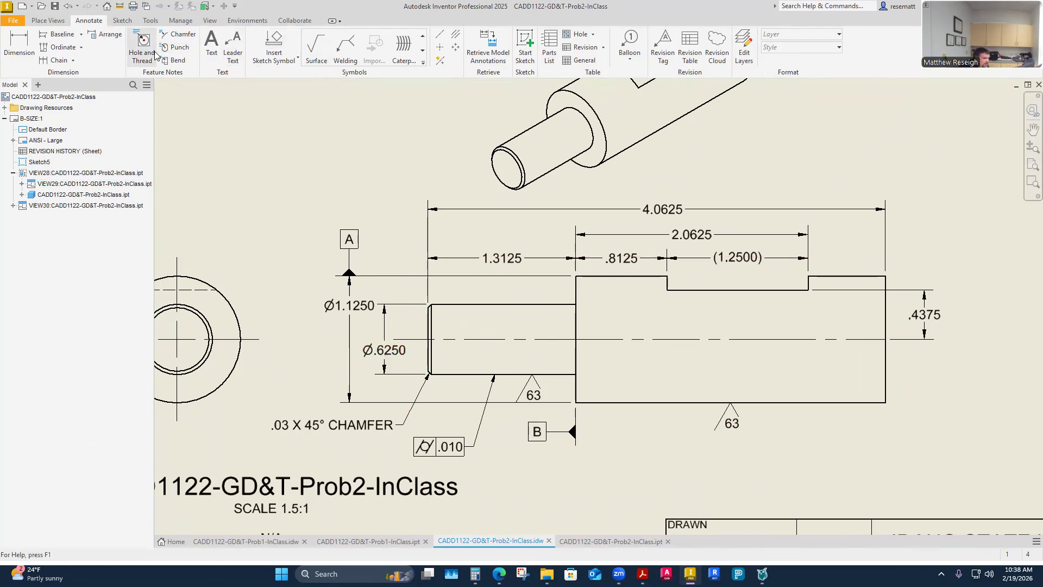
left_click(423, 49)
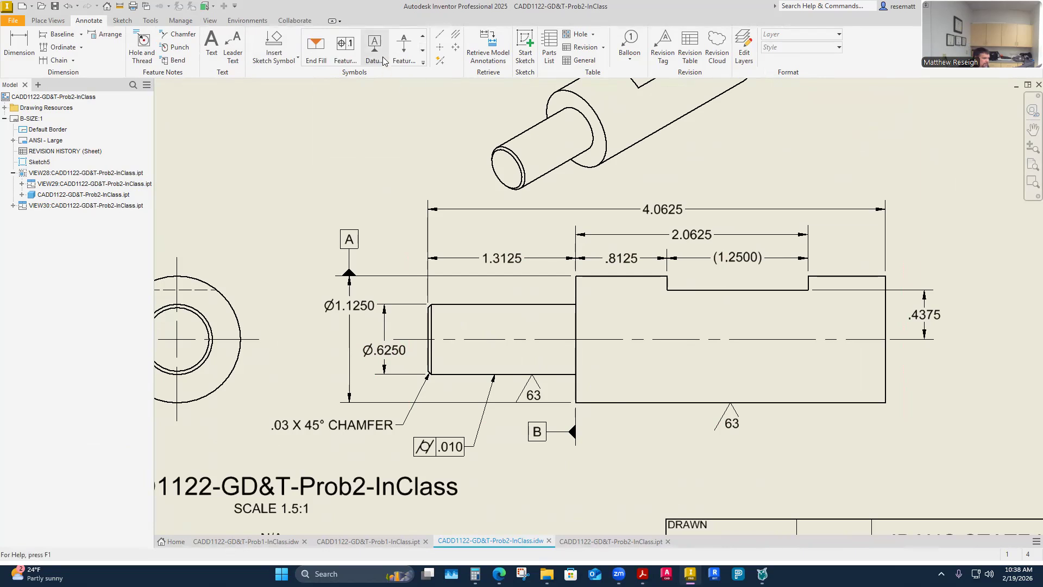
left_click(346, 48)
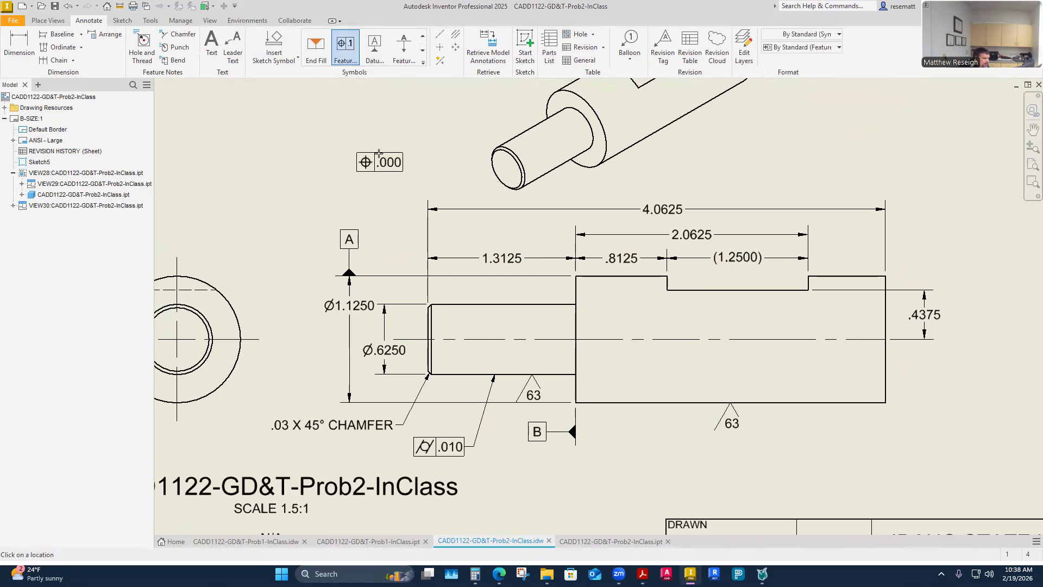
left_click(385, 304)
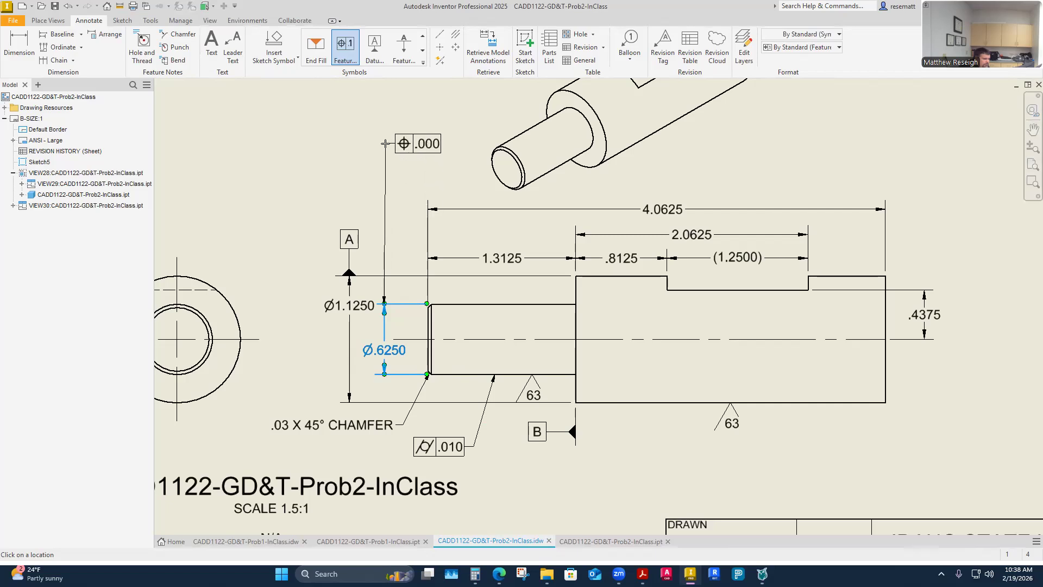
double_click(384, 204)
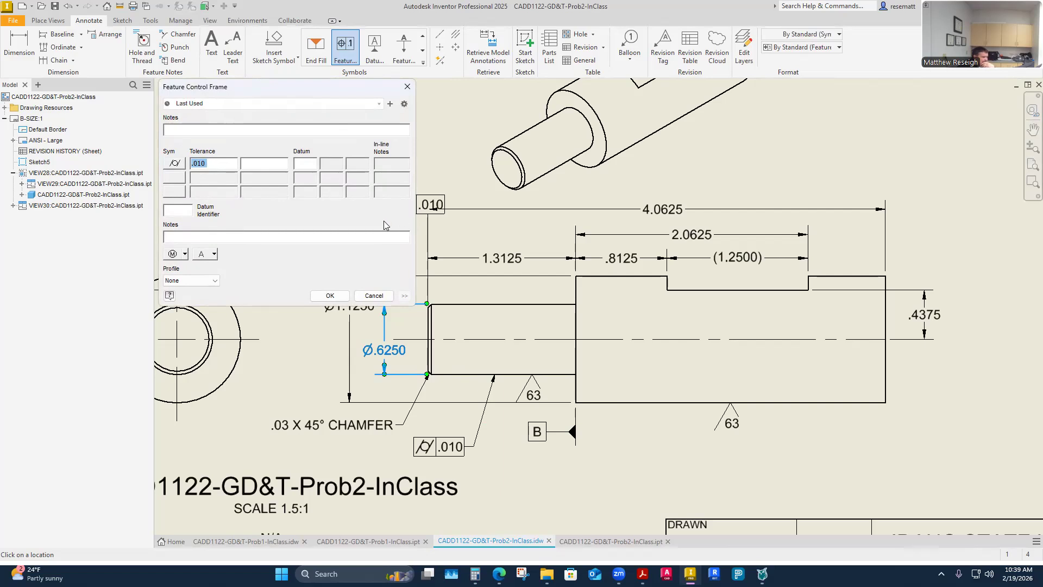
Set the frame's first row to perpendicularity and put a diameter symbol in front of its .010 tolerance
left_click(174, 164)
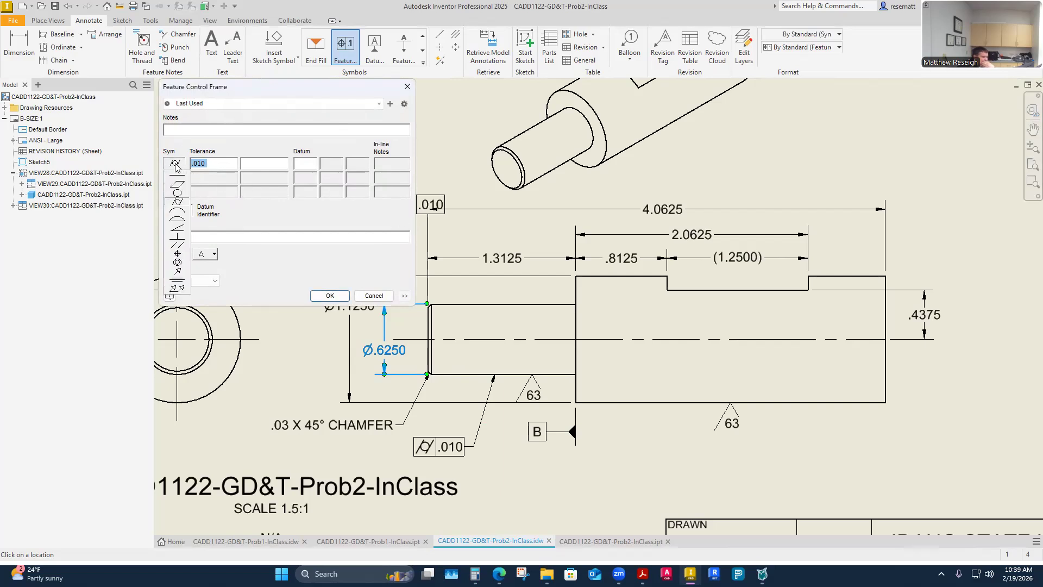
left_click(177, 237)
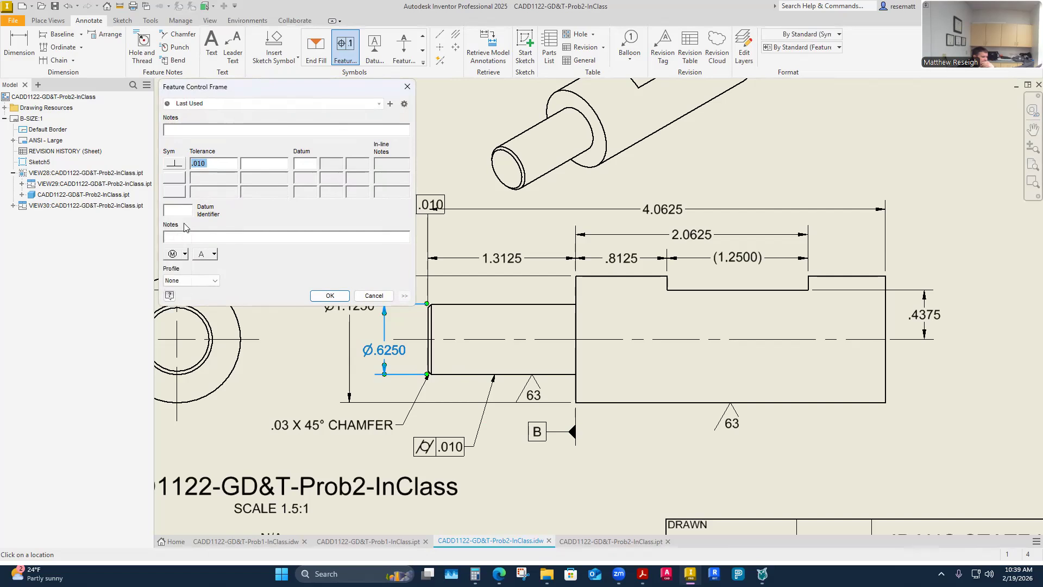
double_click(194, 166)
left_click(195, 165)
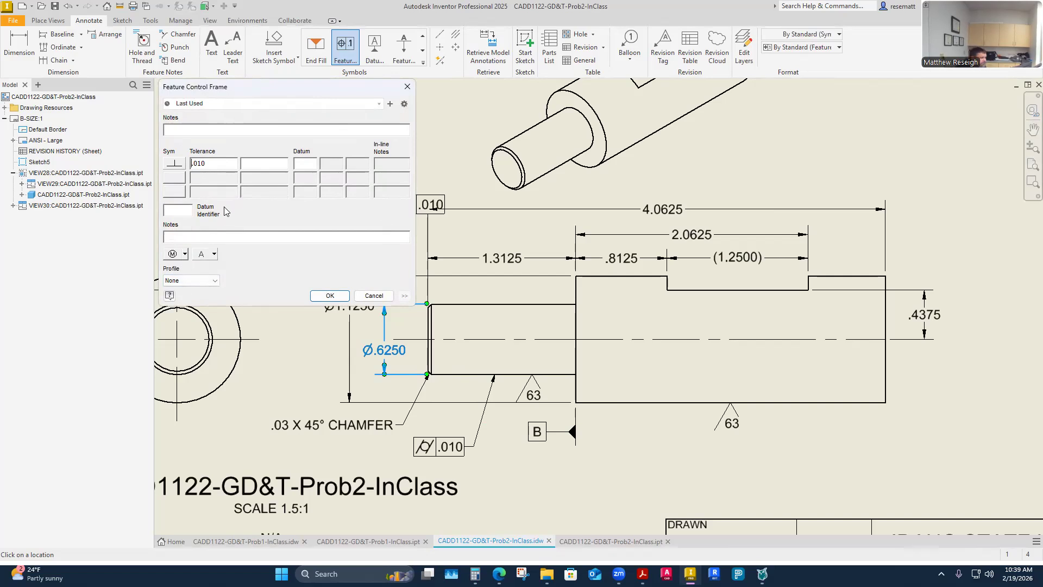
left_click(185, 254)
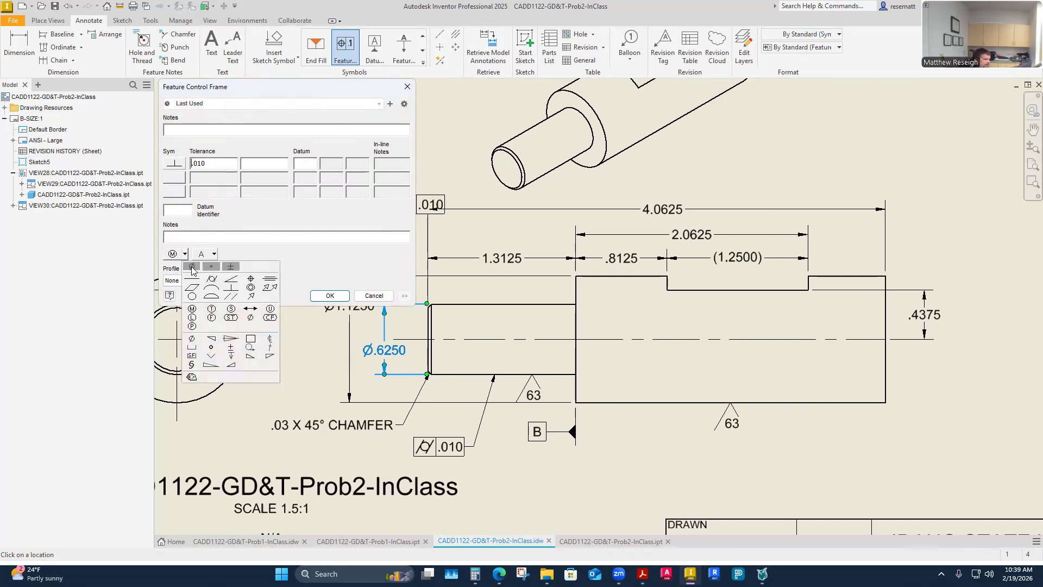
left_click(193, 271)
left_click(224, 165)
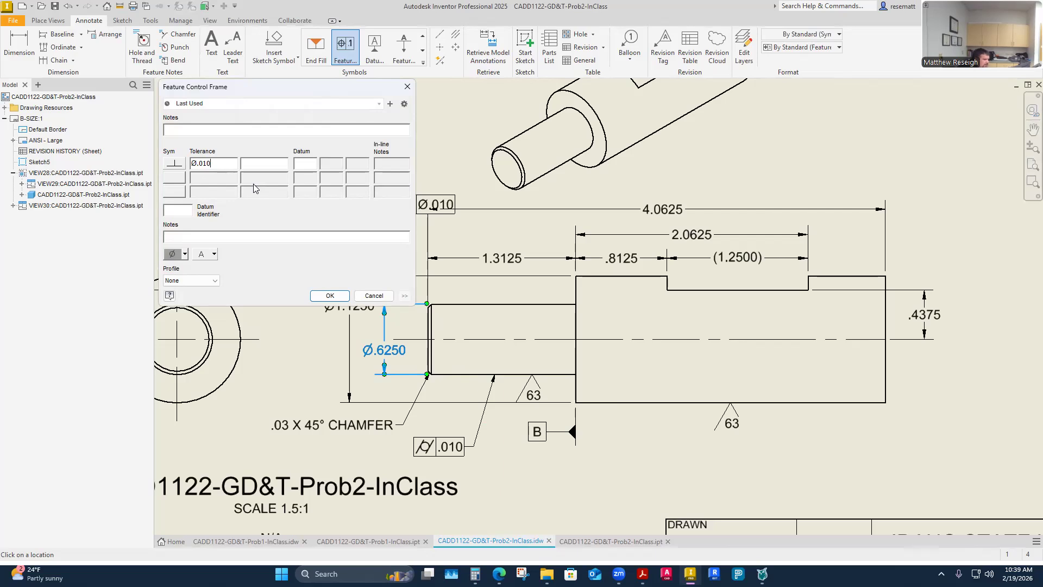
Enter uppercase B as the first datum reference of the perpendicularity row
left_click(309, 164)
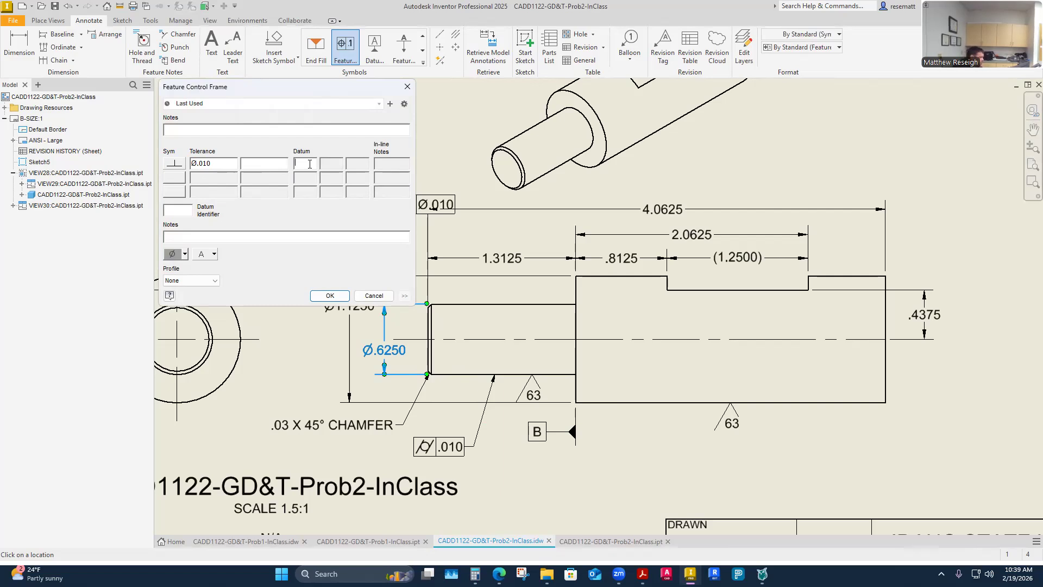
type("B")
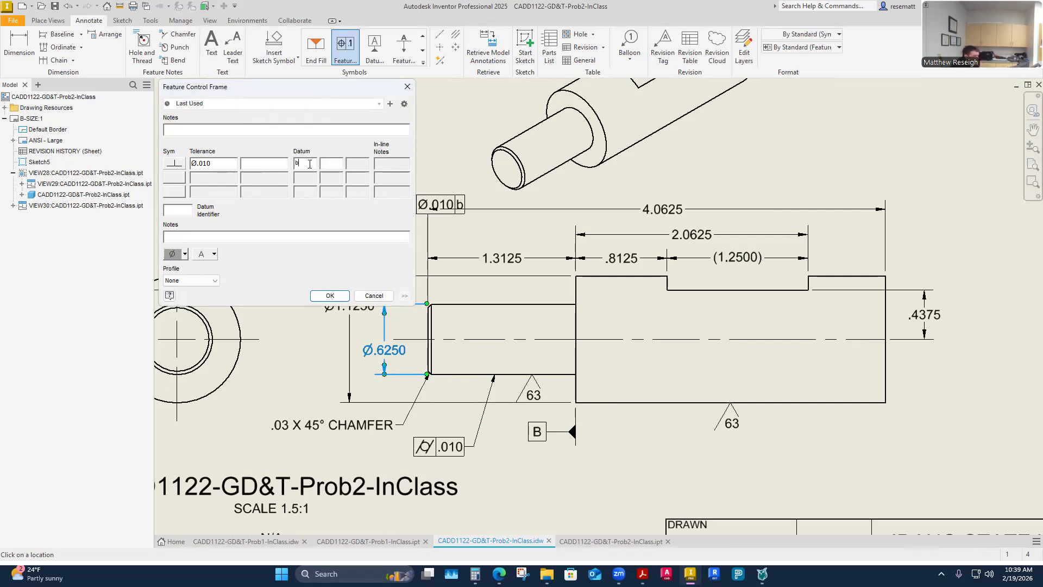
key("BackSpace")
type("B")
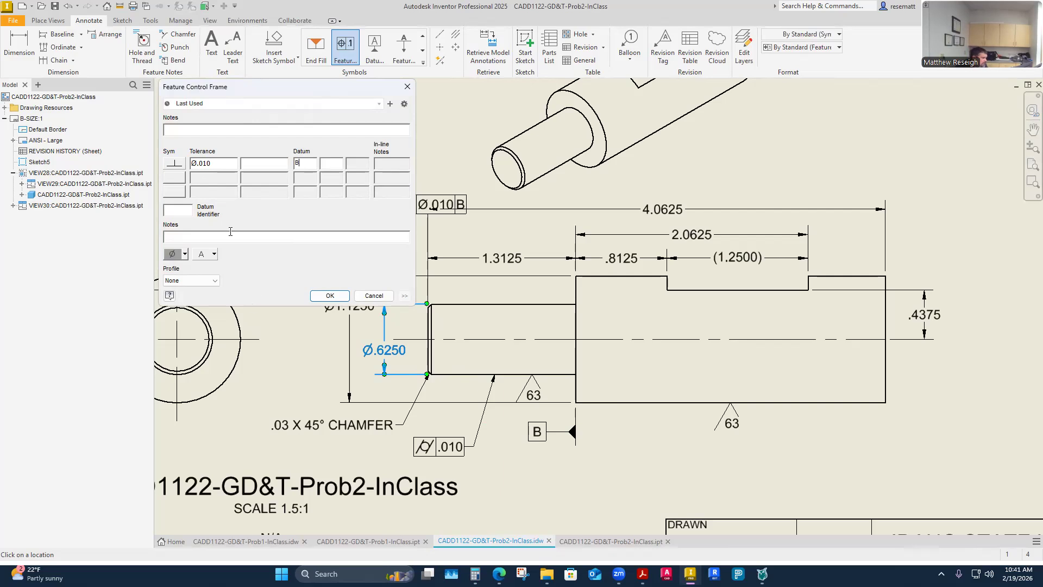
Add a second row with the concentricity symbol and a tolerance of Ø.0100
left_click(175, 178)
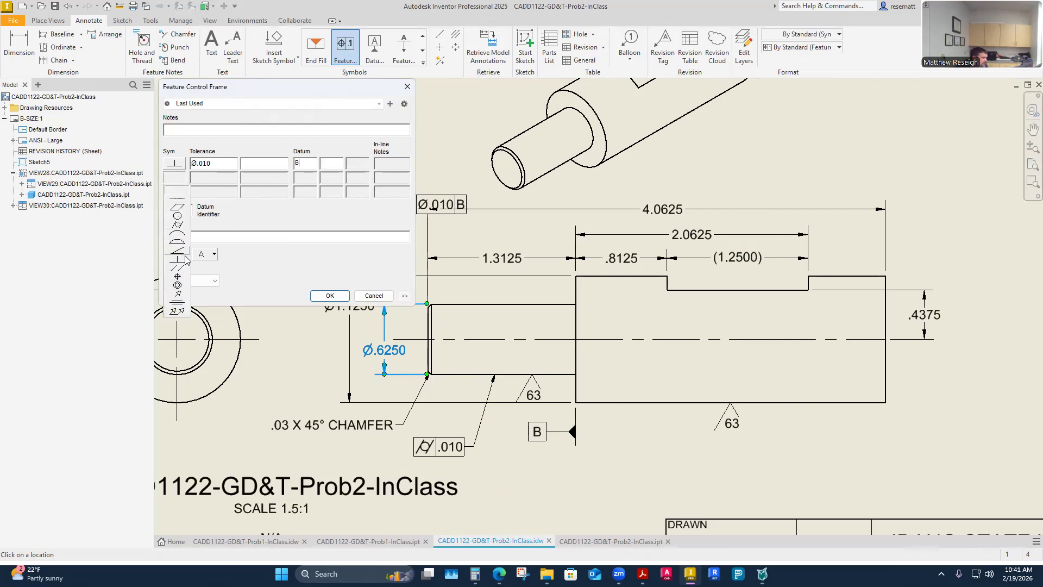
left_click(177, 284)
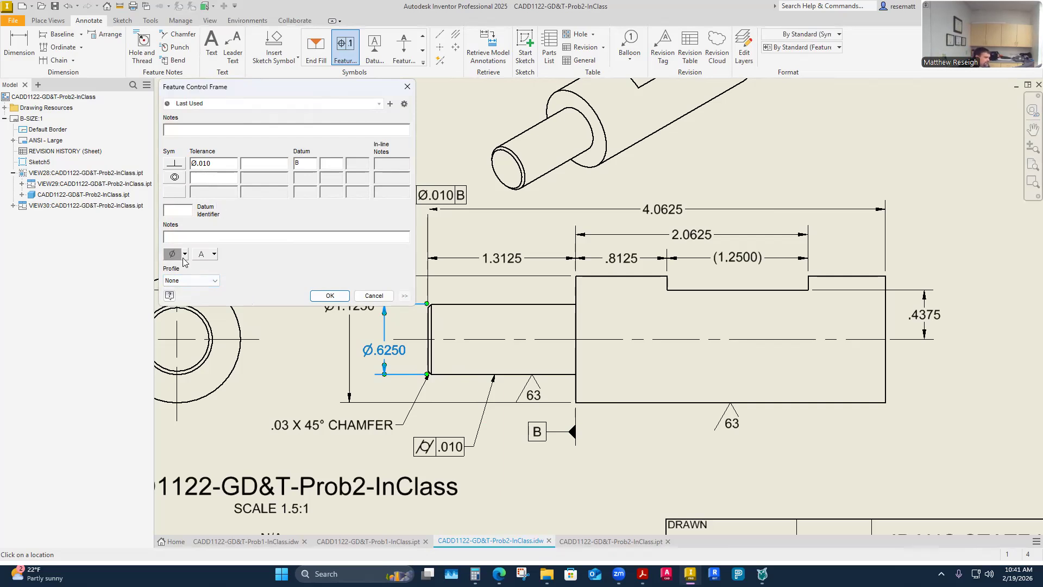
left_click(184, 258)
left_click(192, 269)
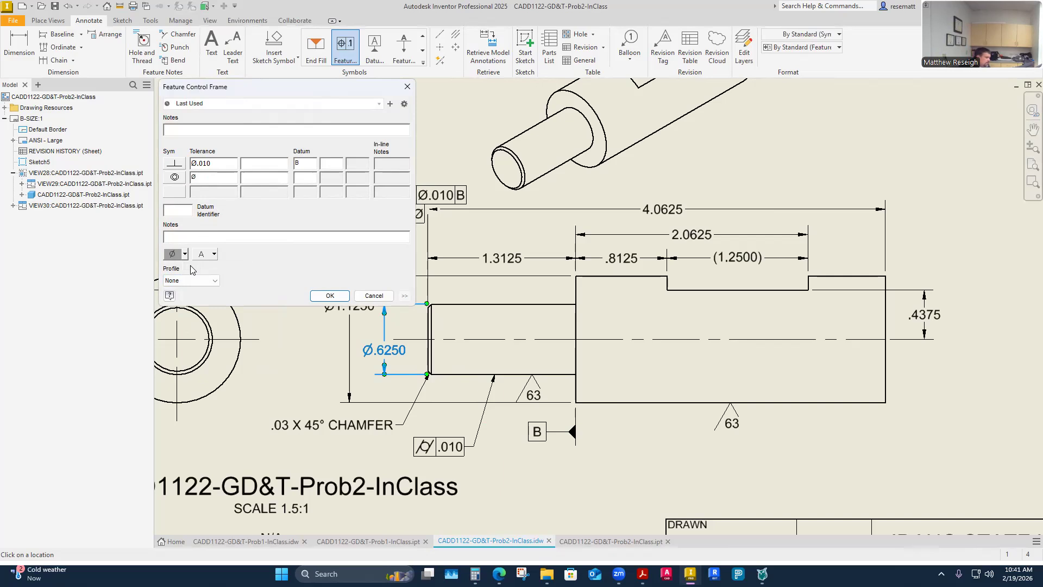
type(".010")
type("0")
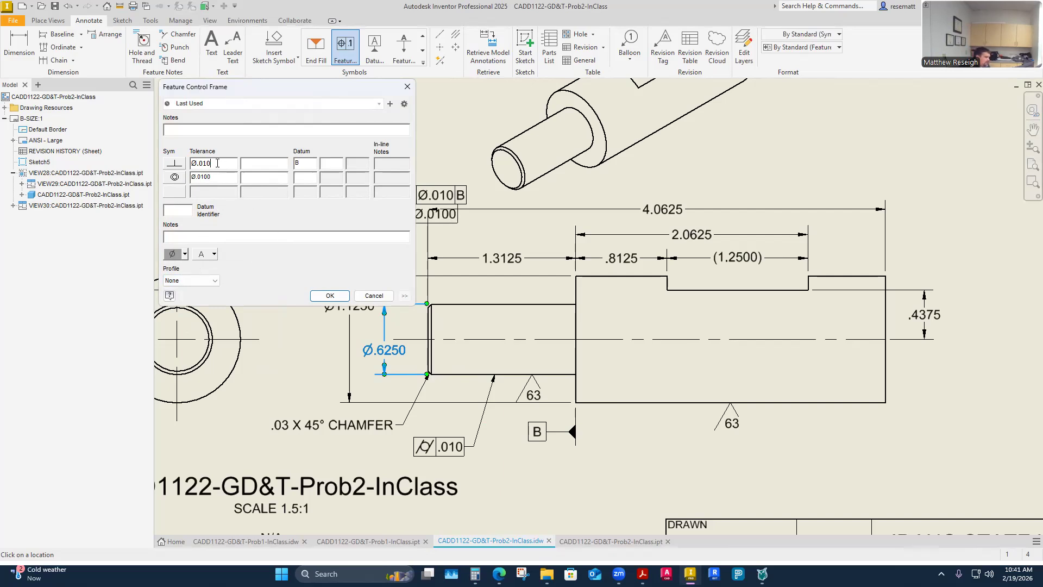
Extend the perpendicularity tolerance to Ø.0100 and enter uppercase A as the concentricity row's datum reference
type("0")
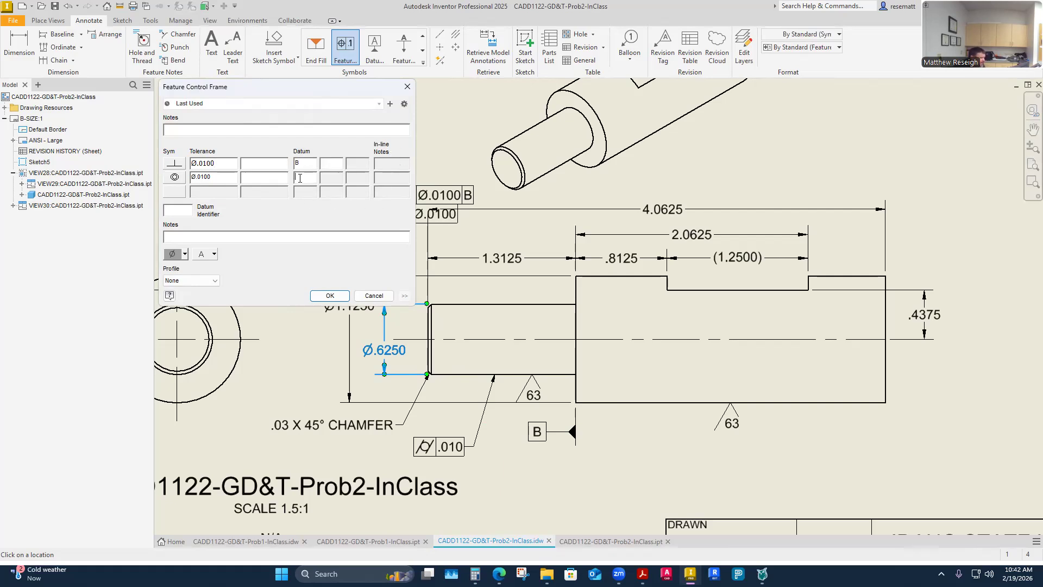
type("a")
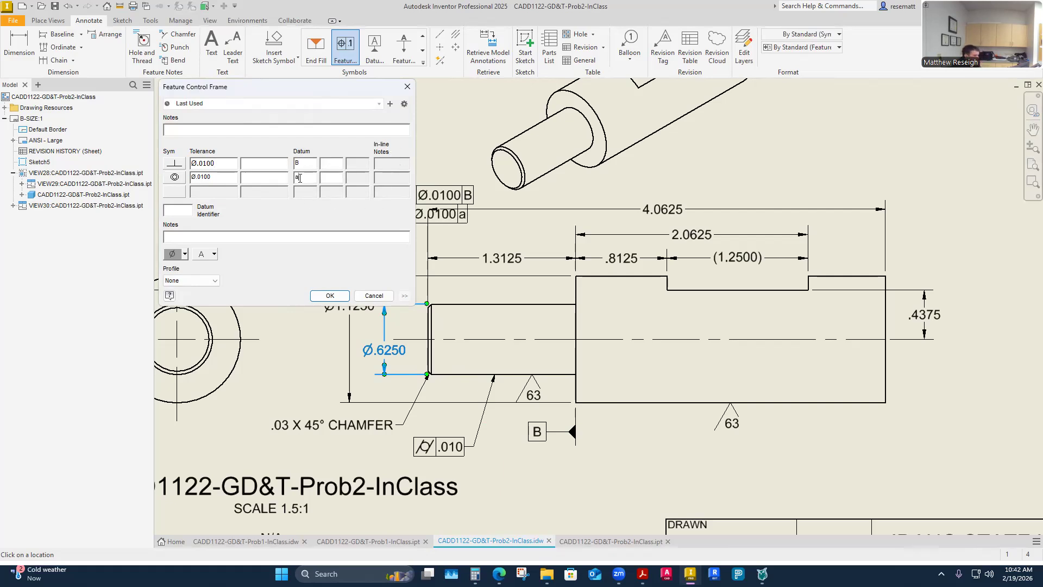
key("BackSpace")
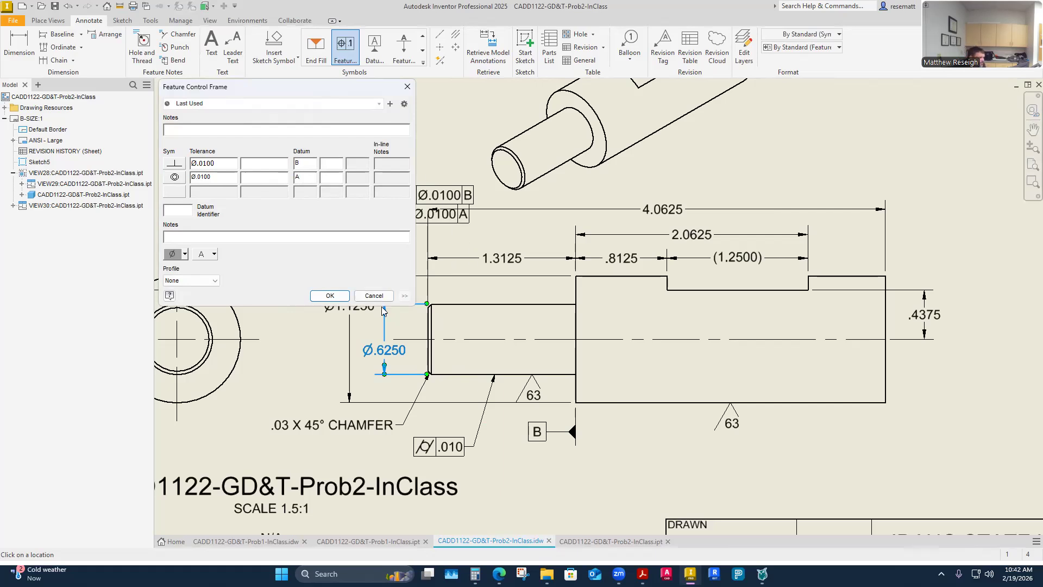
Finish the perpendicularity and concentricity frame and move it above datum A, clear of the 4.0625 dimension
left_click(329, 296)
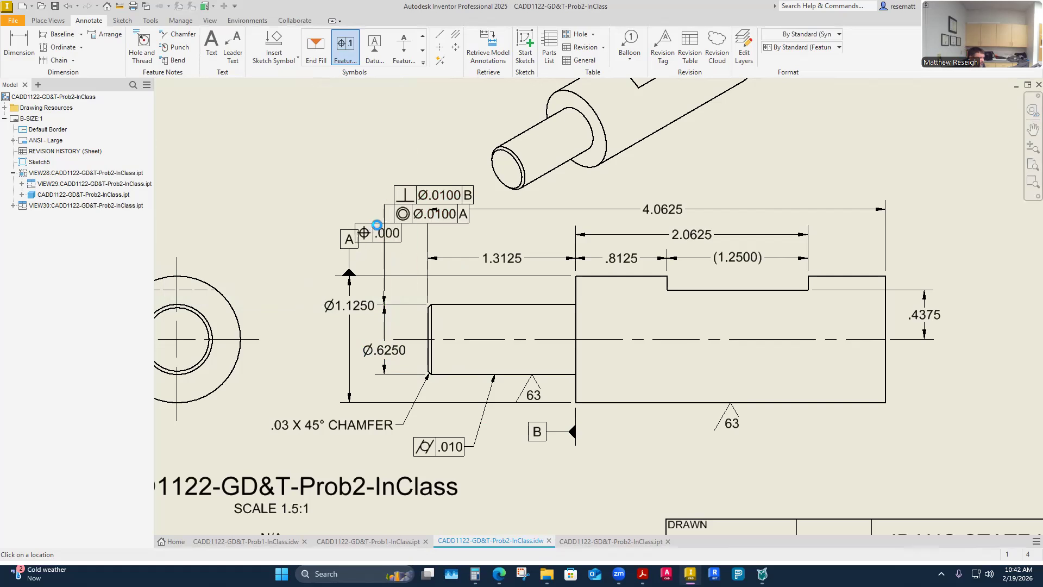
key("Escape")
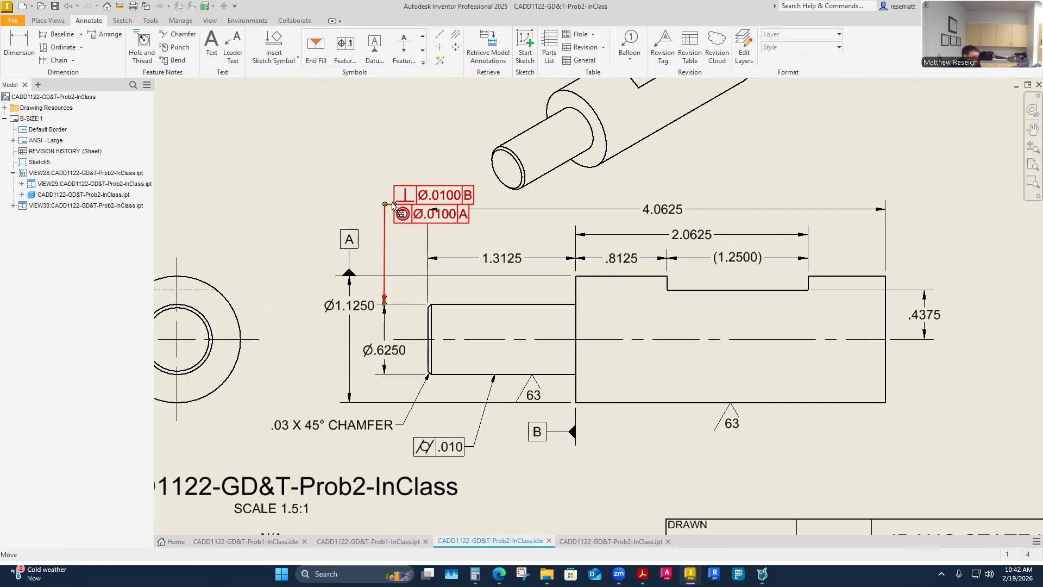
left_click_drag(392, 205, 289, 205)
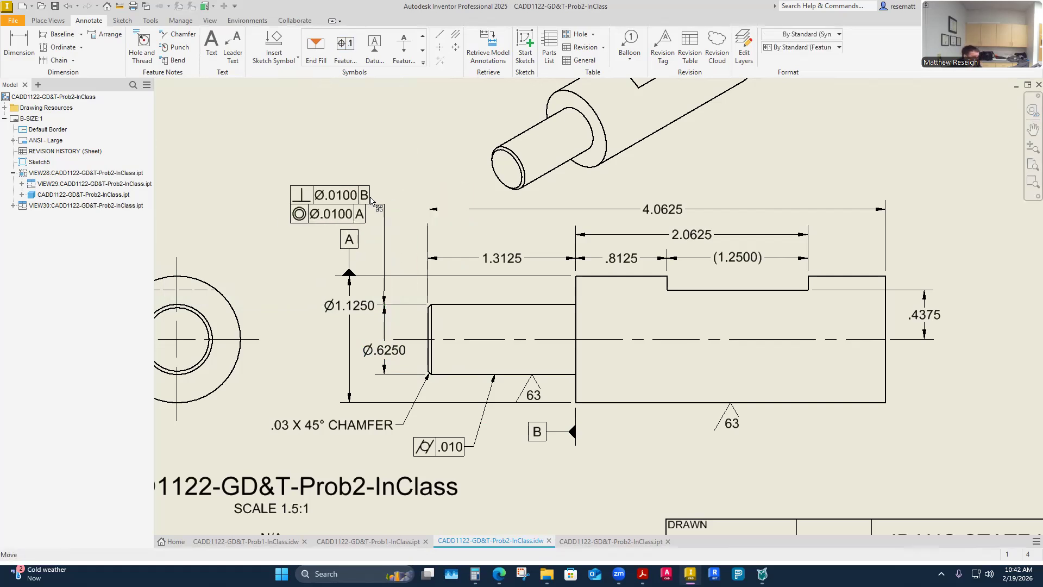
left_click(385, 206)
left_click_drag(385, 206, 384, 190)
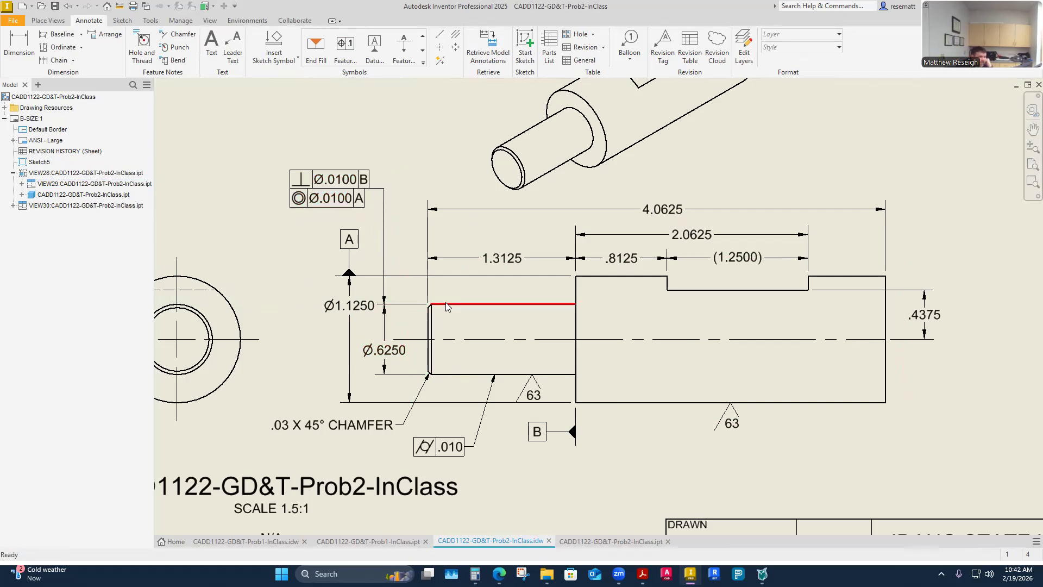
Move the circular end view slightly down the sheet together with its aligned side view
scroll(499, 267, "up", 5)
scroll(500, 266, "down", 9)
scroll(532, 311, "up", 4)
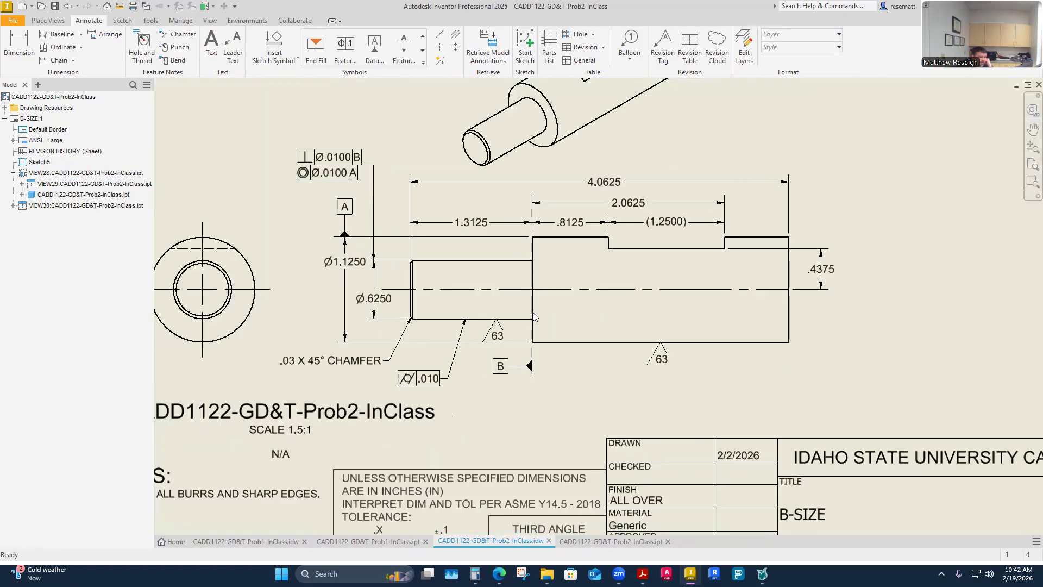
scroll(534, 316, "down", 2)
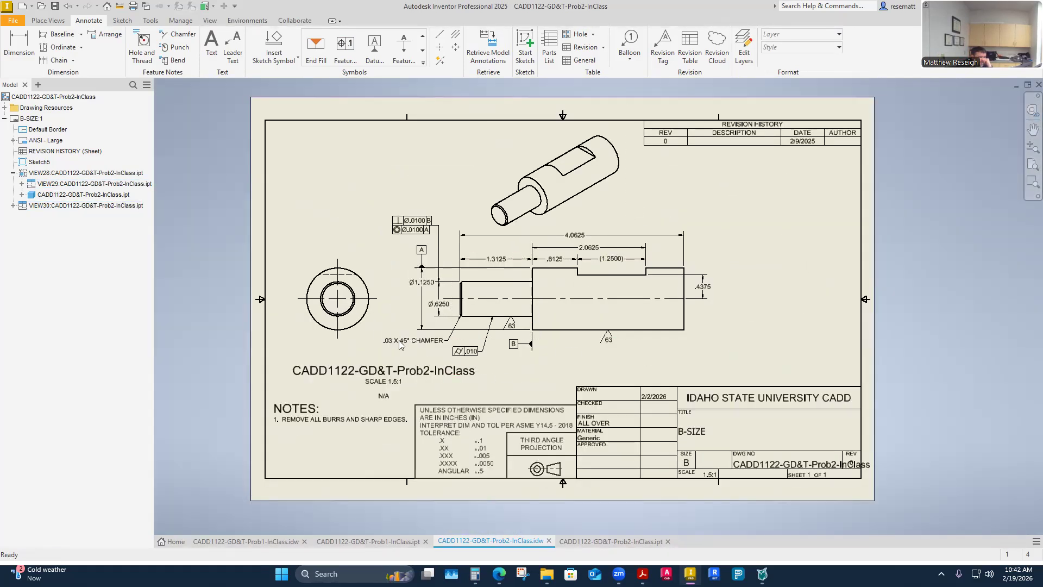
left_click_drag(379, 335, 379, 341)
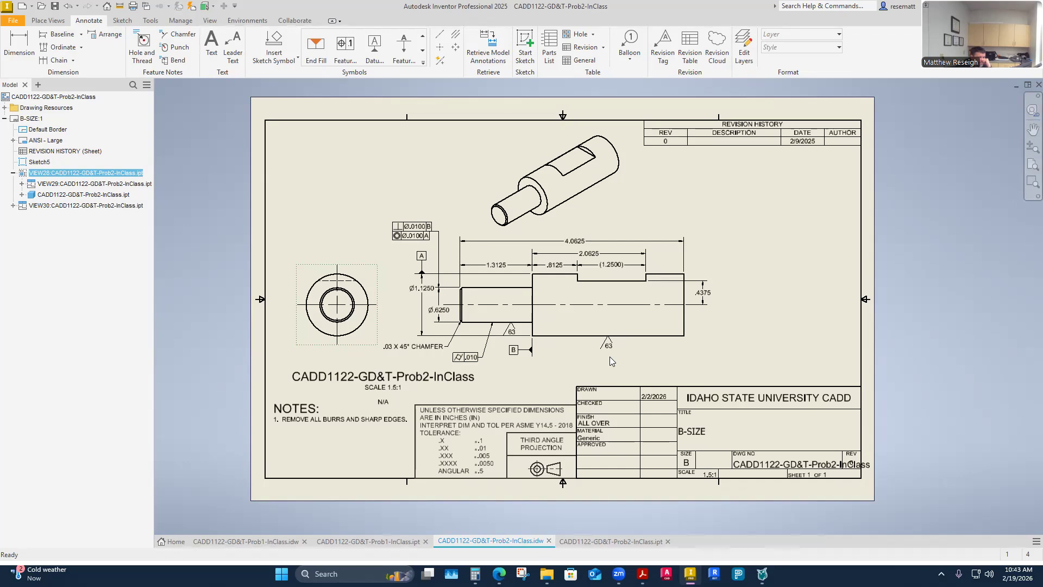
Shift the Ø1.1250 dimension slightly away from the shaft and lower its text along the dimension line
scroll(562, 363, "down", 1)
scroll(451, 343, "up", 4)
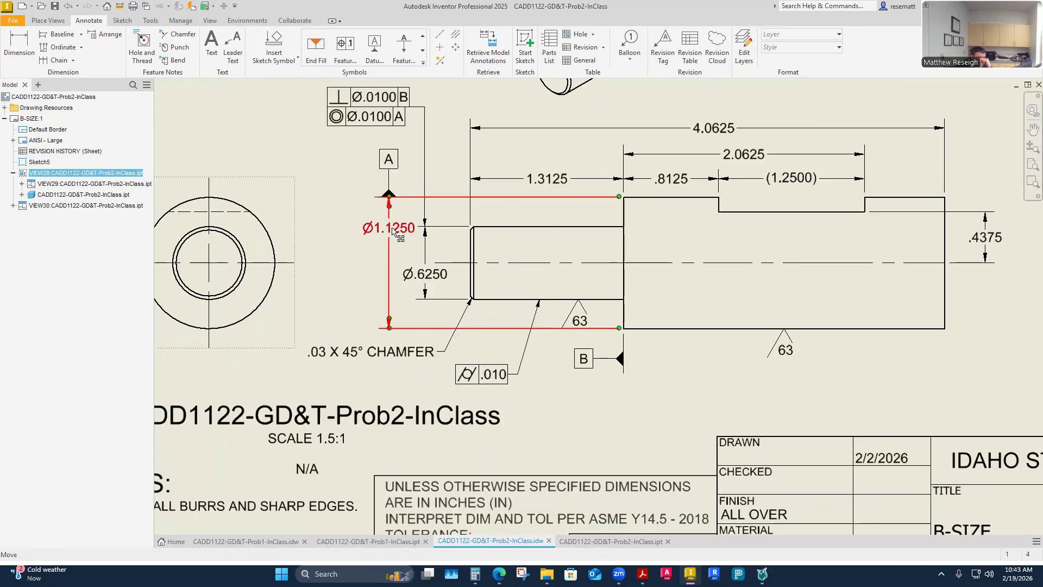
key("Escape")
left_click_drag(392, 231, 388, 249)
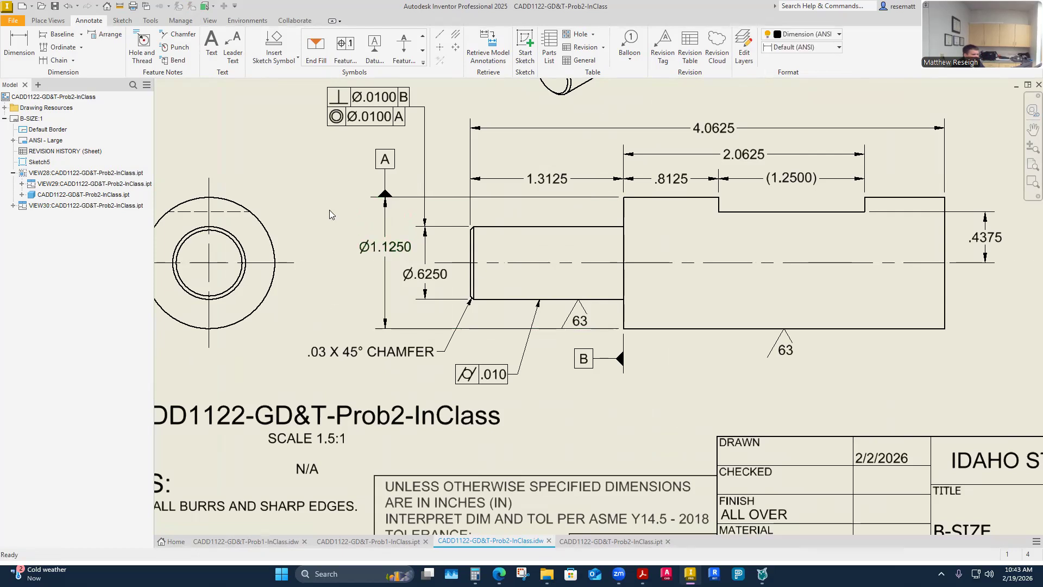
left_click(352, 263)
scroll(351, 264, "down", 3)
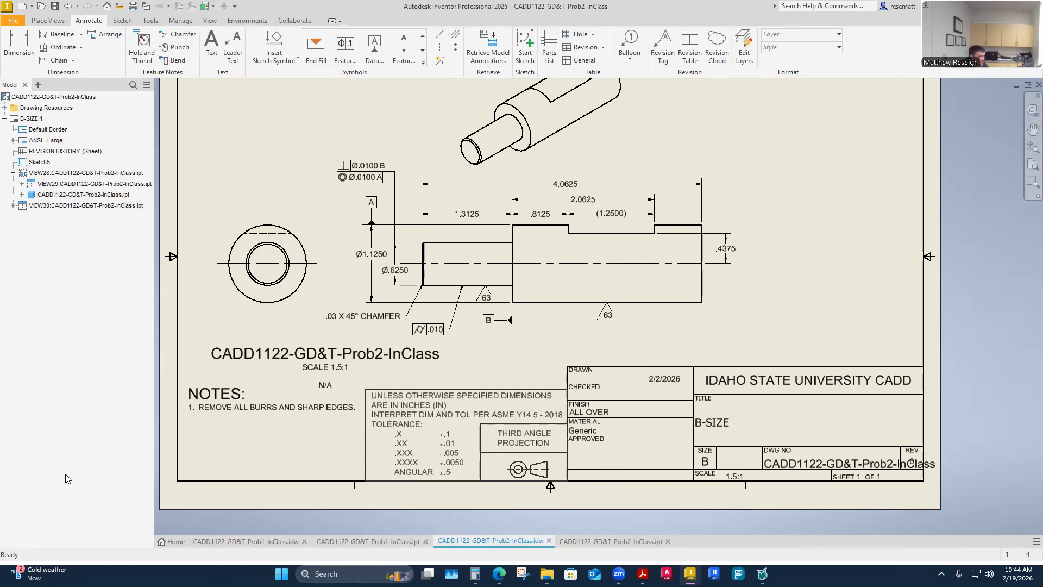
left_click(398, 273)
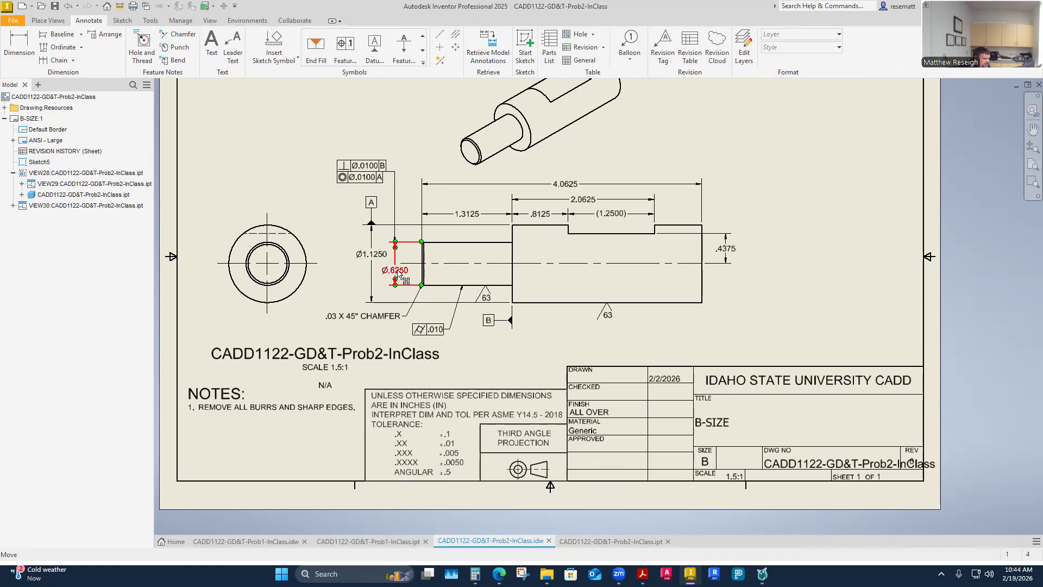
left_click(399, 275)
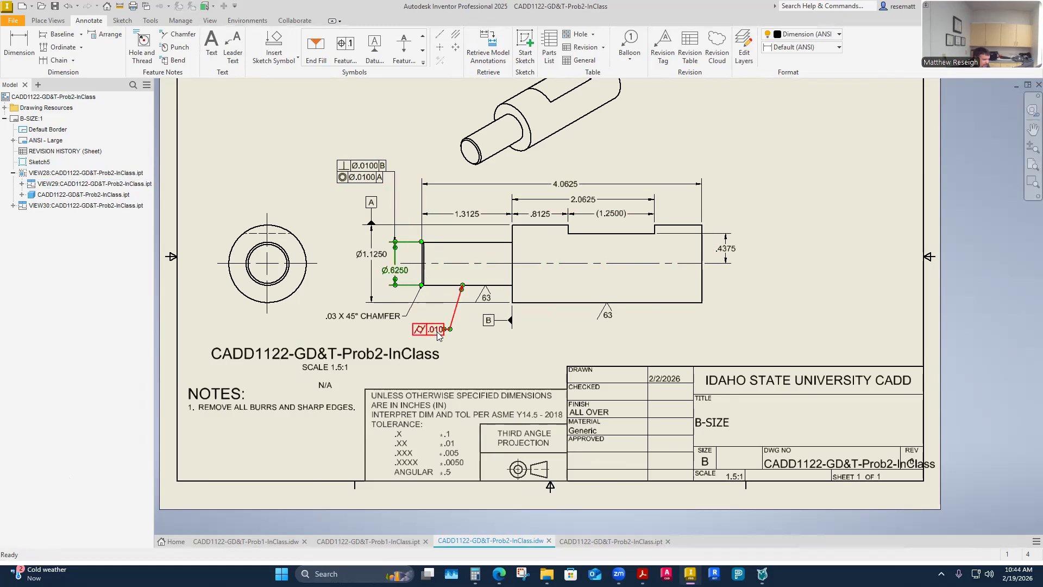
left_click(488, 365)
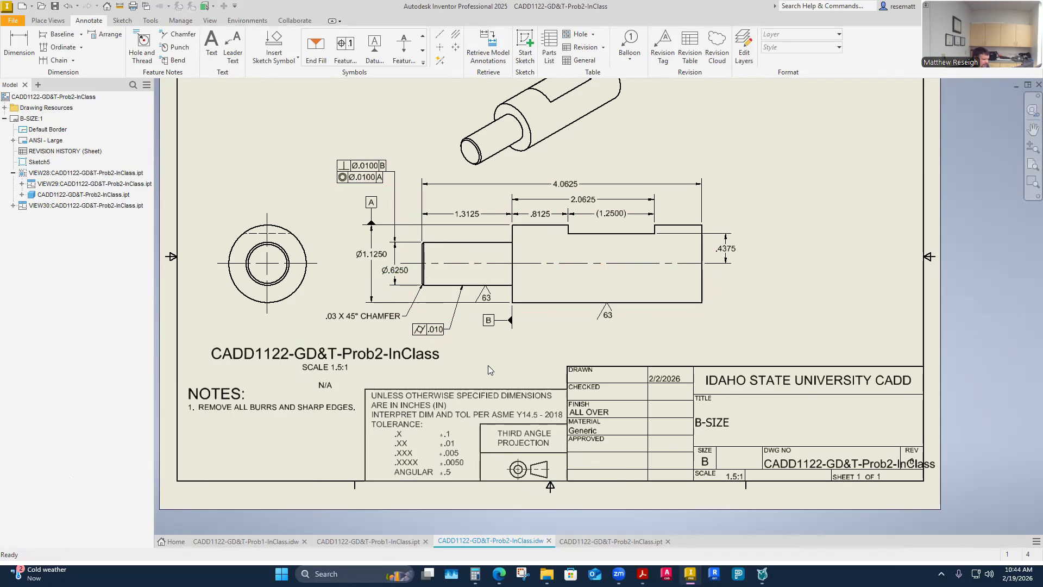
scroll(438, 351, "down", 3)
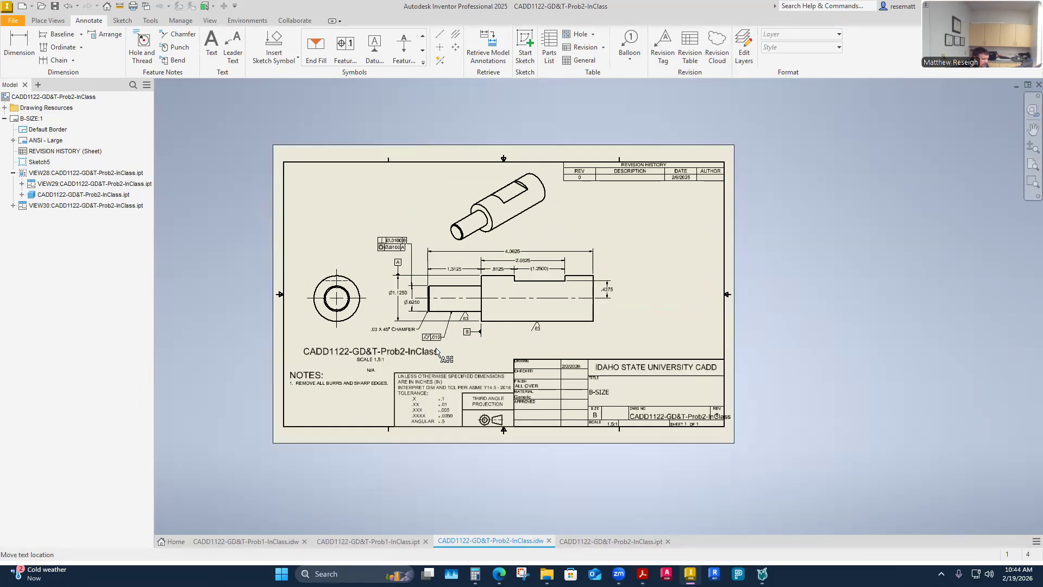